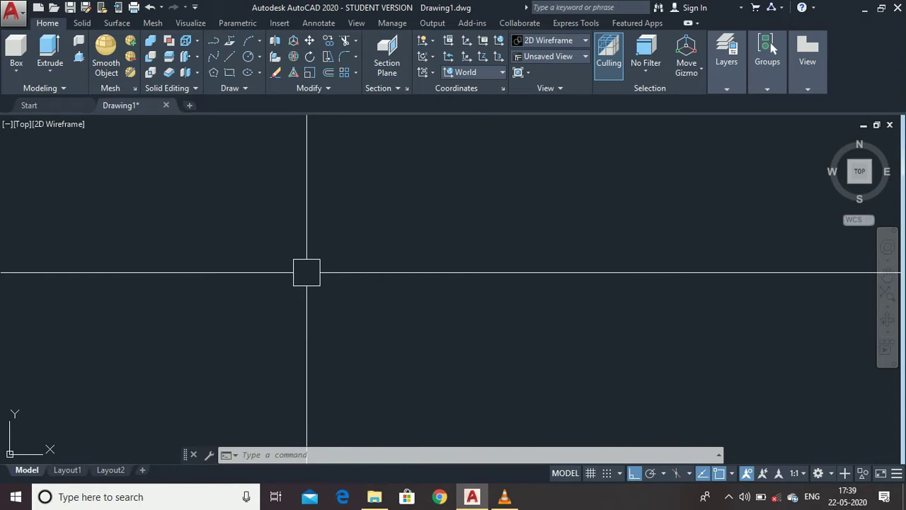
# Draw a horizontal line 50 units long as the first edge of a square.
pyautogui.write('l')
pyautogui.press('Return')
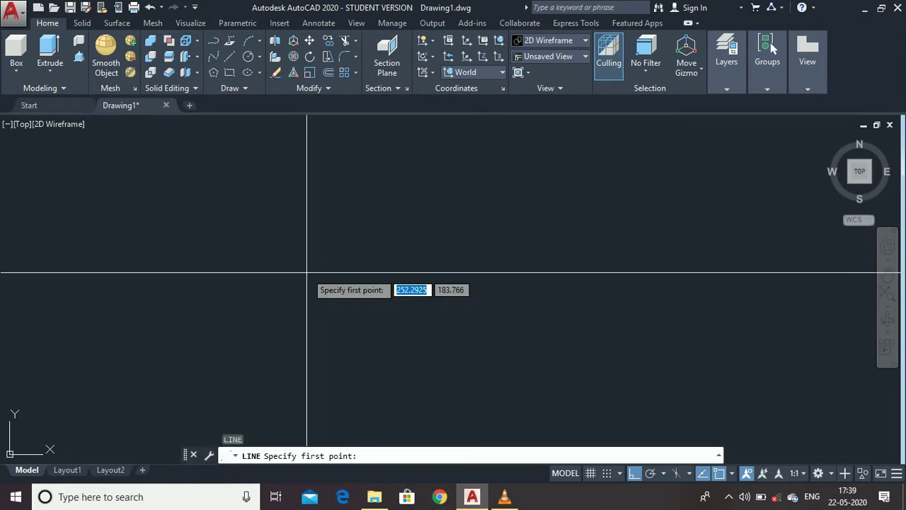
pyautogui.click(317, 218)
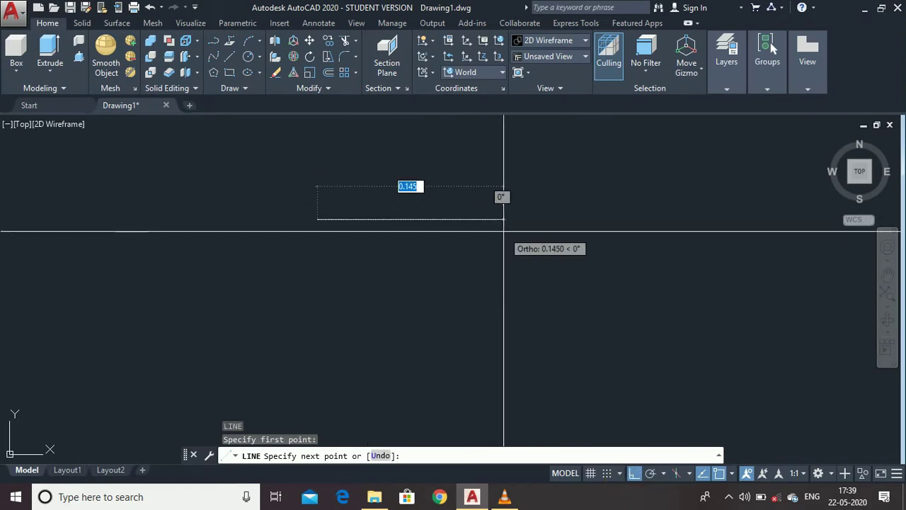
pyautogui.write('50')
pyautogui.press('Return')
# Complete the square with three more 50-unit lines: down, across and back up to the starting corner.
pyautogui.scroll(-20, 479, 263)
pyautogui.scroll(-8, 479, 263)
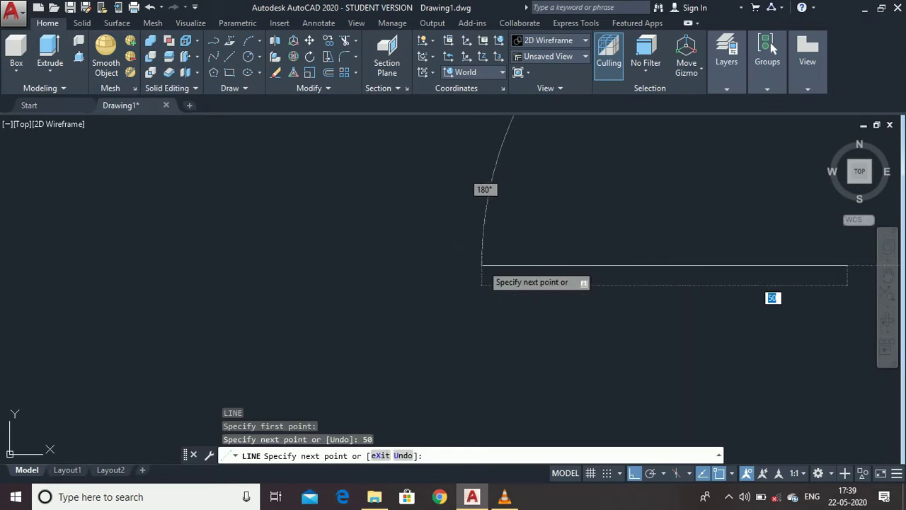
pyautogui.scroll(5, 538, 290)
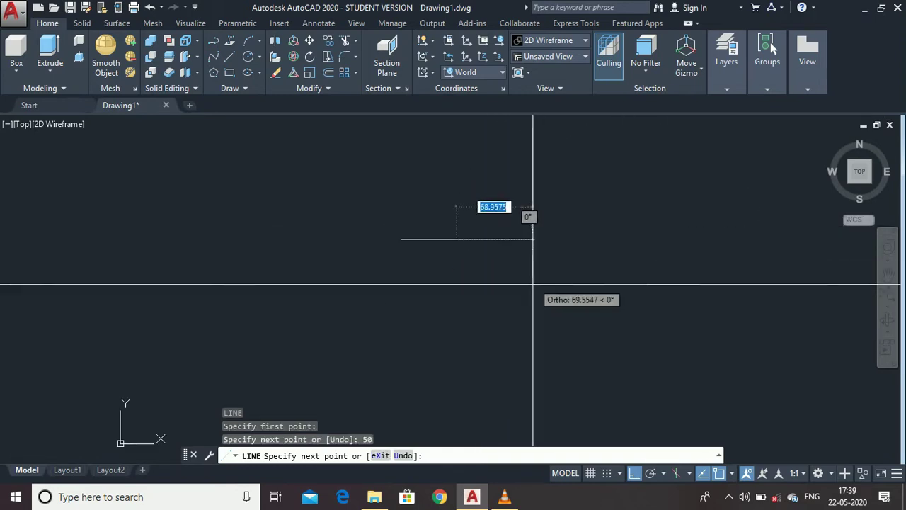
pyautogui.click(461, 363)
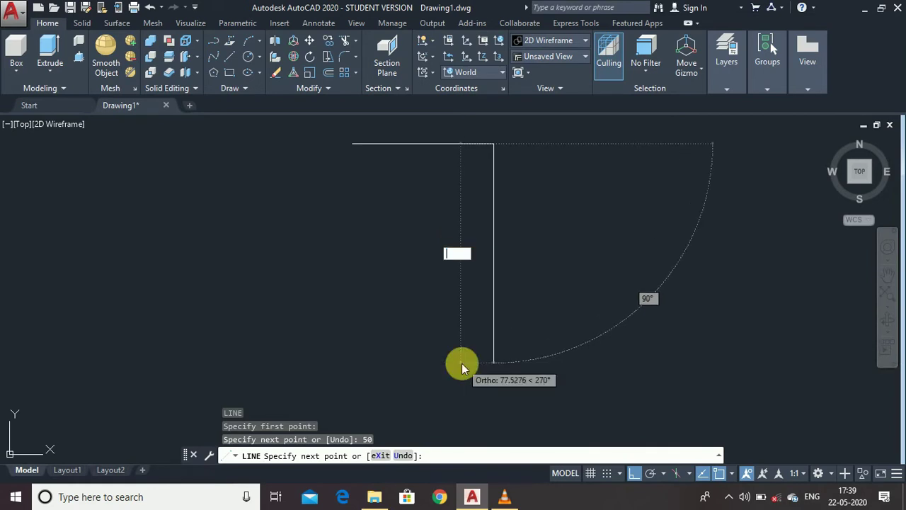
pyautogui.write('50')
pyautogui.press('Return')
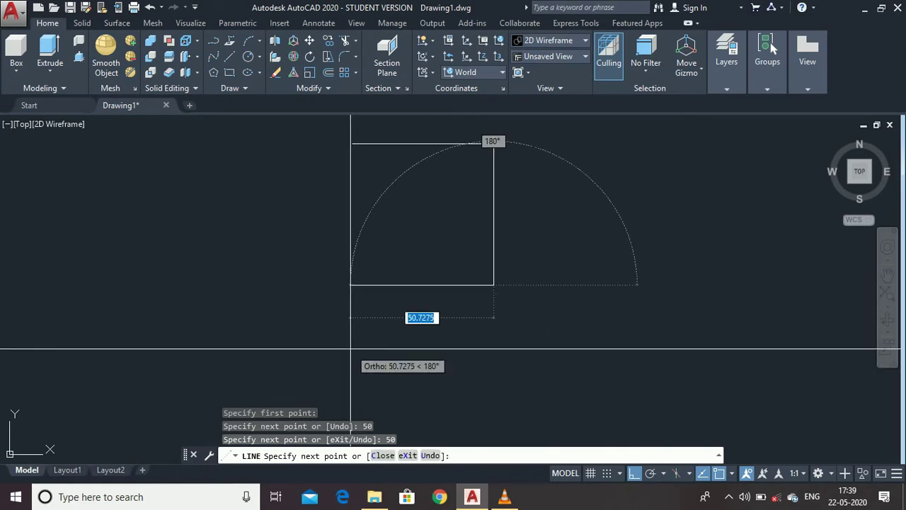
pyautogui.write('50')
pyautogui.press('Return')
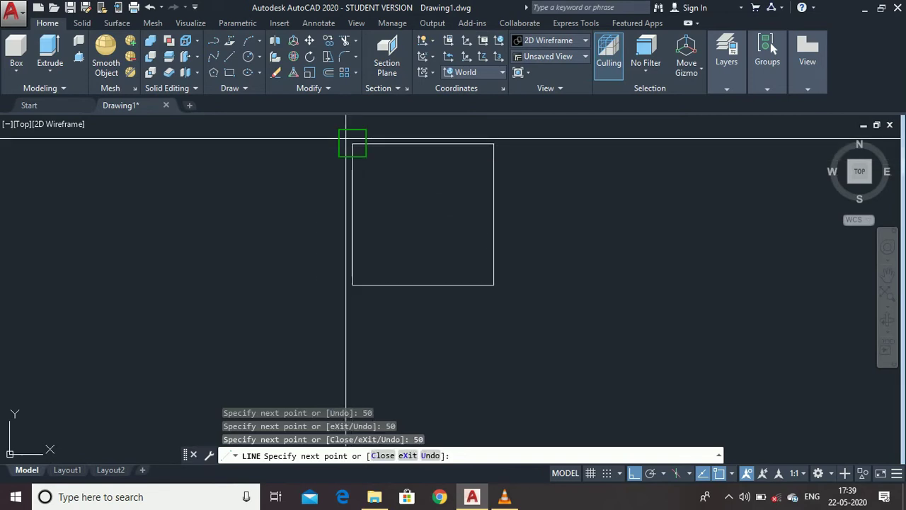
pyautogui.click(345, 139)
pyautogui.press('Escape')
# Convert the four lines of the square into a region.
pyautogui.scroll(-5, 279, 306)
pyautogui.scroll(4, 279, 307)
pyautogui.scroll(2, 289, 265)
pyautogui.scroll(-2, 289, 270)
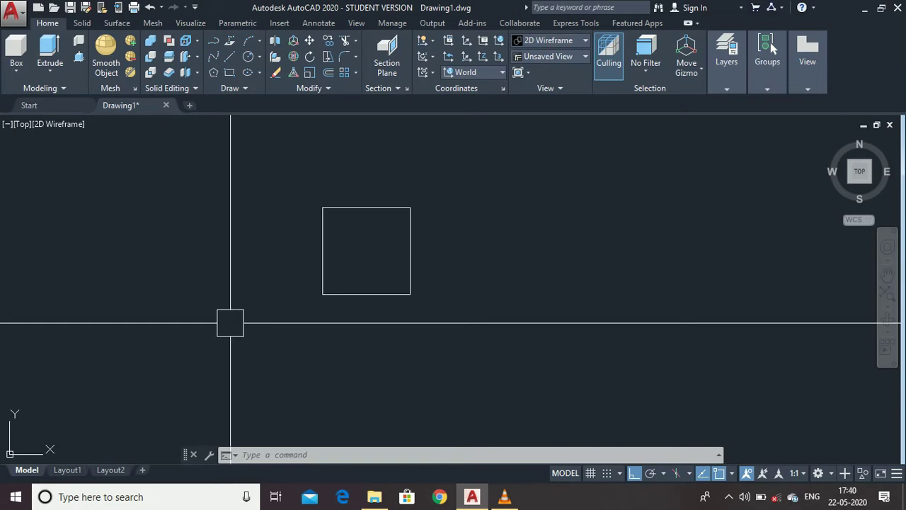
pyautogui.write('REGION')
pyautogui.press('Return')
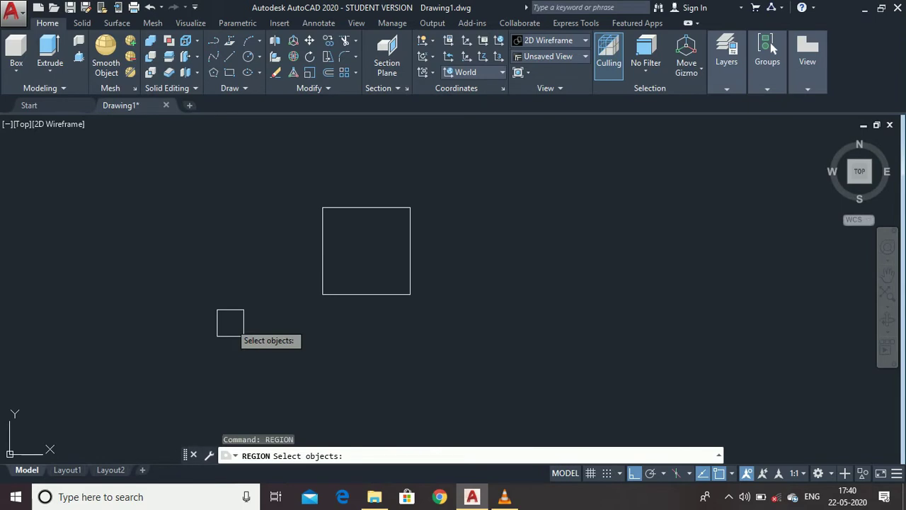
pyautogui.click(253, 173)
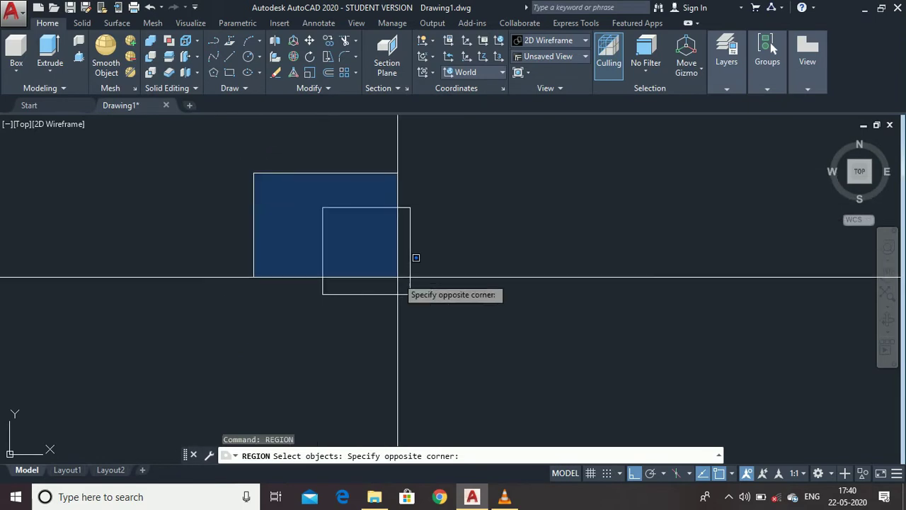
pyautogui.click(483, 363)
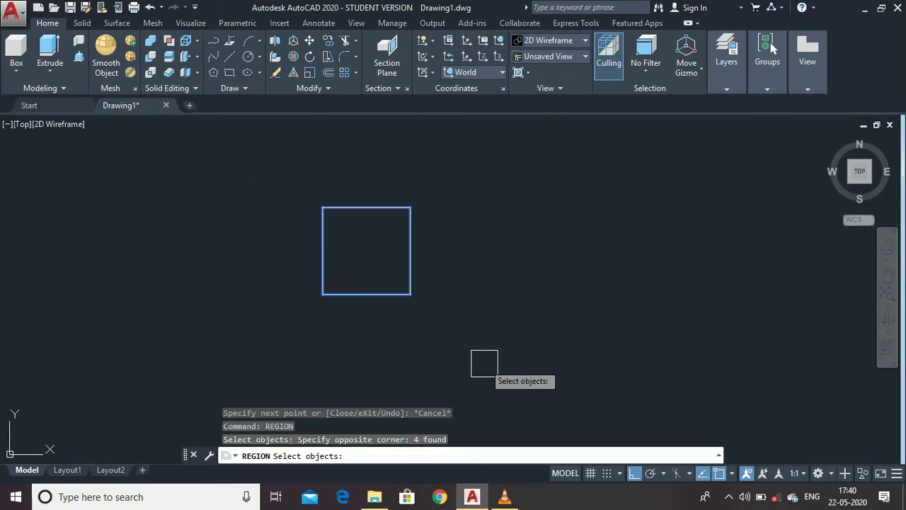
pyautogui.press('Return')
# Extrude the square region to a height of 100, viewing it in SW Isometric.
pyautogui.scroll(2, 400, 293)
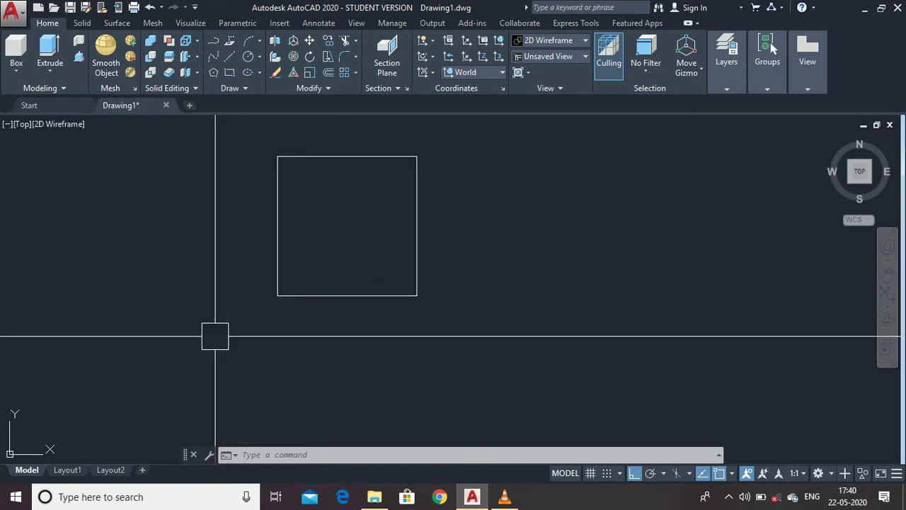
pyautogui.write('EXT')
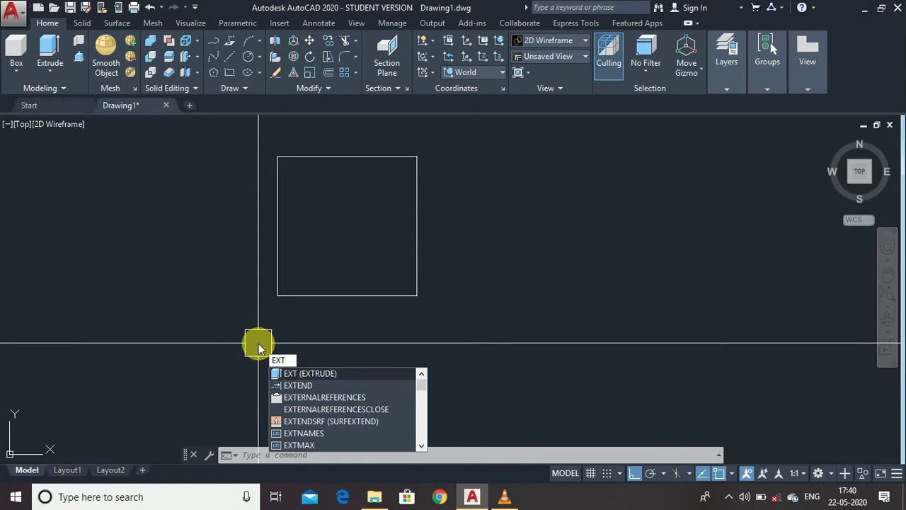
pyautogui.press('Return')
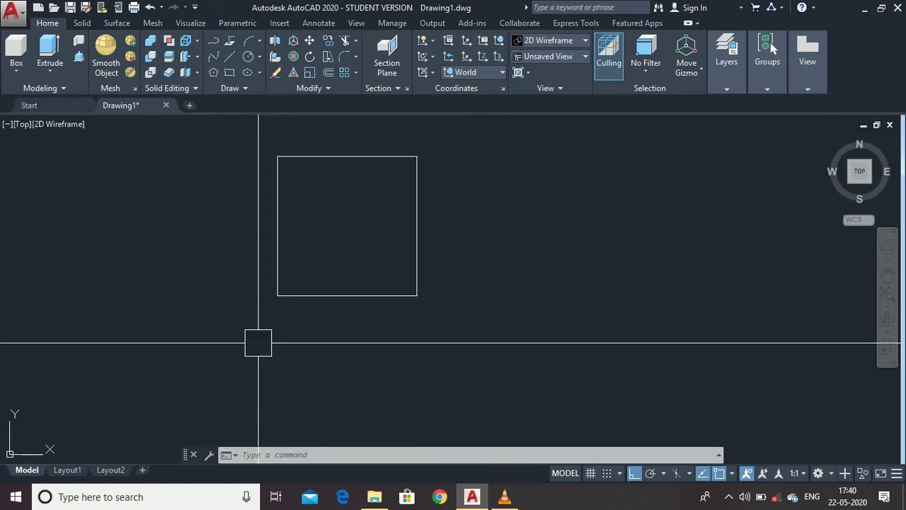
pyautogui.click(312, 294)
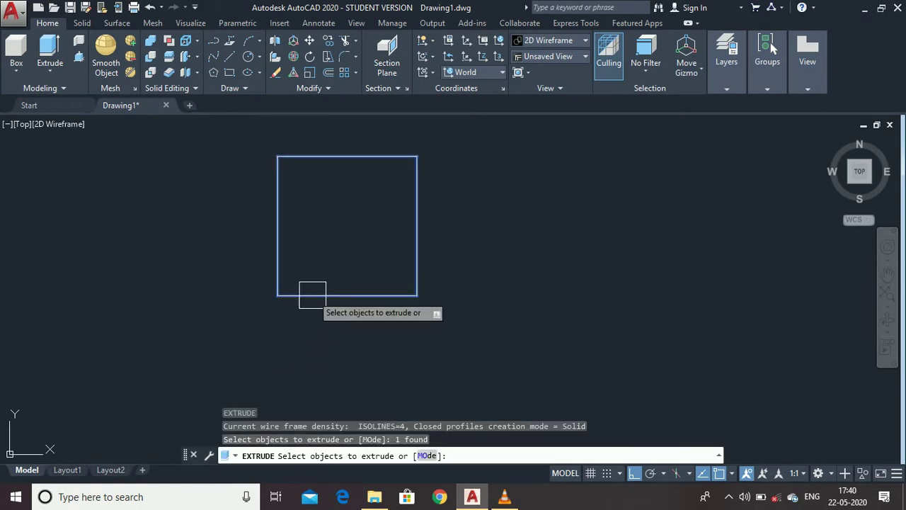
pyautogui.press('Return')
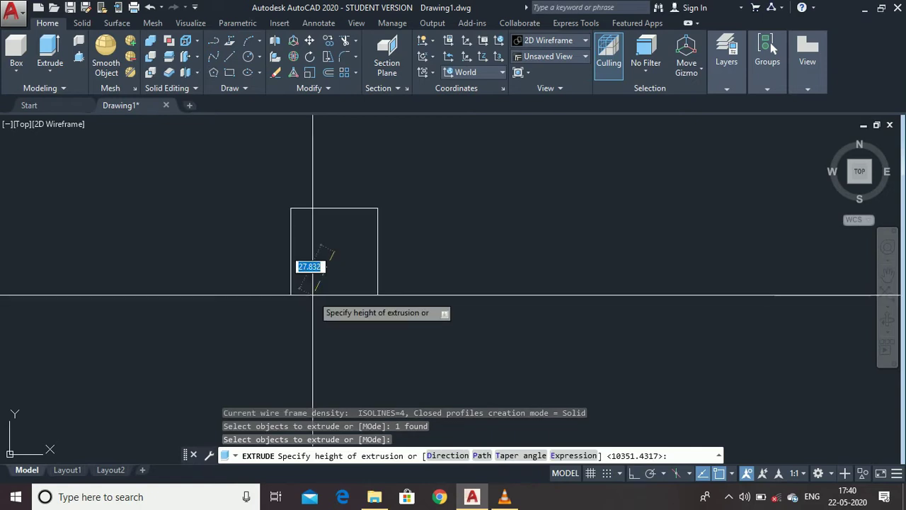
pyautogui.click(826, 141)
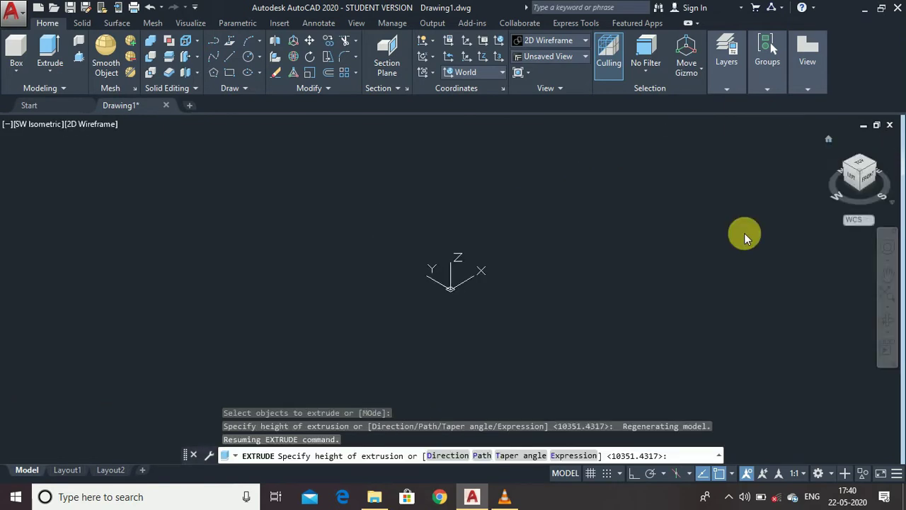
pyautogui.scroll(-4, 538, 315)
pyautogui.scroll(5, 536, 312)
pyautogui.scroll(-2, 579, 347)
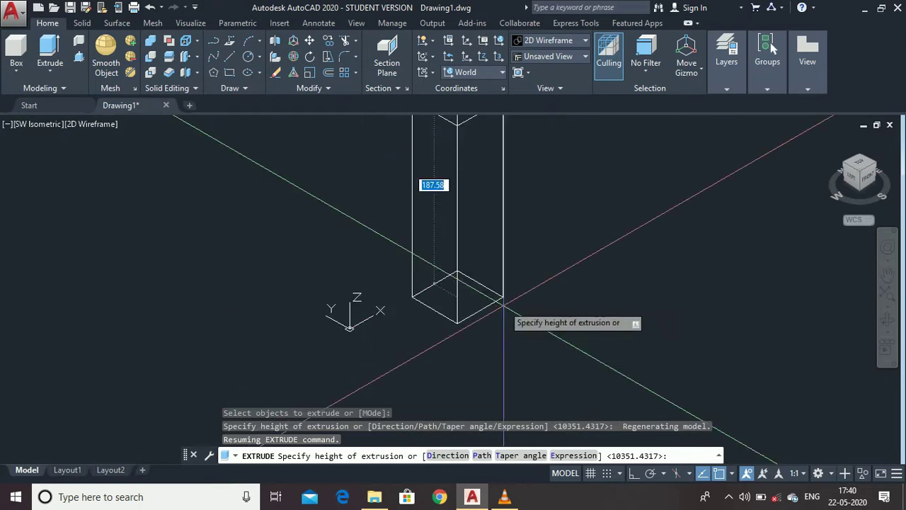
pyautogui.scroll(-4, 504, 305)
pyautogui.scroll(4, 499, 169)
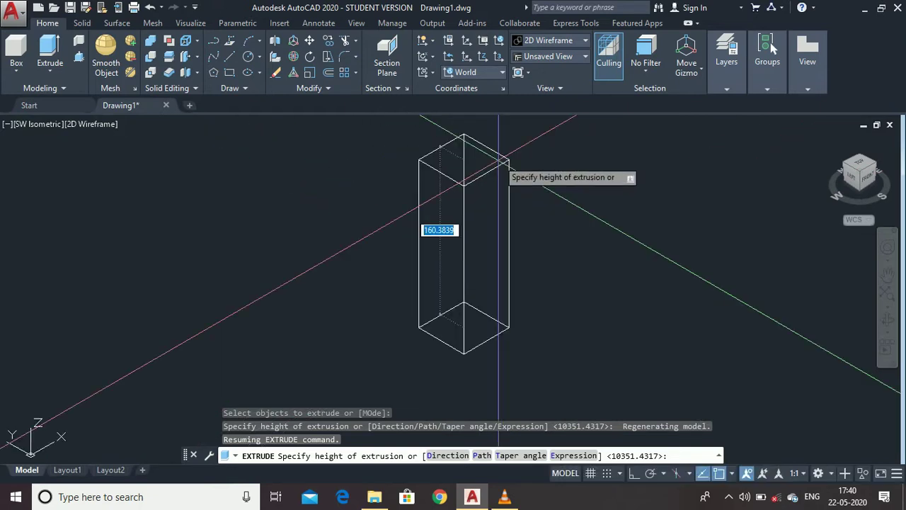
pyautogui.click(498, 162)
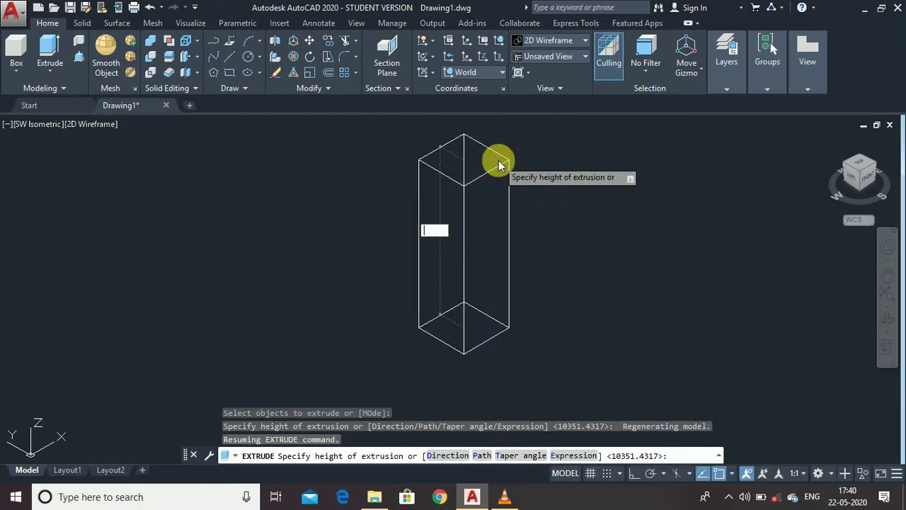
pyautogui.write('100')
pyautogui.press('Return')
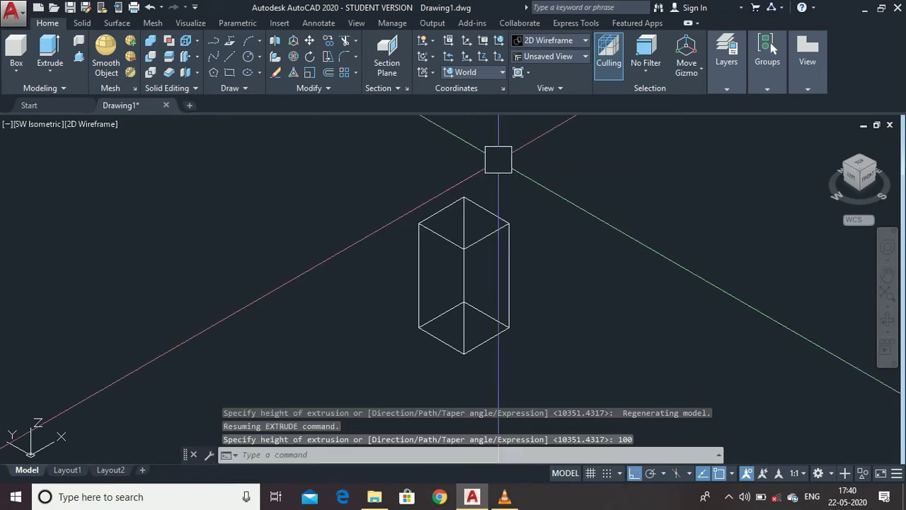
pyautogui.scroll(2, 533, 314)
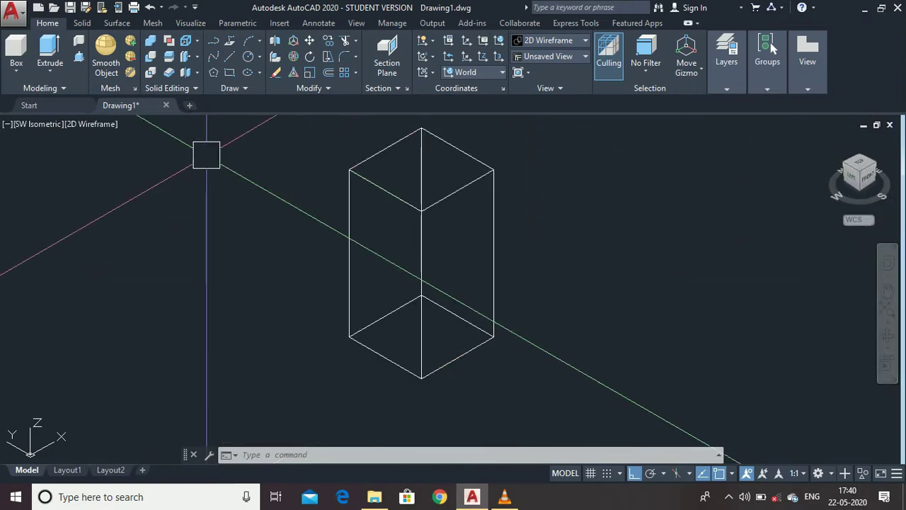
pyautogui.click(44, 70)
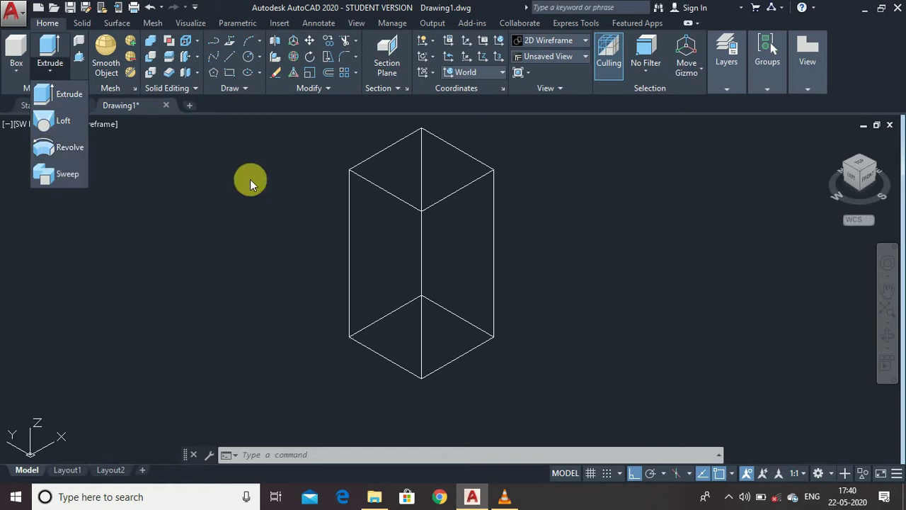
pyautogui.click(288, 225)
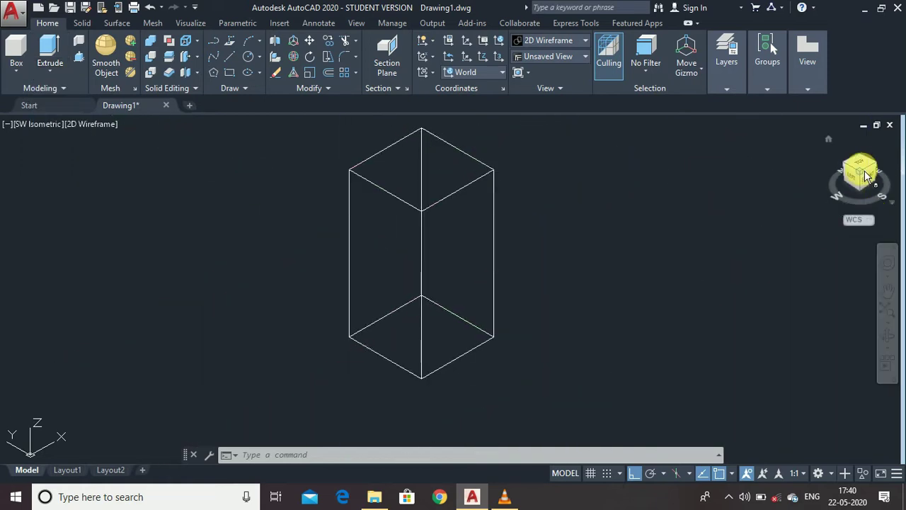
# In Top view, draw a long vertical line downward in the empty space beside the square, with a shorter horizontal base line running right from its lower end.
pyautogui.click(861, 166)
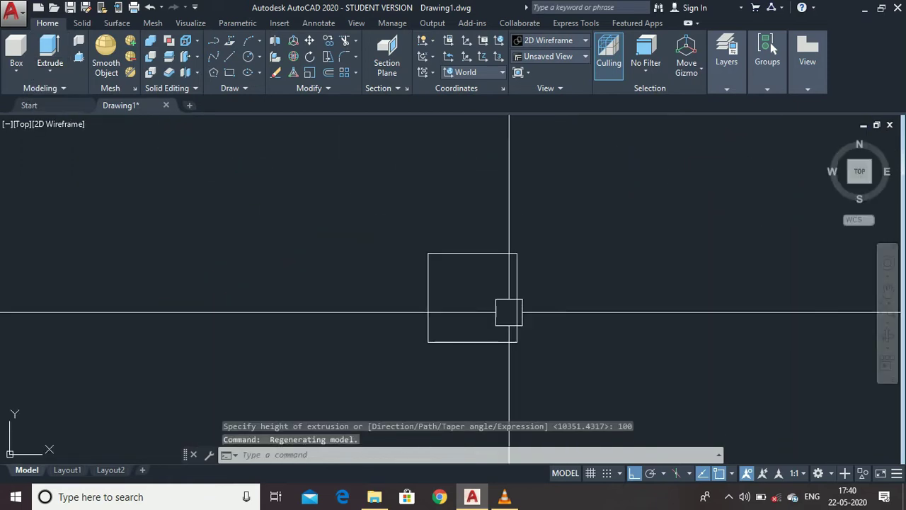
pyautogui.scroll(-2, 716, 303)
pyautogui.scroll(4, 722, 303)
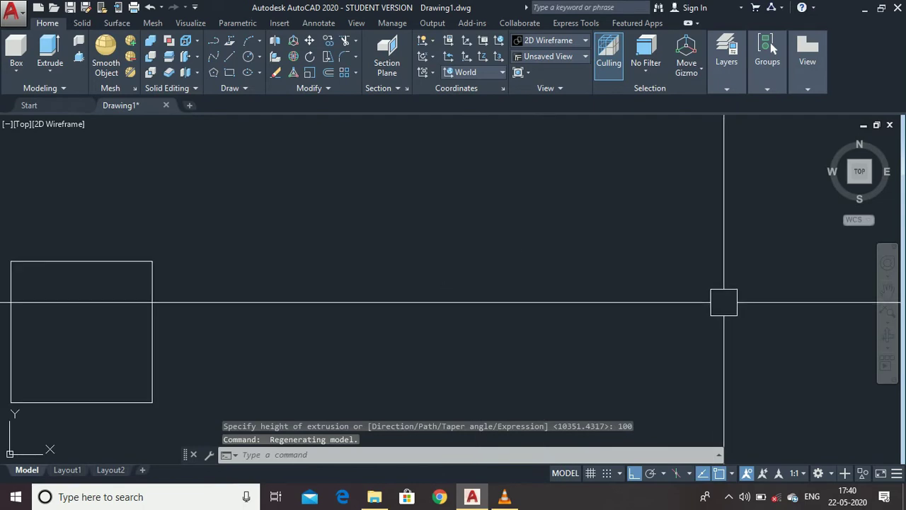
pyautogui.scroll(-2, 590, 343)
pyautogui.scroll(2, 585, 387)
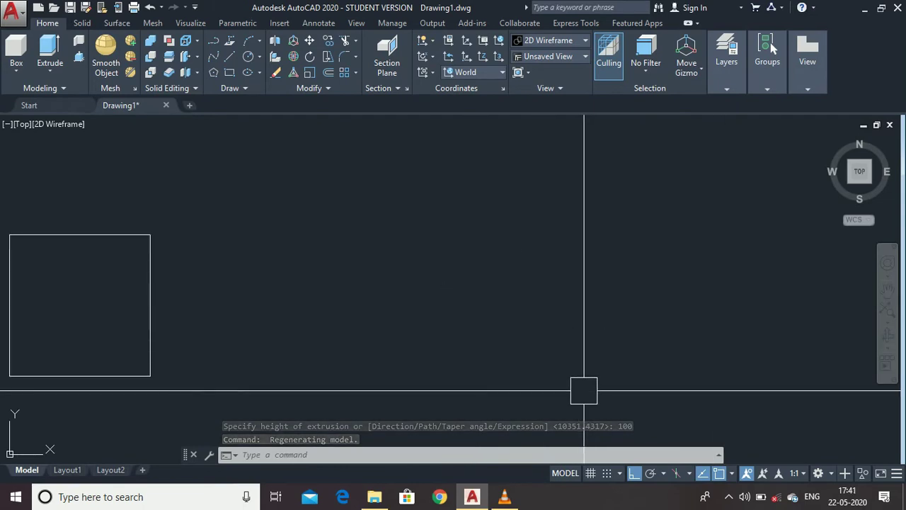
pyautogui.write('l')
pyautogui.press('Return')
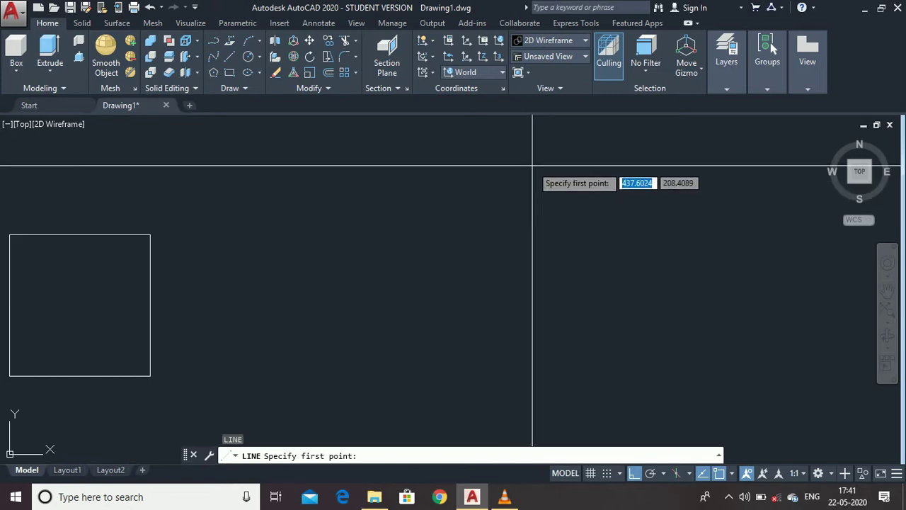
pyautogui.click(525, 187)
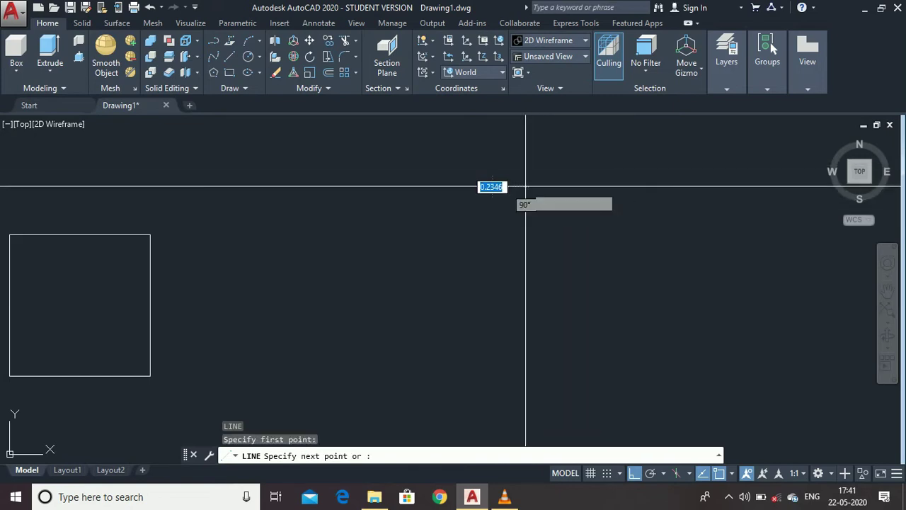
pyautogui.click(525, 386)
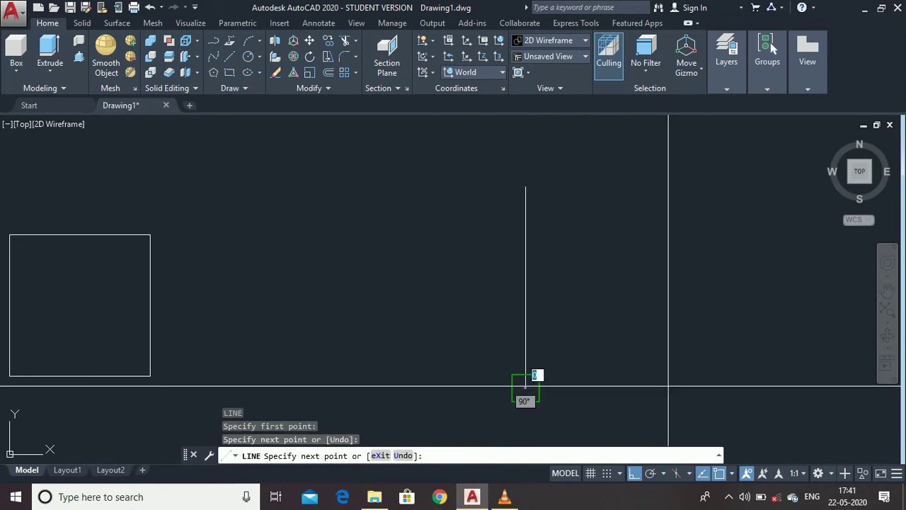
pyautogui.click(607, 387)
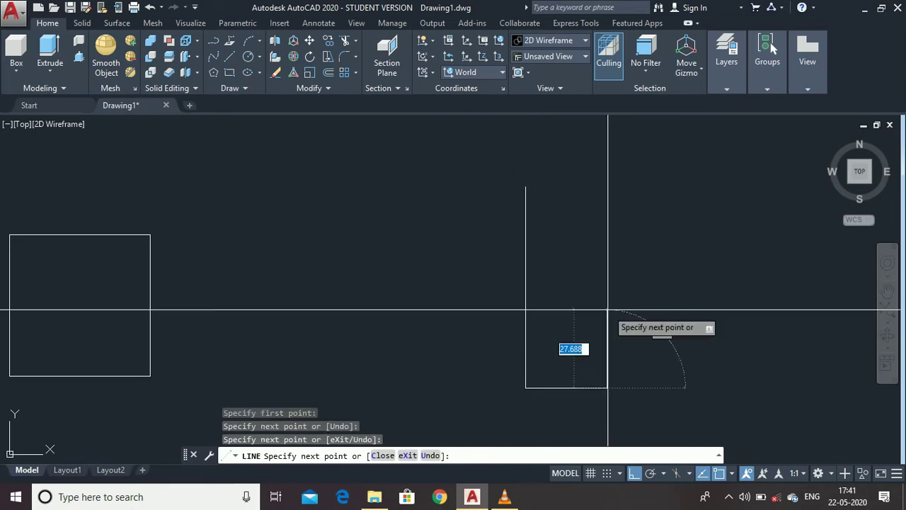
# Continue the outline from the base line's right end as a staircase of three risers and two treads, making the second riser about 16 units high.
pyautogui.click(606, 350)
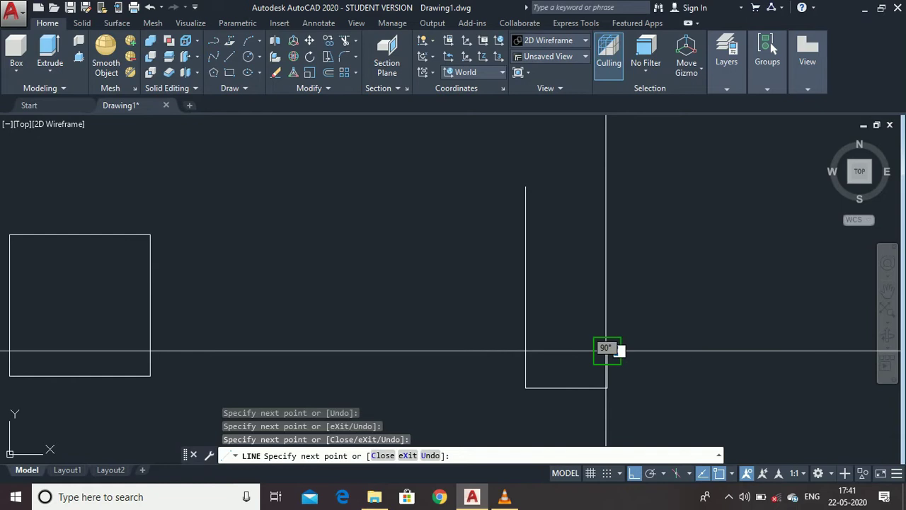
pyautogui.click(643, 350)
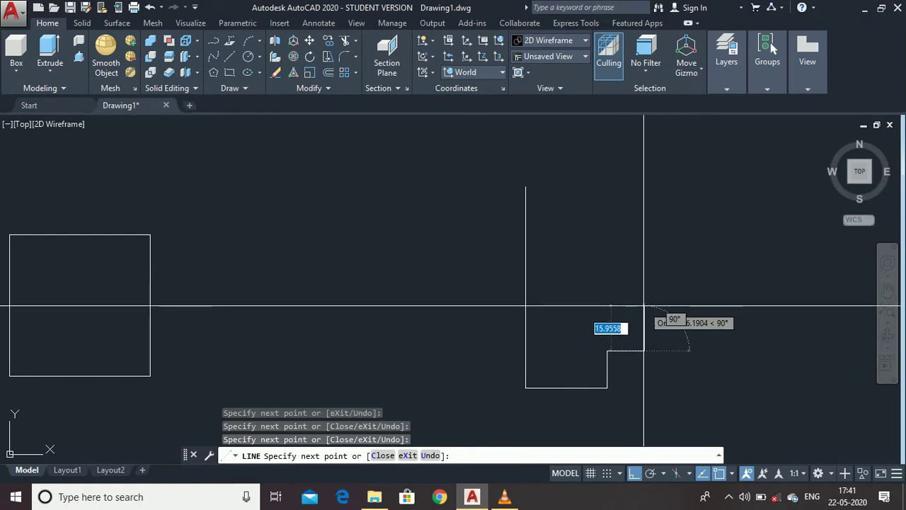
pyautogui.click(644, 305)
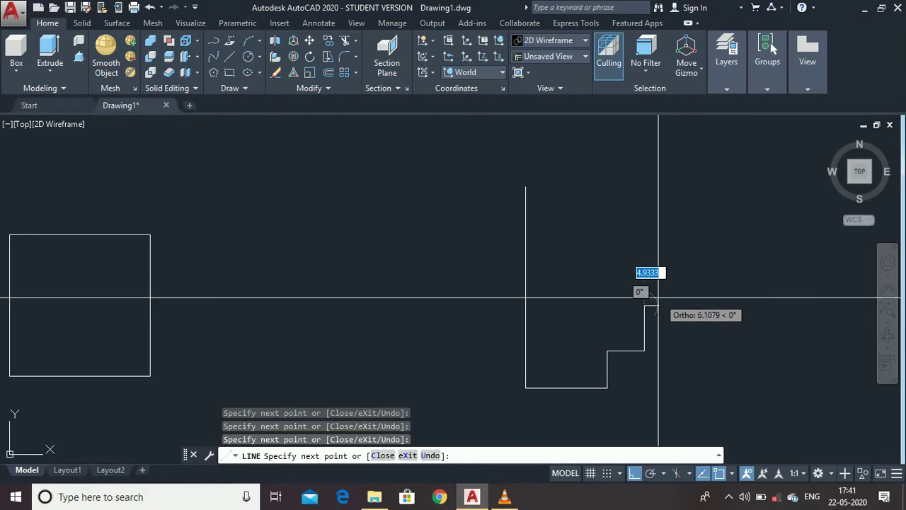
pyautogui.click(676, 305)
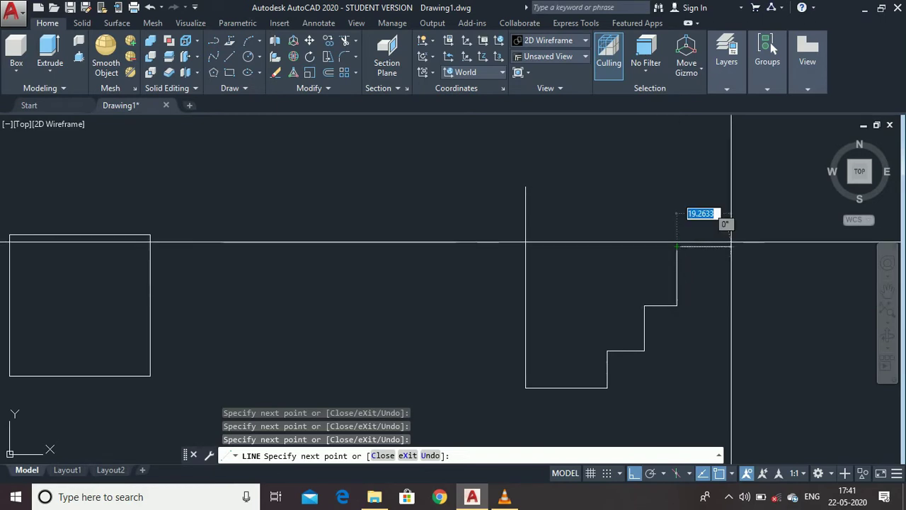
pyautogui.click(679, 247)
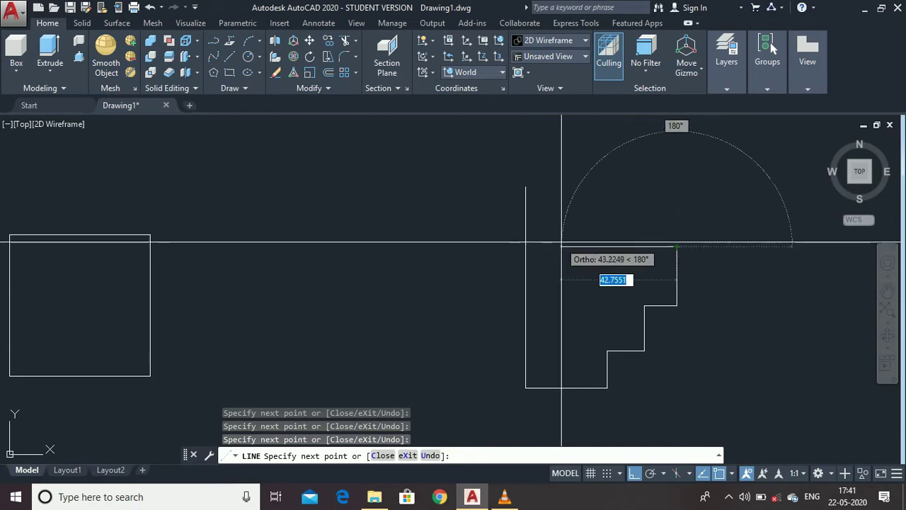
# Close the profile with a horizontal edge running back left and a slanted line to the vertical line's upper end.
pyautogui.click(566, 247)
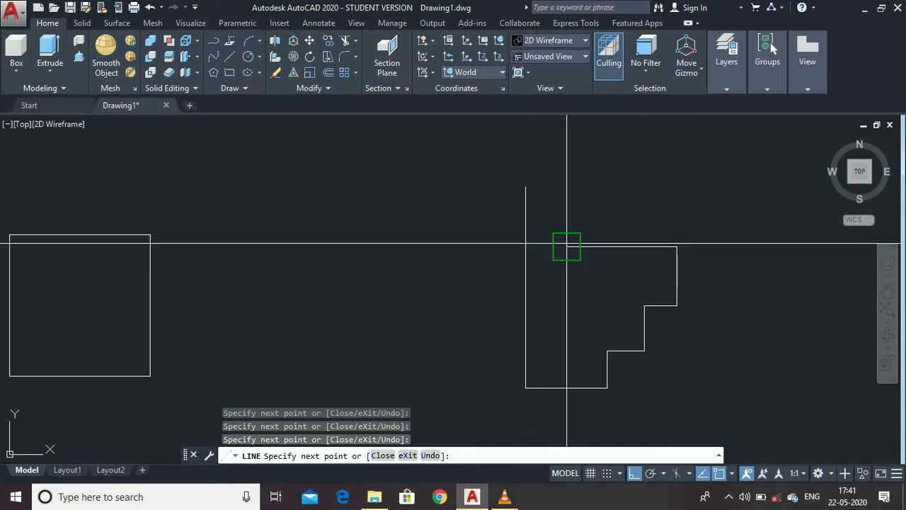
pyautogui.click(524, 185)
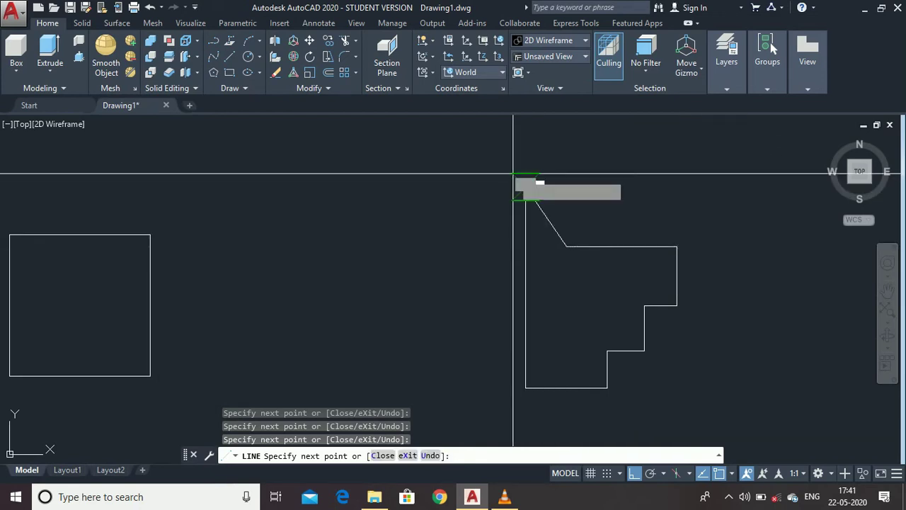
pyautogui.press('Escape')
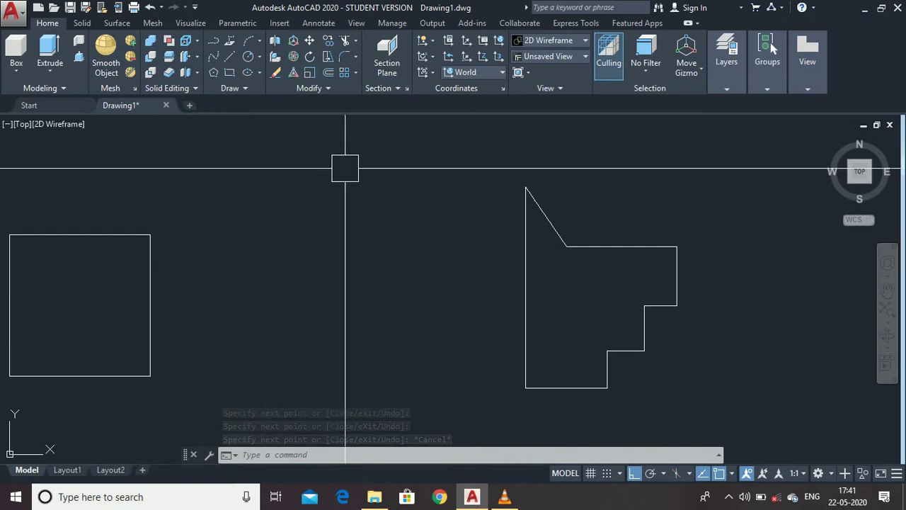
# Convert all lines of the closed stepped profile into a region.
pyautogui.write('region')
pyautogui.press('Escape')
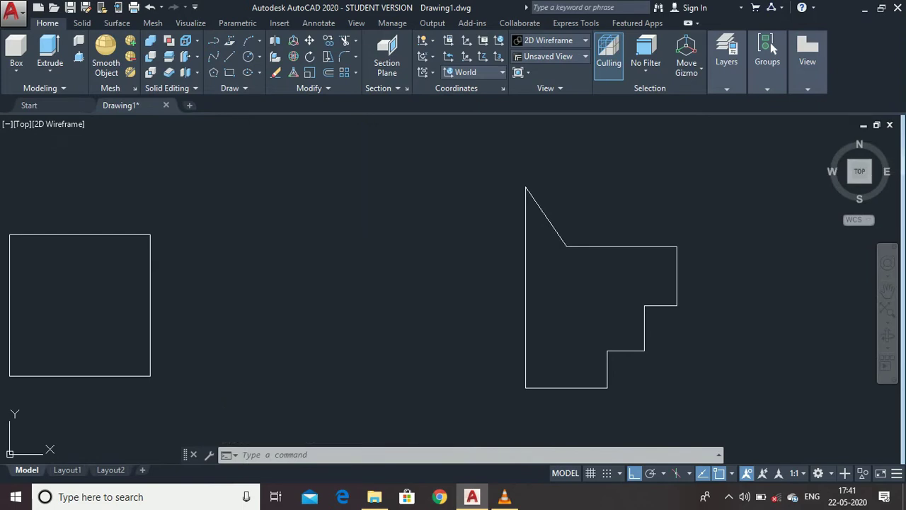
pyautogui.press('Return')
pyautogui.click(438, 143)
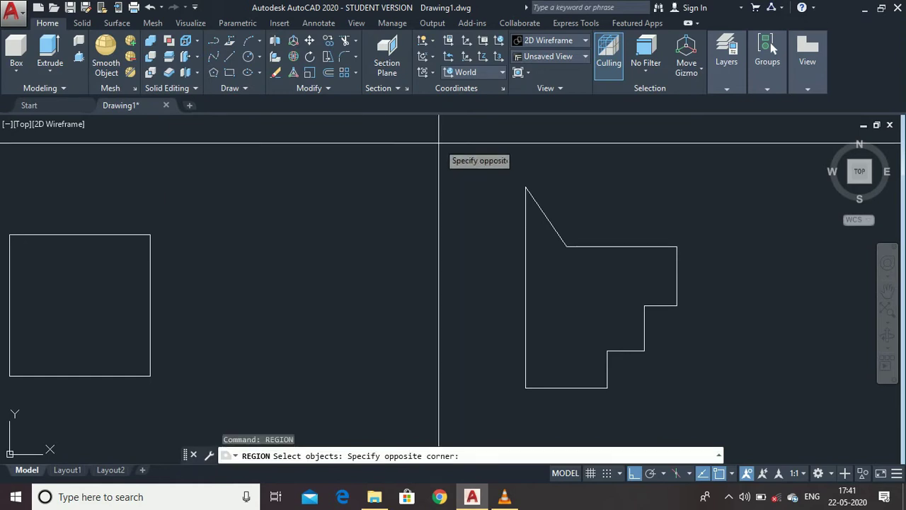
pyautogui.click(718, 407)
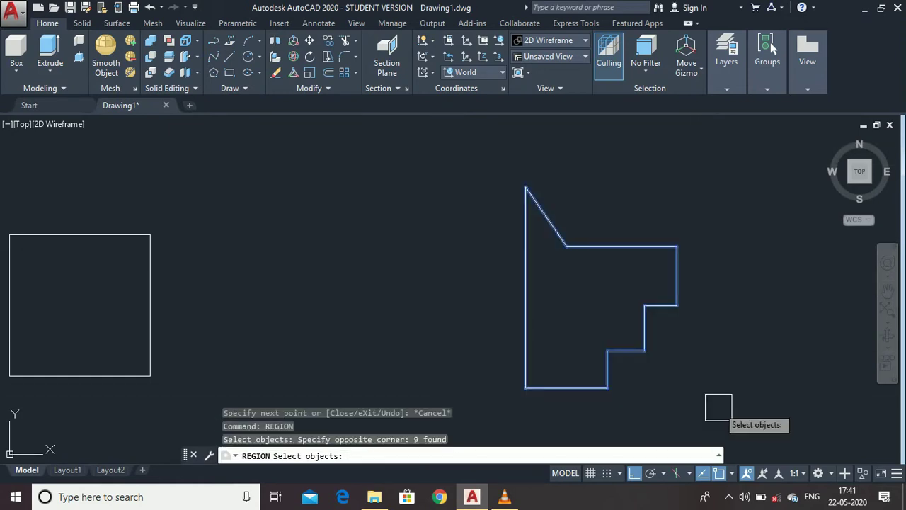
pyautogui.press('Return')
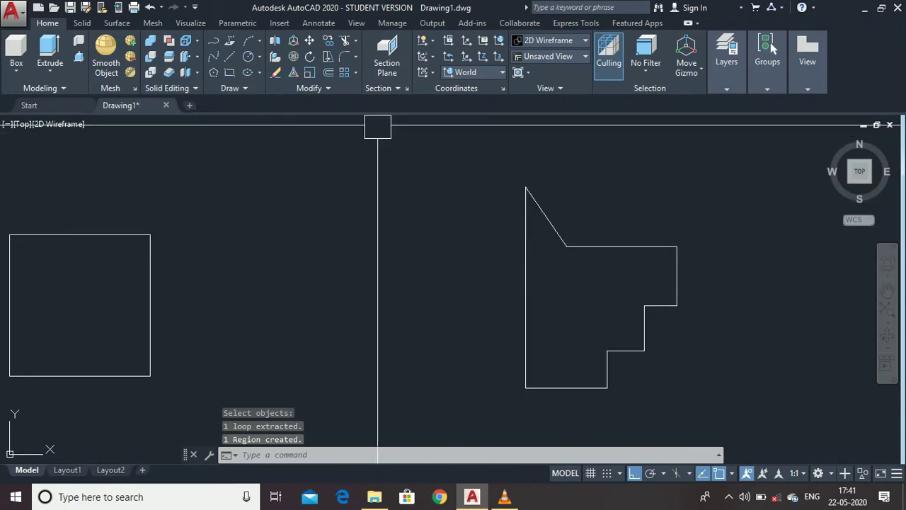
# Revolve the stepped region 360 degrees about its long vertical edge, viewing the result isometrically.
pyautogui.write('REv')
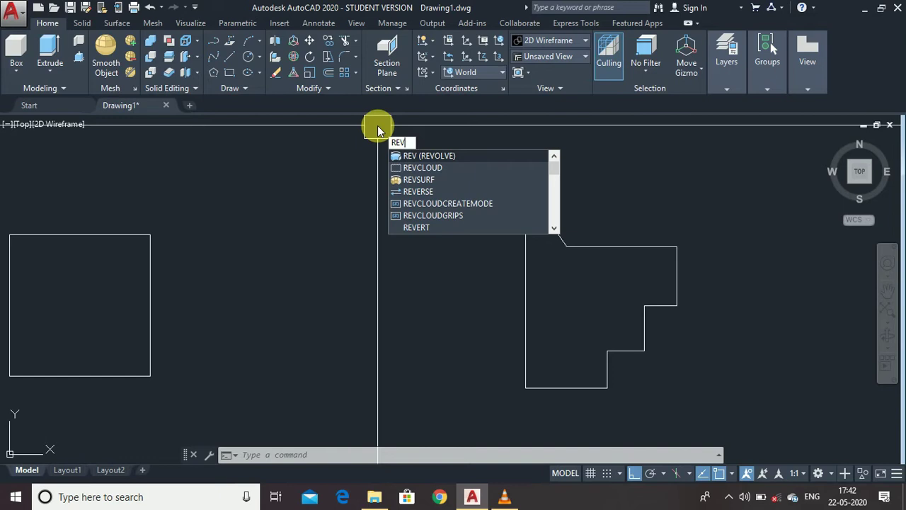
pyautogui.press('Return')
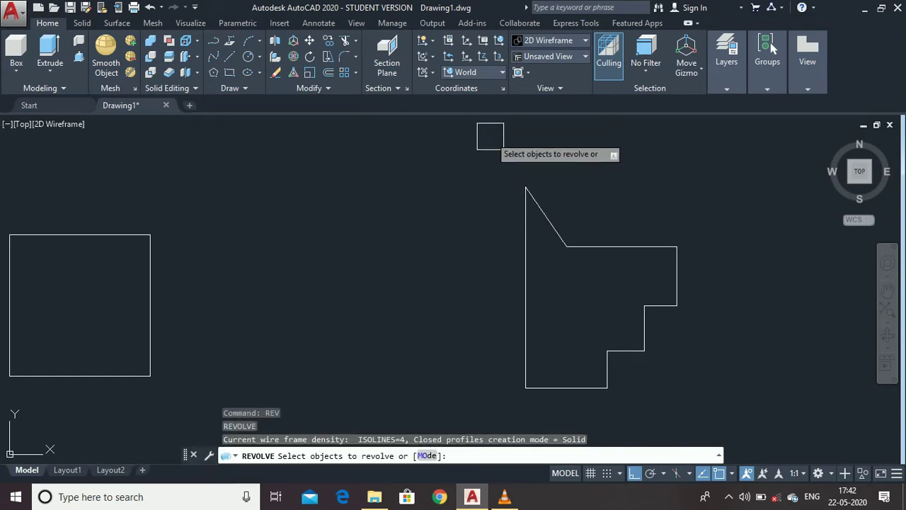
pyautogui.click(490, 136)
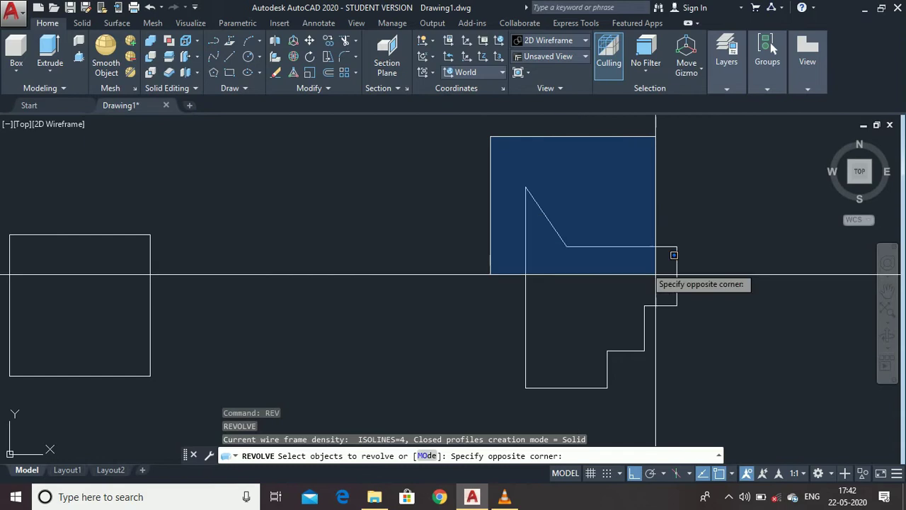
pyautogui.click(703, 415)
pyautogui.press('Return')
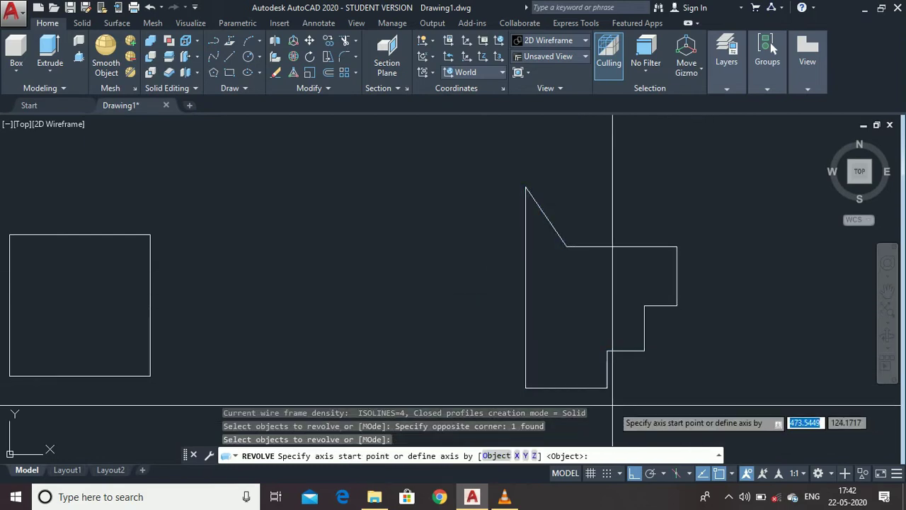
pyautogui.click(525, 388)
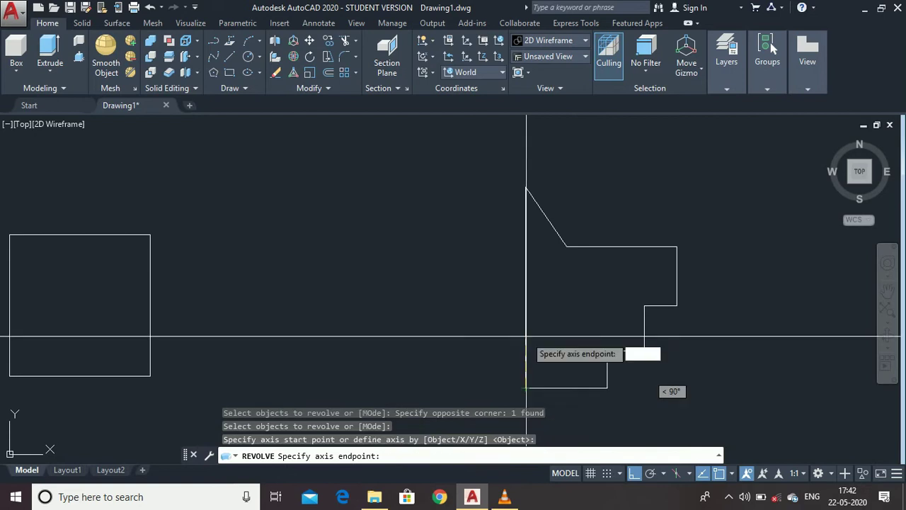
pyautogui.click(526, 187)
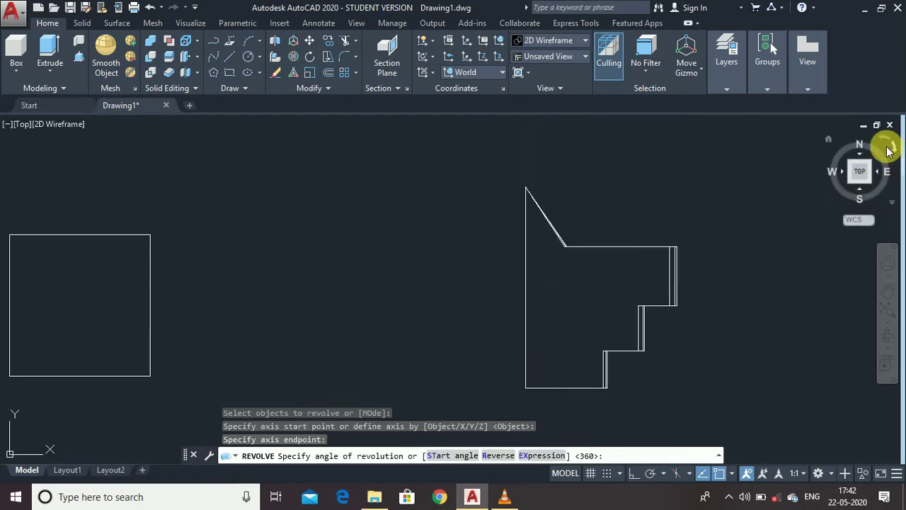
pyautogui.click(828, 143)
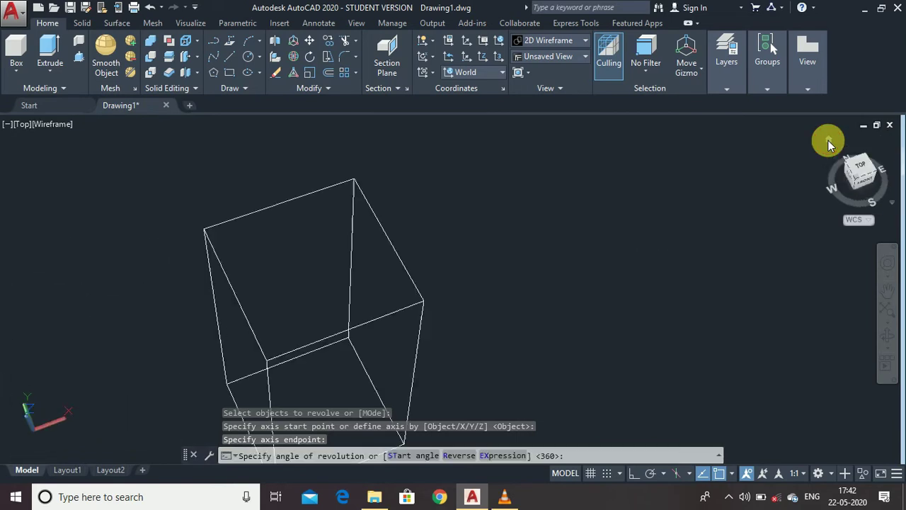
pyautogui.scroll(5, 649, 293)
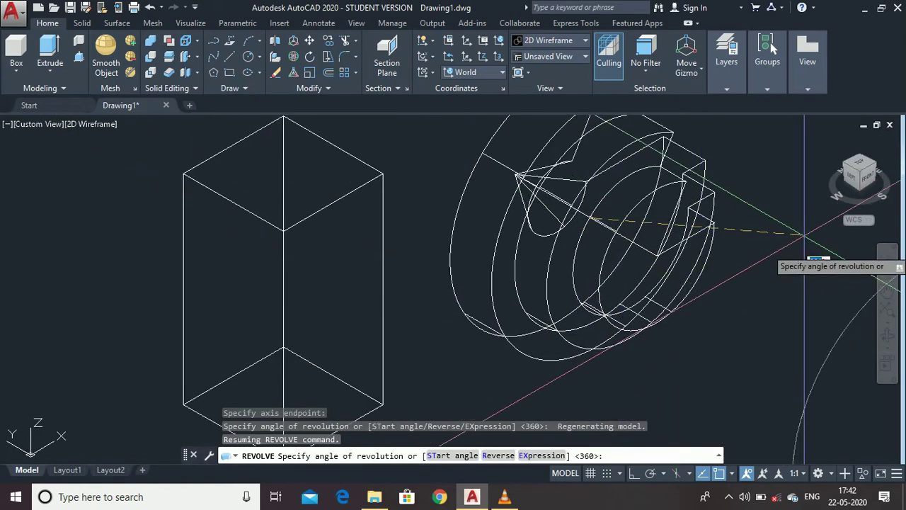
pyautogui.click(738, 197)
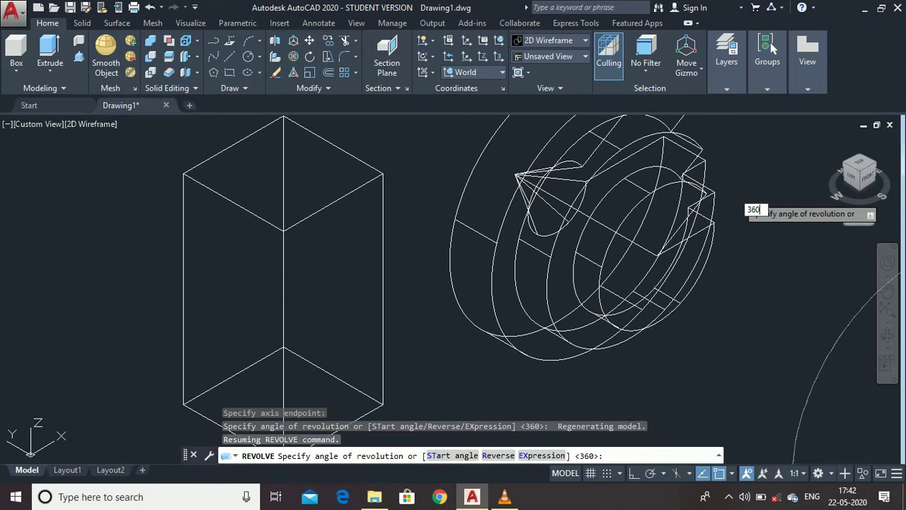
pyautogui.press('Return')
# Set the visual style of the viewport to Shaded with edges.
pyautogui.scroll(-6, 738, 196)
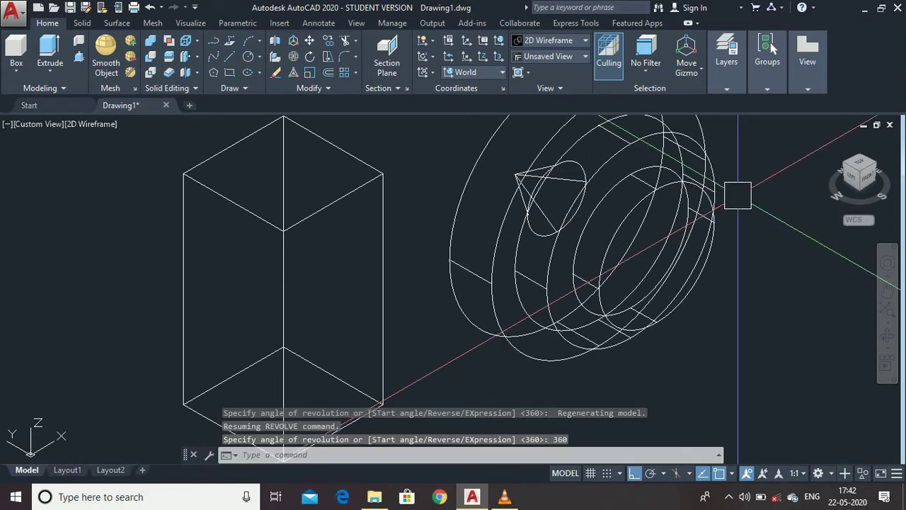
pyautogui.scroll(3, 772, 156)
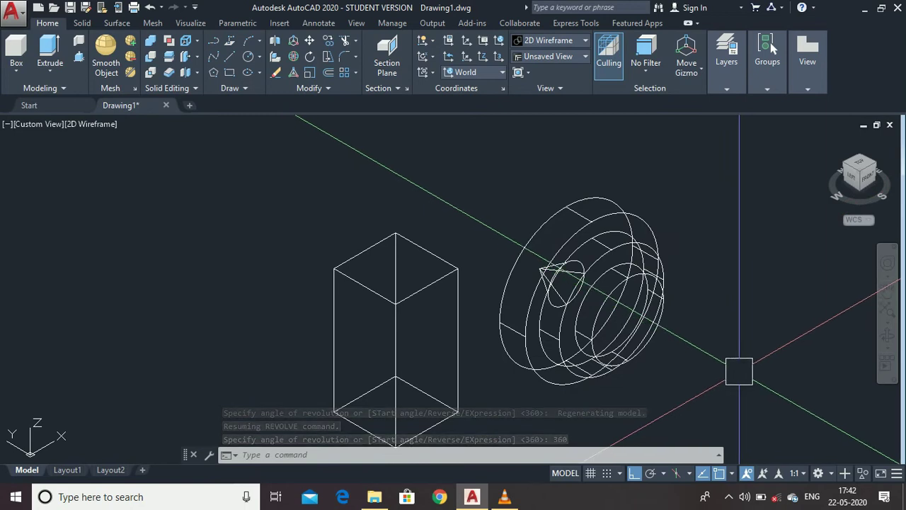
pyautogui.click(581, 42)
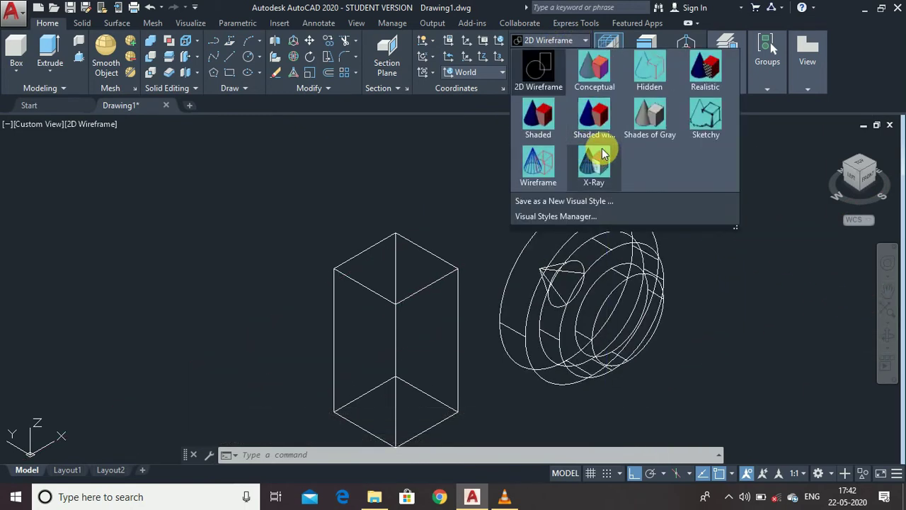
pyautogui.click(594, 117)
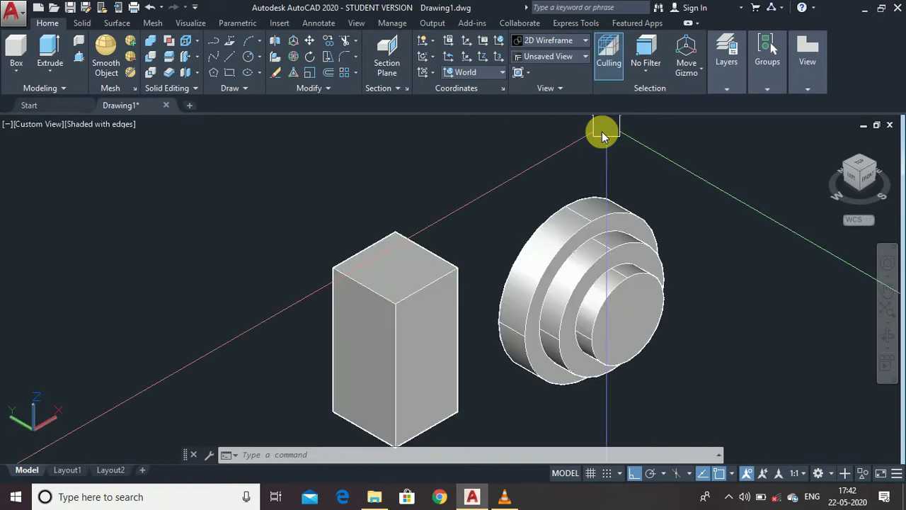
# Examine the shaded revolved solid and the box in NW Isometric and Top views.
pyautogui.click(852, 170)
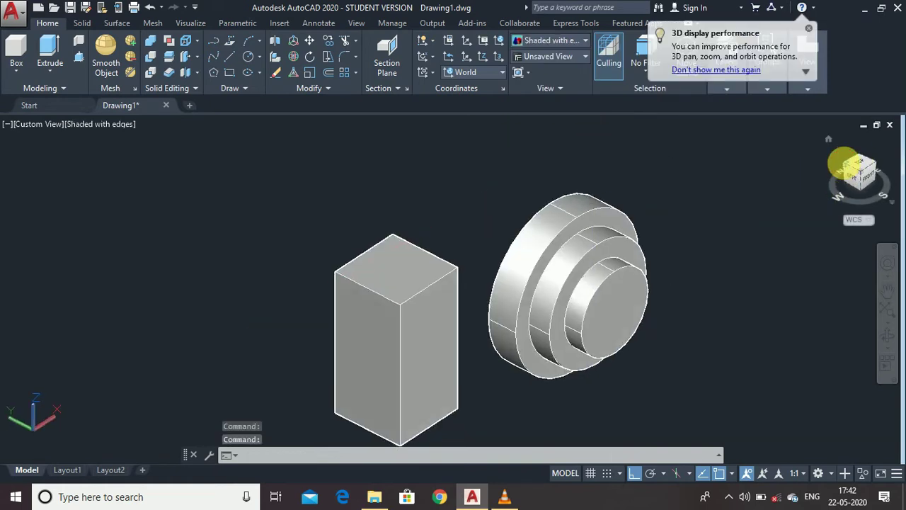
pyautogui.scroll(5, 418, 265)
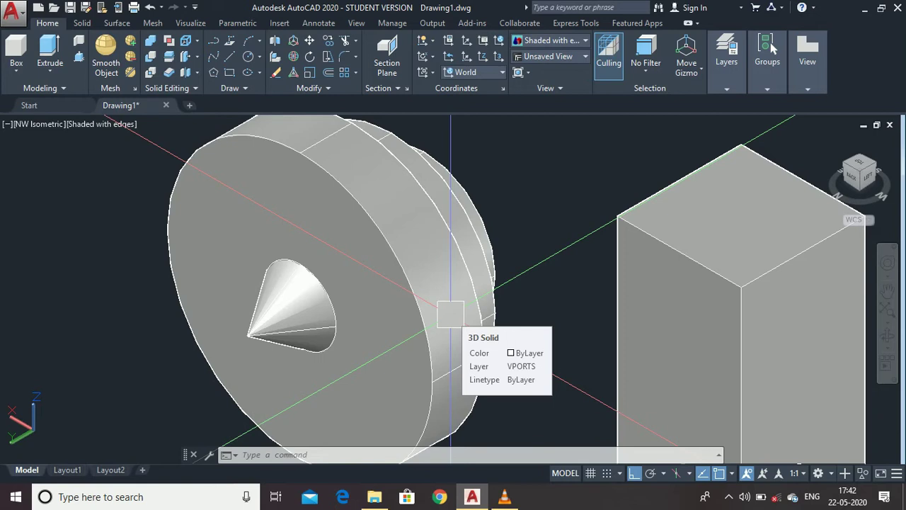
pyautogui.click(858, 164)
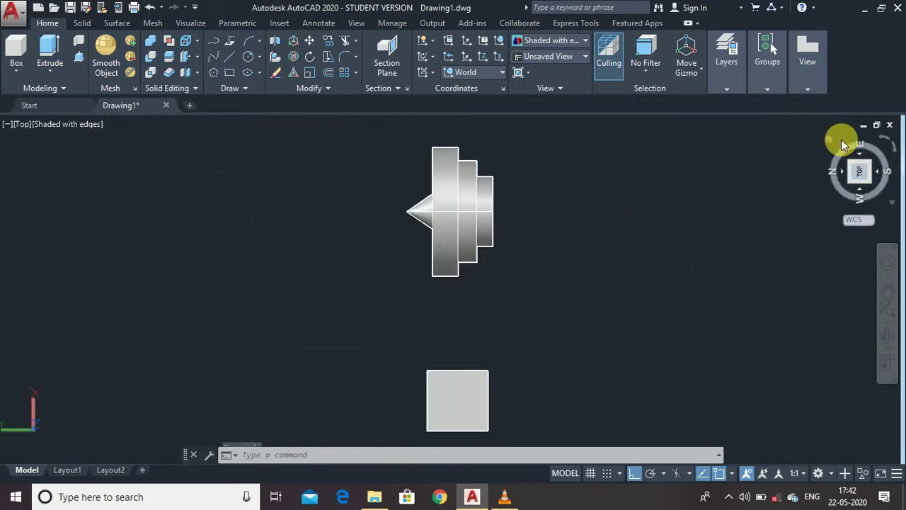
# Return to the north-up Top view and set the visual style to 2D Wireframe.
pyautogui.click(57, 71)
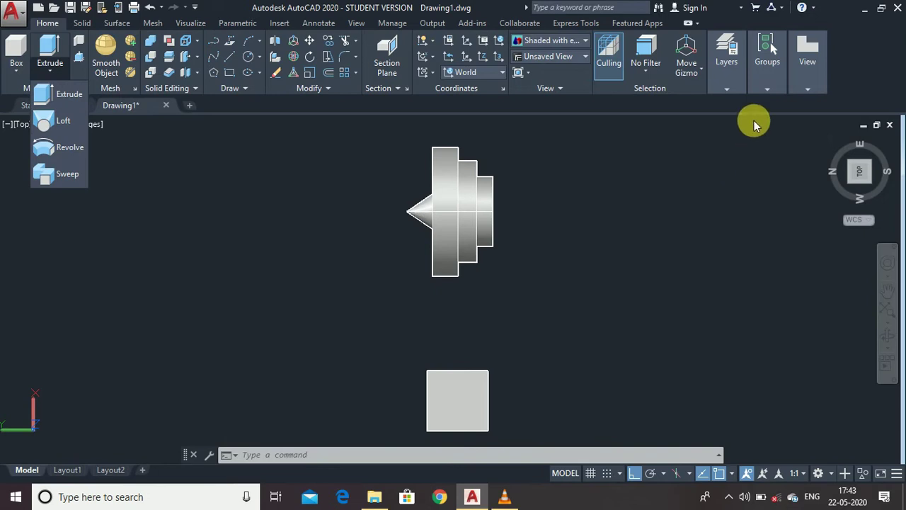
pyautogui.click(869, 181)
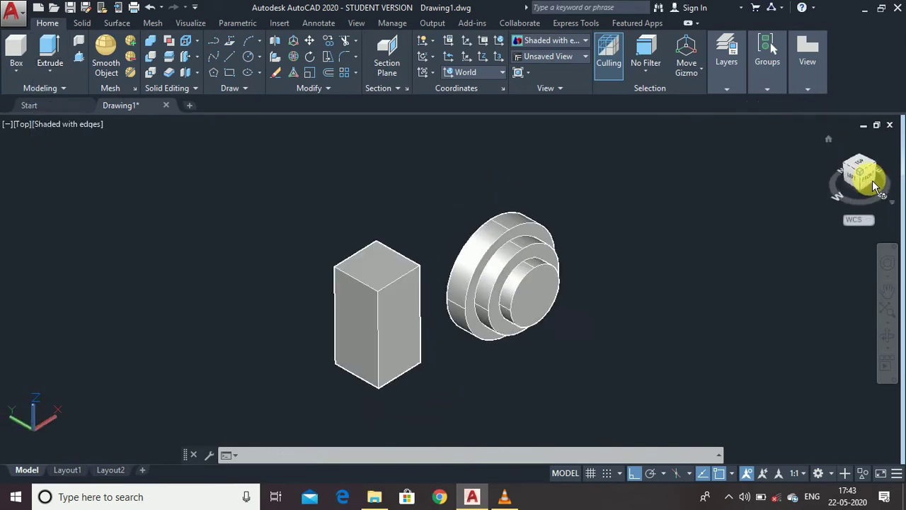
pyautogui.click(862, 161)
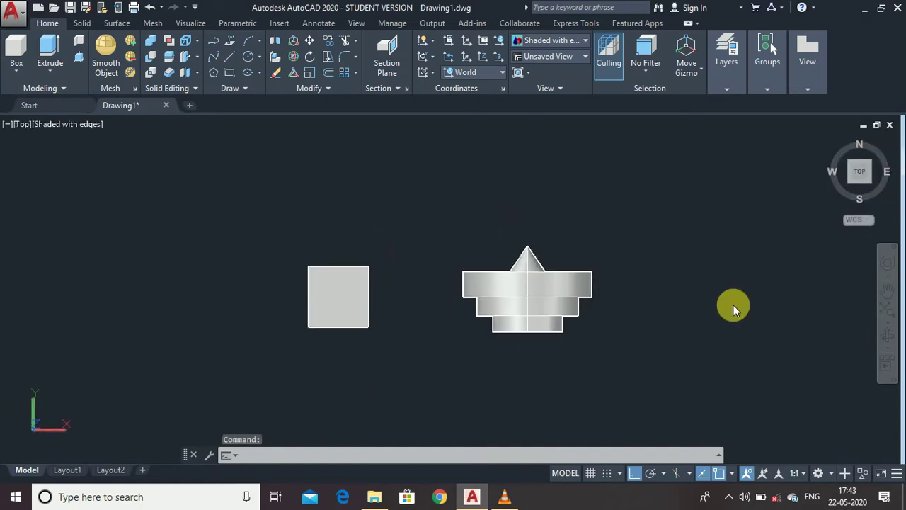
pyautogui.click(492, 52)
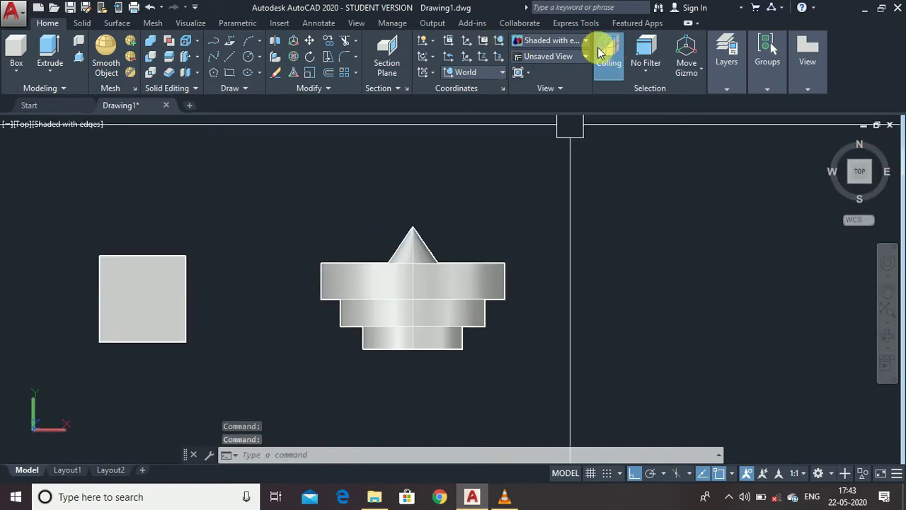
pyautogui.click(566, 46)
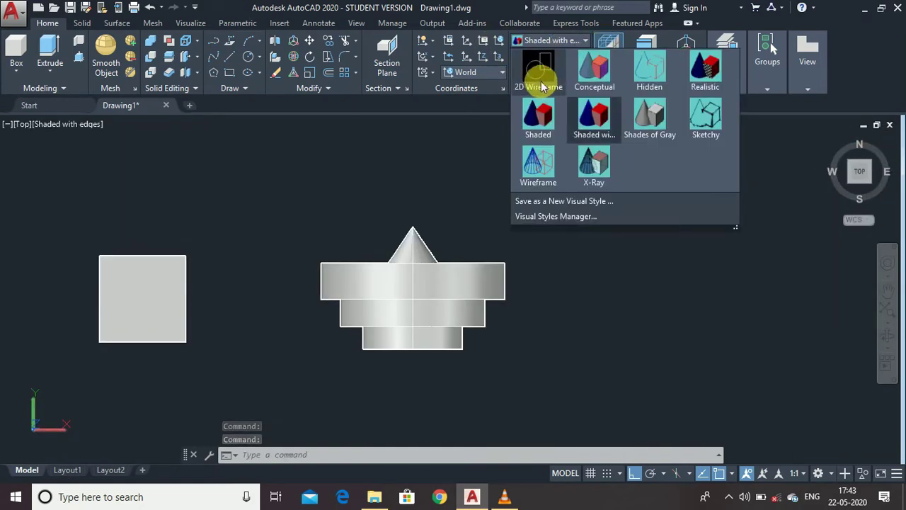
pyautogui.click(541, 81)
pyautogui.scroll(2, 708, 376)
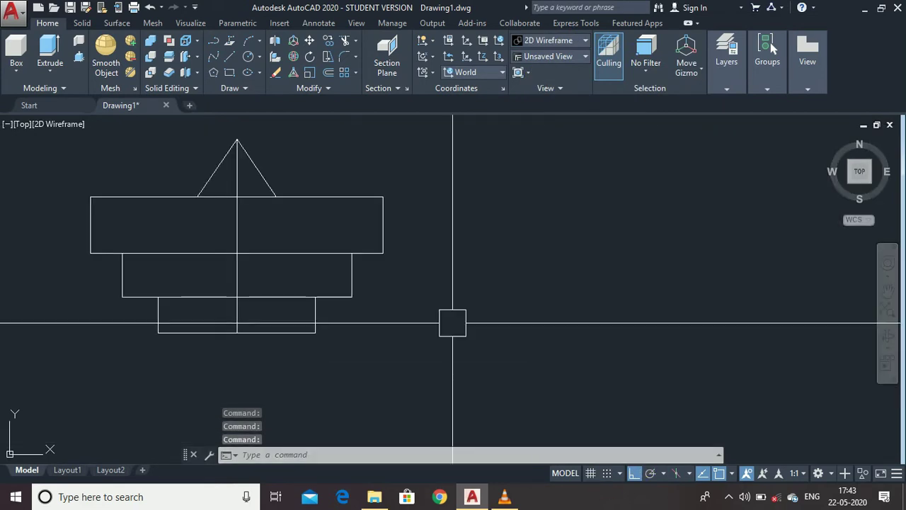
pyautogui.click(51, 76)
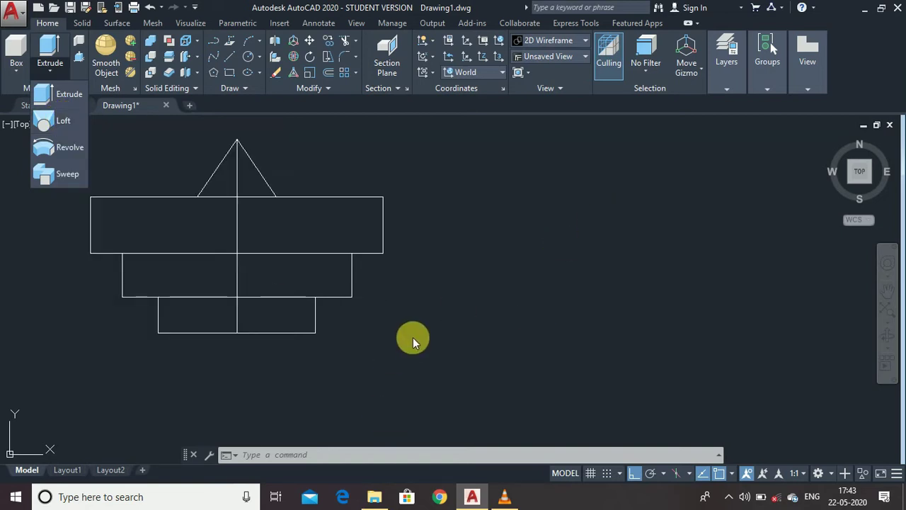
pyautogui.click(412, 337)
# Draw a 50 by 50 square in the empty area to the east of the revolved solid.
pyautogui.scroll(2, 616, 259)
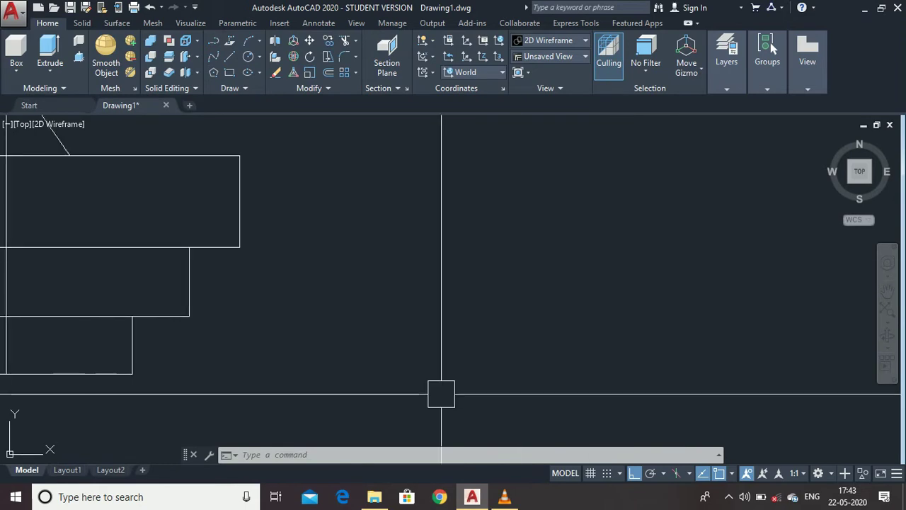
pyautogui.scroll(-3, 495, 364)
pyautogui.scroll(3, 722, 324)
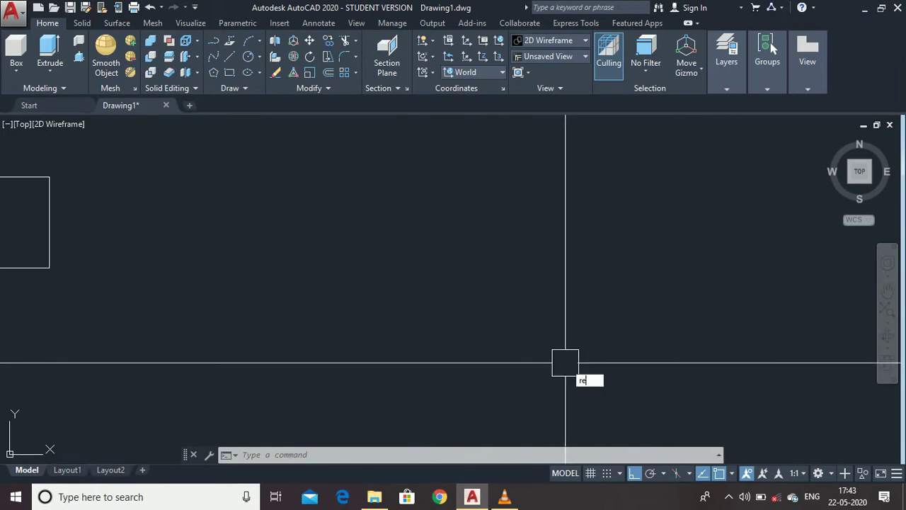
pyautogui.write('ec')
pyautogui.press('Escape')
pyautogui.write('rec')
pyautogui.press('Return')
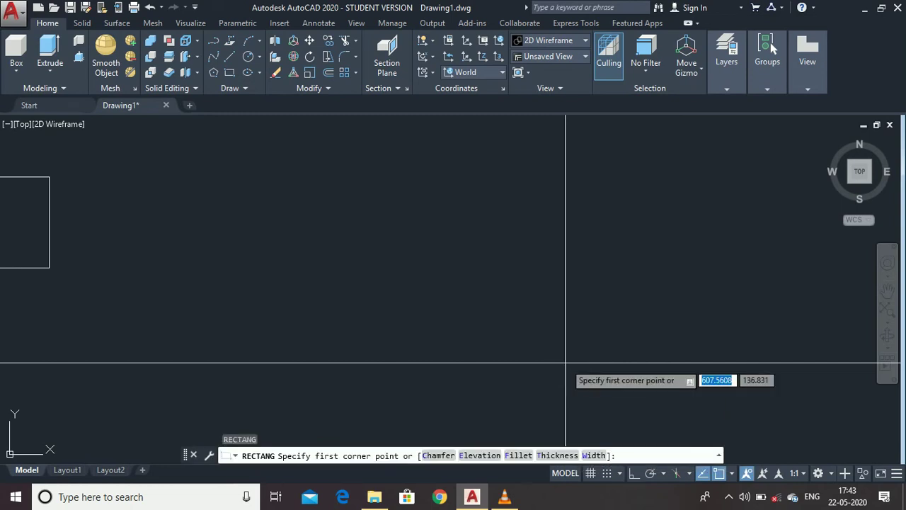
pyautogui.click(393, 367)
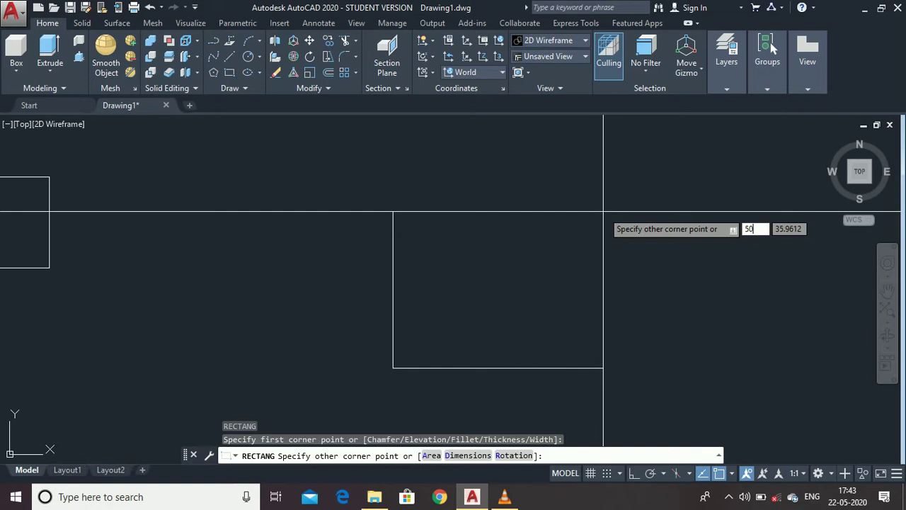
pyautogui.press('Tab')
pyautogui.write('50')
pyautogui.press('Return')
# Draw a circle of diameter 15 centred in the square.
pyautogui.scroll(-4, 390, 301)
pyautogui.scroll(2, 446, 330)
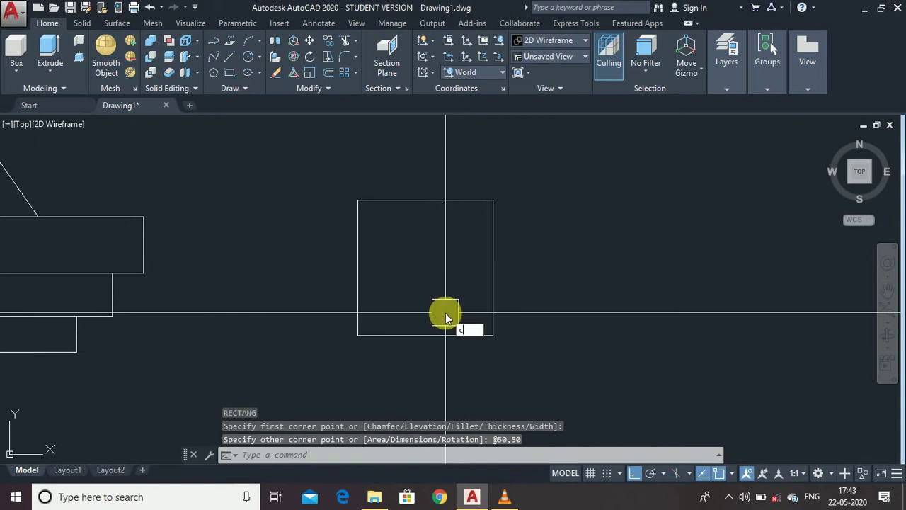
pyautogui.write('c')
pyautogui.press('Return')
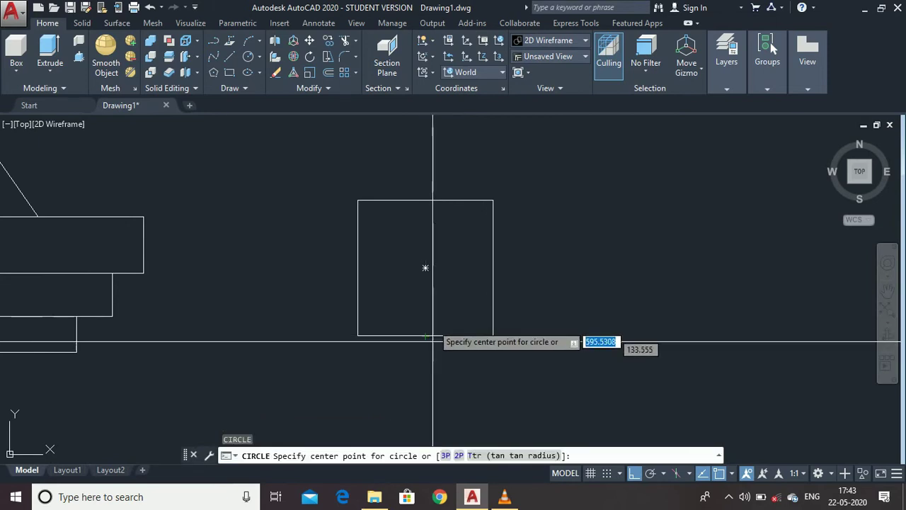
pyautogui.click(425, 268)
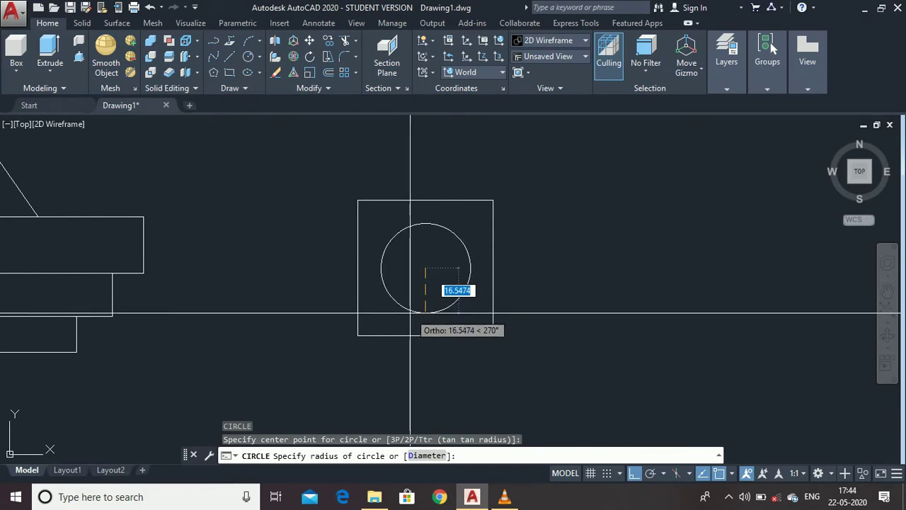
pyautogui.write('d')
pyautogui.press('Return')
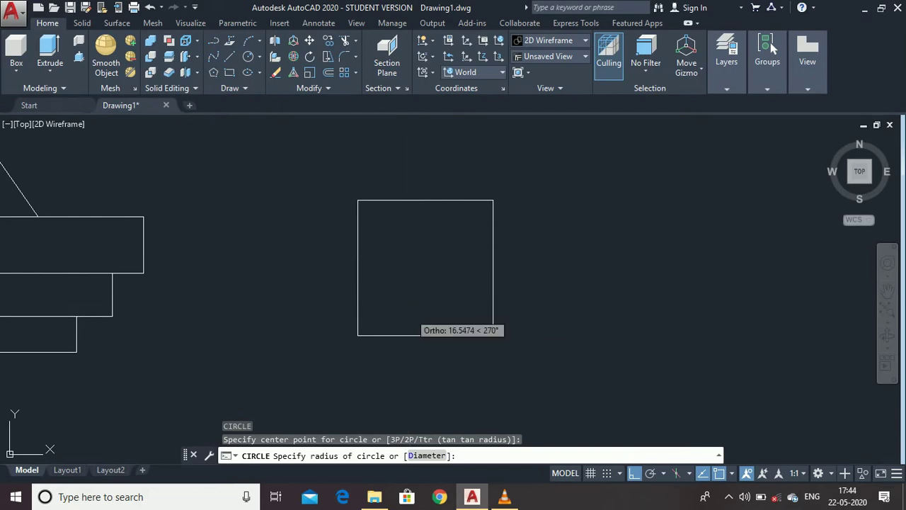
pyautogui.write('15')
pyautogui.press('Return')
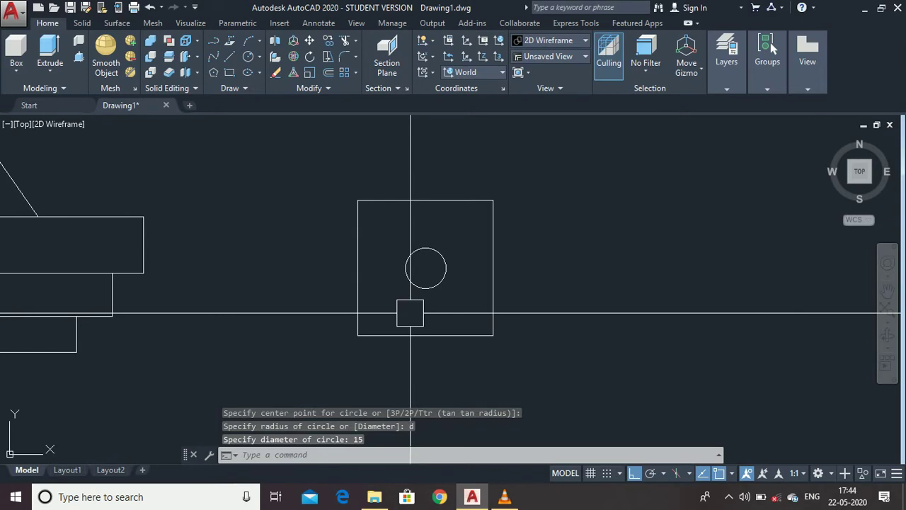
pyautogui.scroll(3, 435, 271)
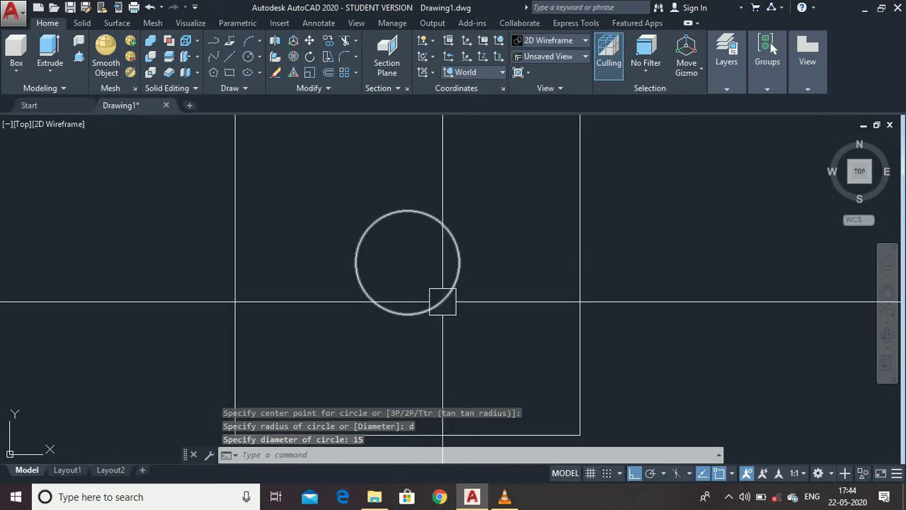
pyautogui.scroll(-3, 438, 322)
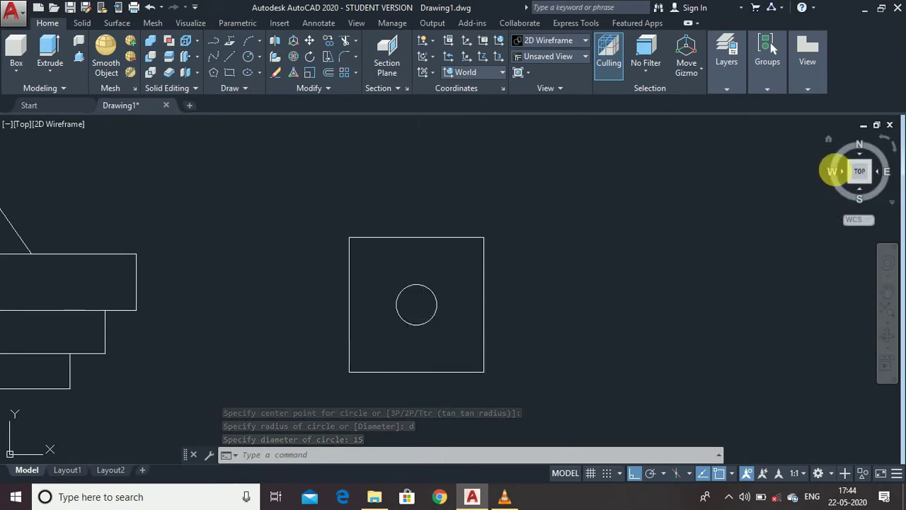
# In an isometric view, draw a 100-long line straight up along Z from the centre of the circle.
pyautogui.moveTo(831, 140); pyautogui.dragTo(771, 46)
pyautogui.scroll(5, 618, 263)
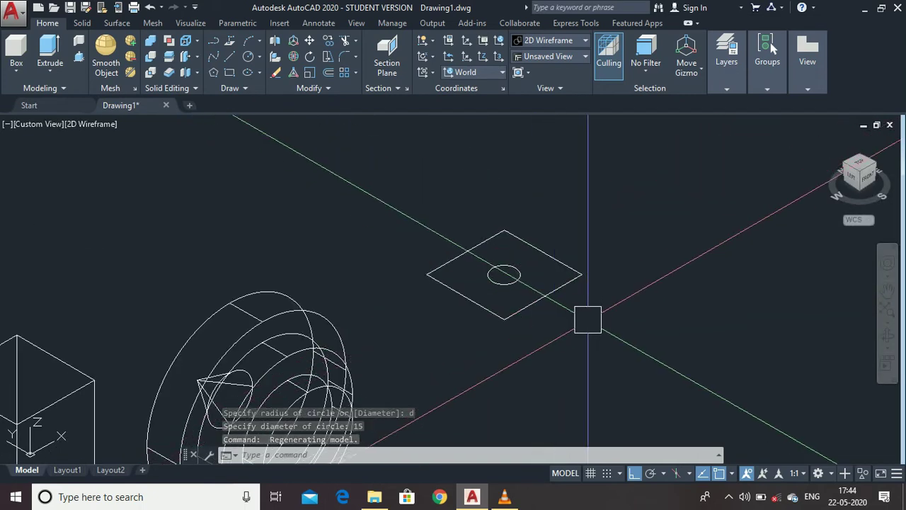
pyautogui.scroll(2, 586, 296)
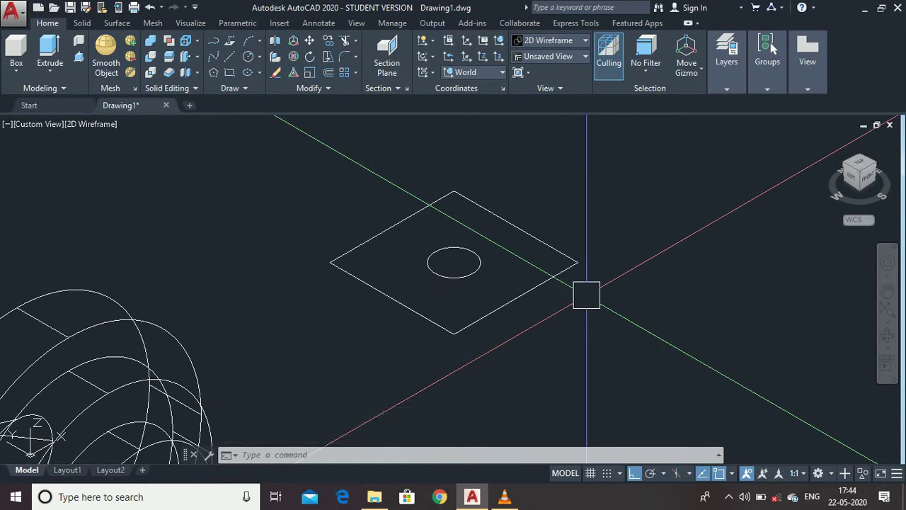
pyautogui.write('l')
pyautogui.press('Return')
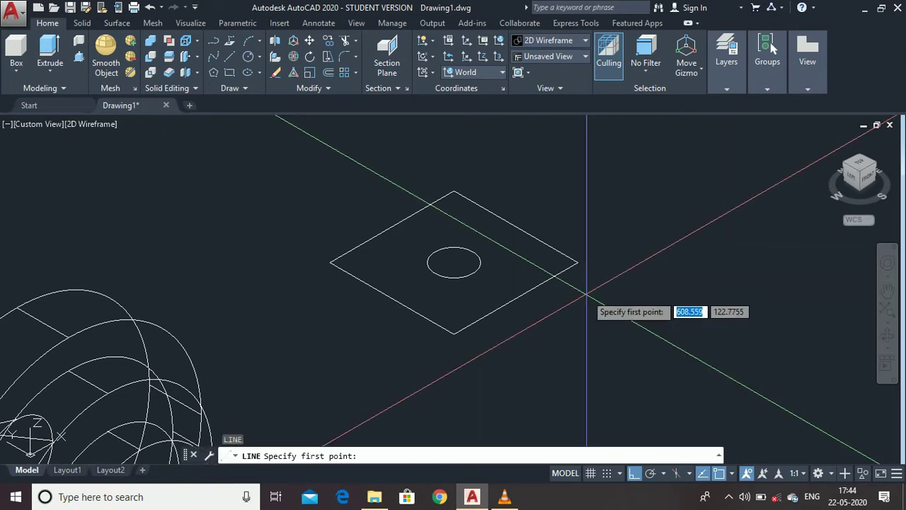
pyautogui.click(454, 262)
pyautogui.scroll(-5, 464, 138)
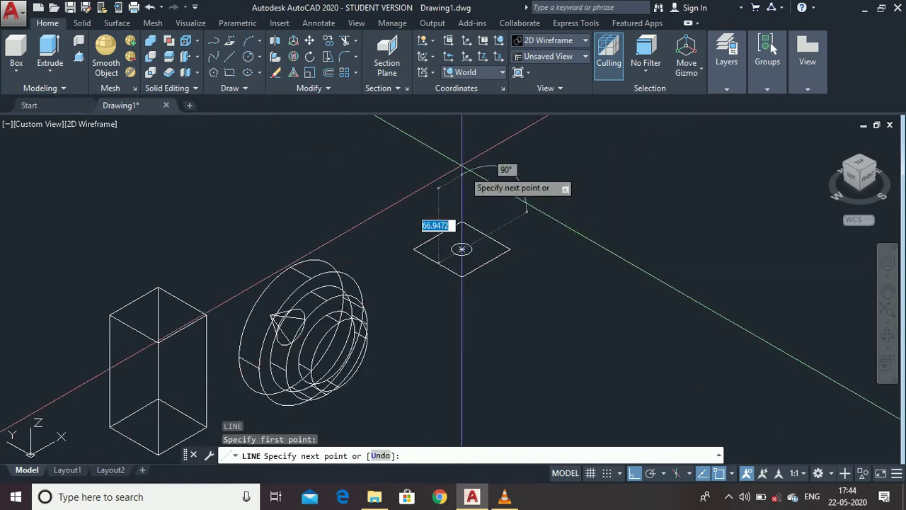
pyautogui.scroll(2, 462, 168)
pyautogui.click(462, 165)
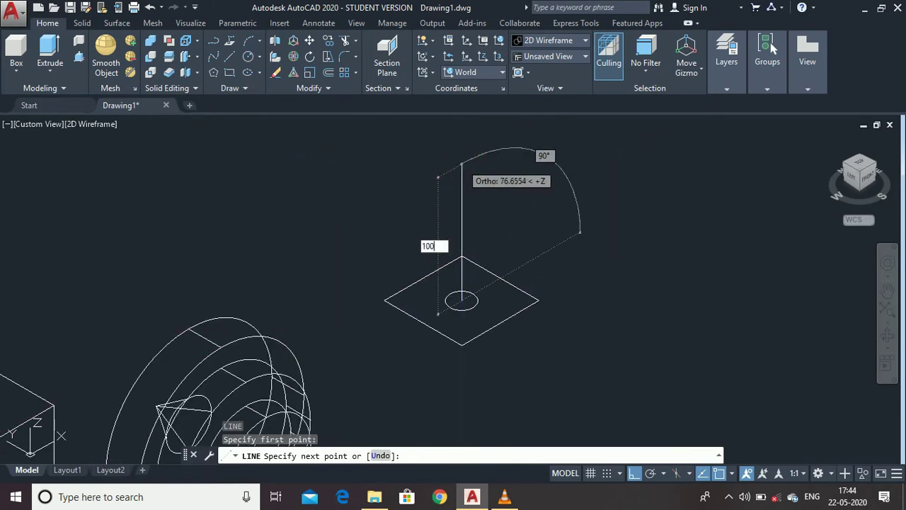
pyautogui.press('Return')
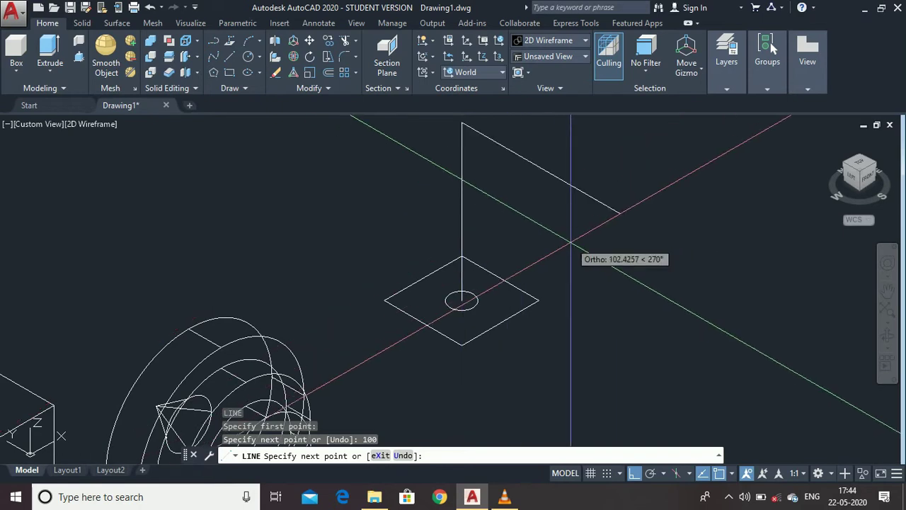
pyautogui.press('Escape')
# Move the circle by its centre to the upper end of the vertical line.
pyautogui.write('m')
pyautogui.press('Return')
pyautogui.scroll(2, 487, 310)
pyautogui.scroll(2, 487, 310)
pyautogui.click(463, 299)
pyautogui.press('Return')
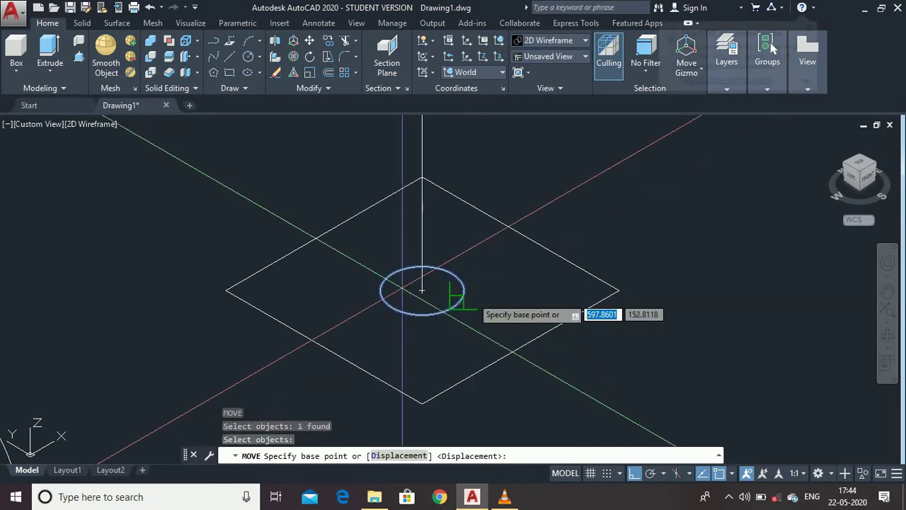
pyautogui.click(422, 289)
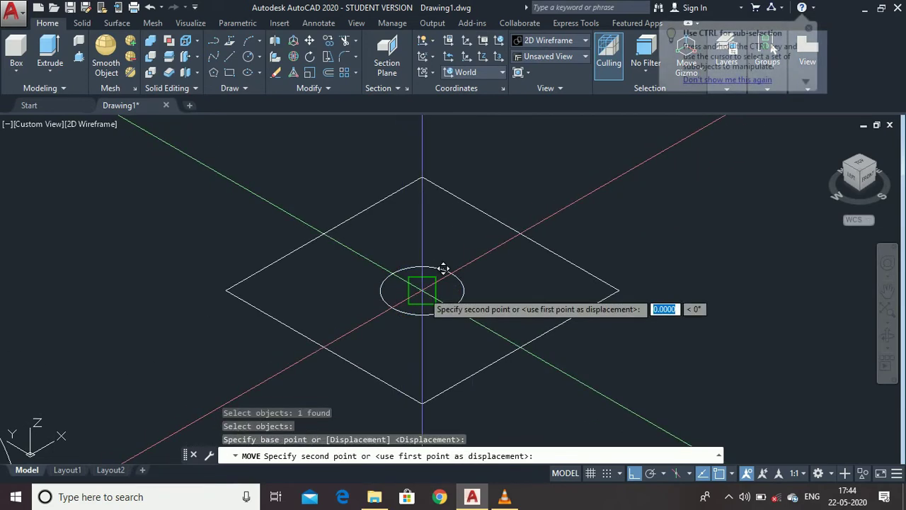
pyautogui.scroll(-5, 443, 269)
pyautogui.scroll(3, 450, 205)
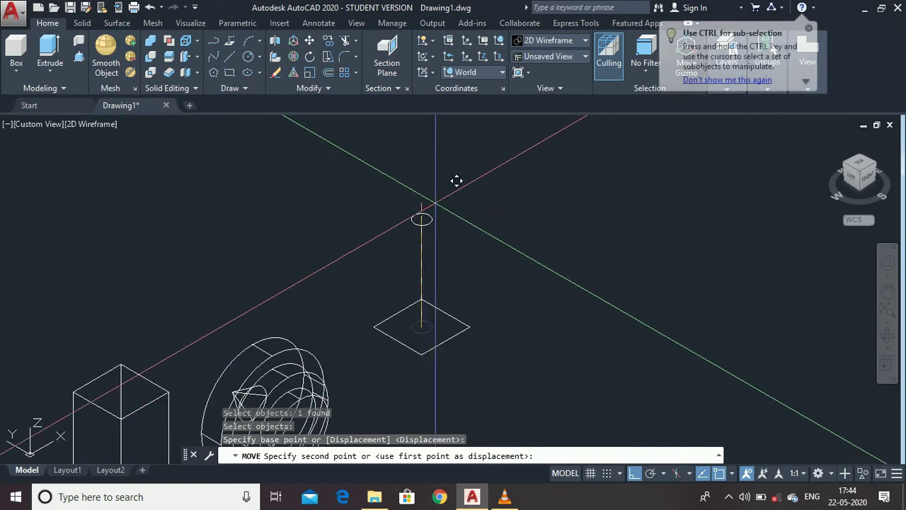
pyautogui.scroll(3, 431, 196)
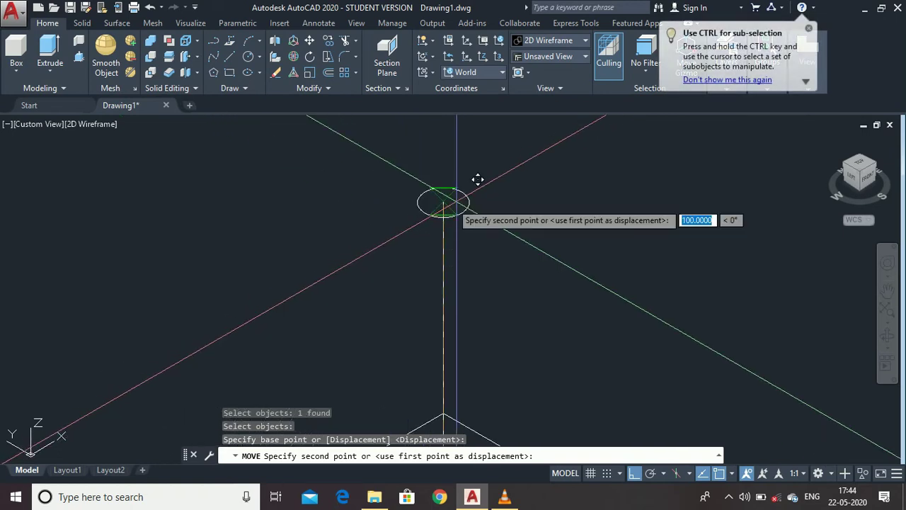
pyautogui.press('Escape')
pyautogui.scroll(-3, 443, 202)
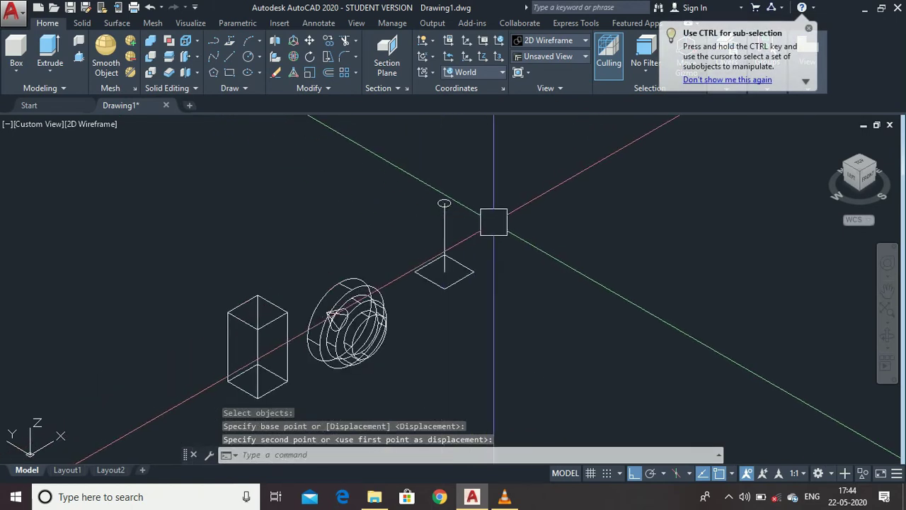
pyautogui.press('Escape')
# Start a loft with the square base and the raised circle as its cross sections, in that order.
pyautogui.write('lo')
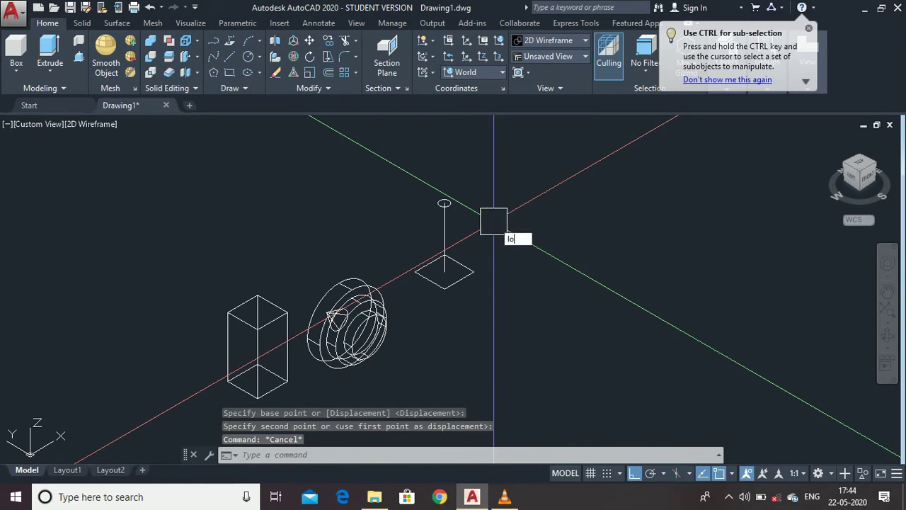
pyautogui.write('ft')
pyautogui.press('Return')
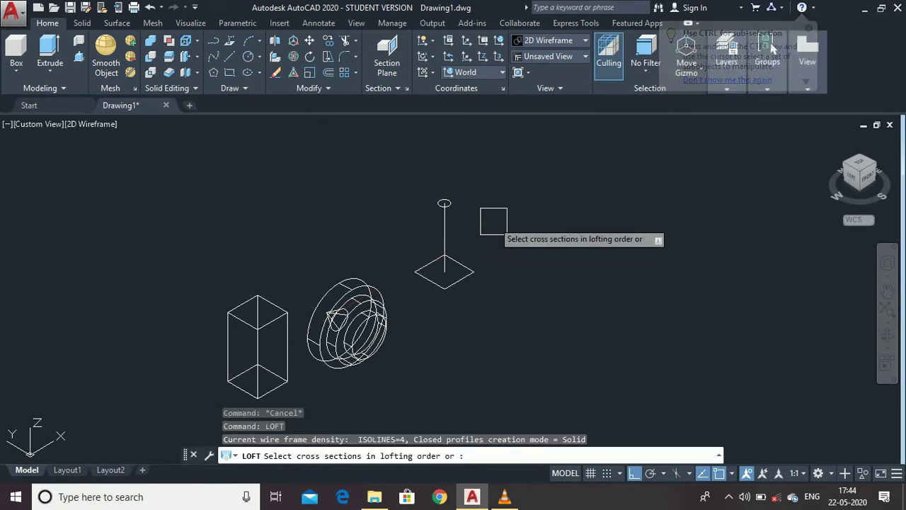
pyautogui.scroll(2, 476, 330)
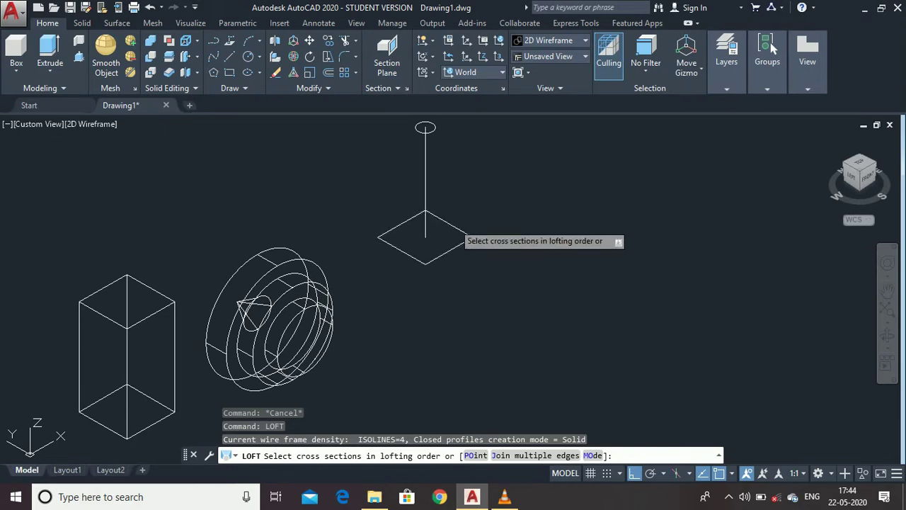
pyautogui.click(453, 223)
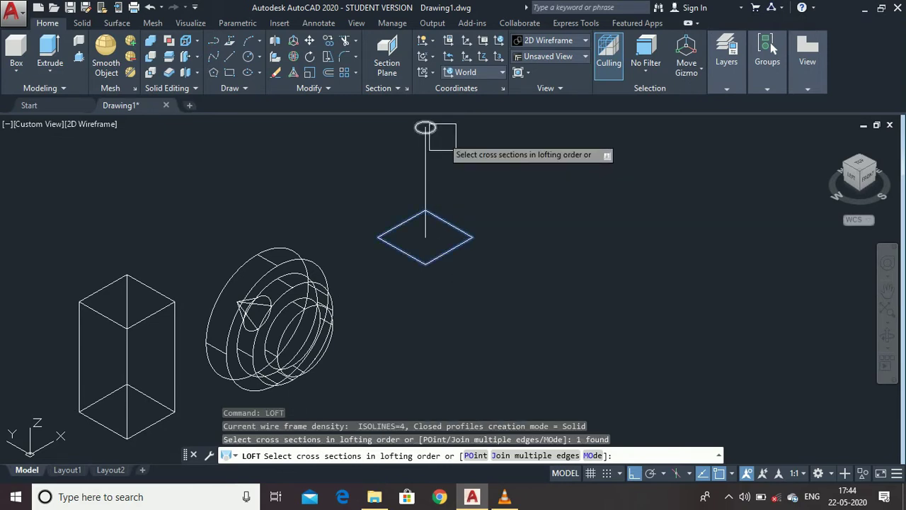
pyautogui.click(435, 132)
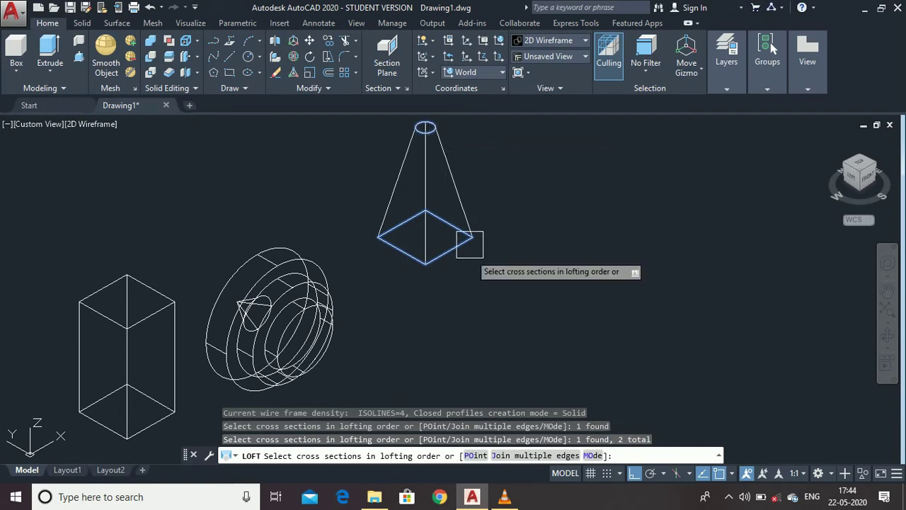
pyautogui.rightClick(519, 204)
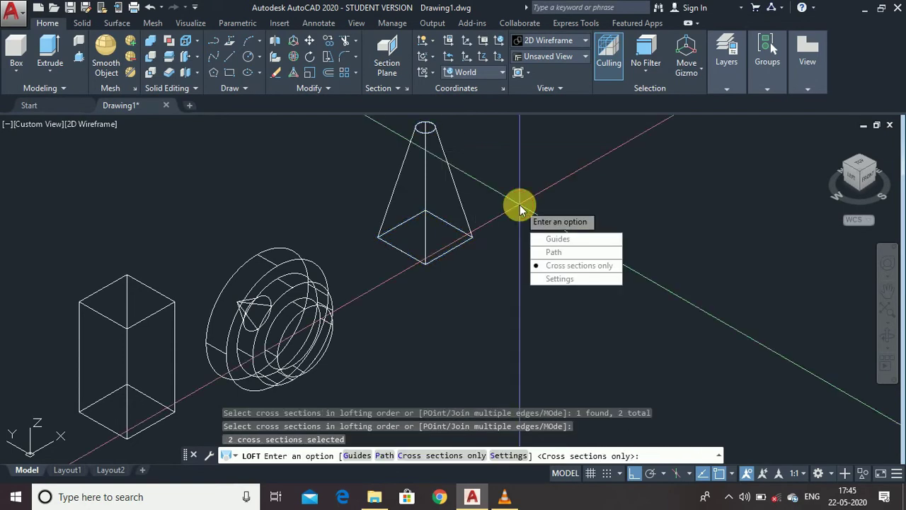
# Complete the loft with the Path option, using the vertical line between the square and the circle as the path.
pyautogui.press('Up')
pyautogui.press('Return')
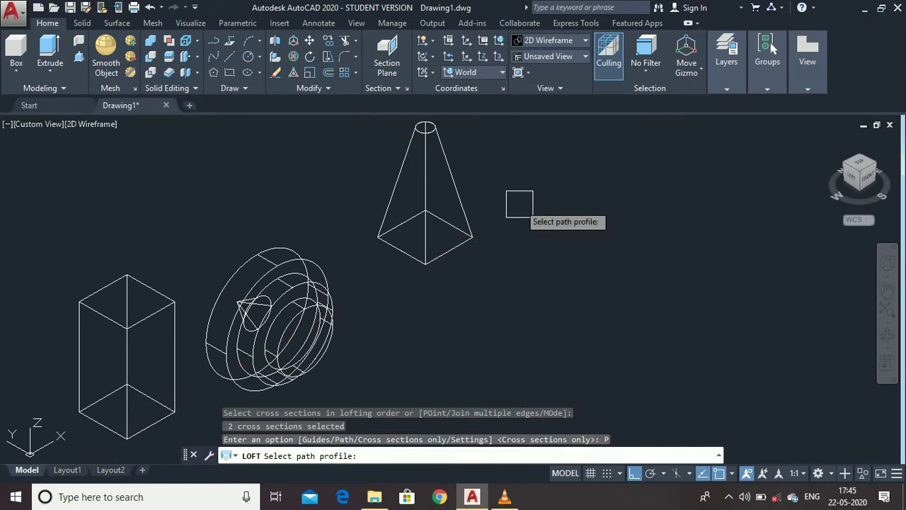
pyautogui.click(874, 168)
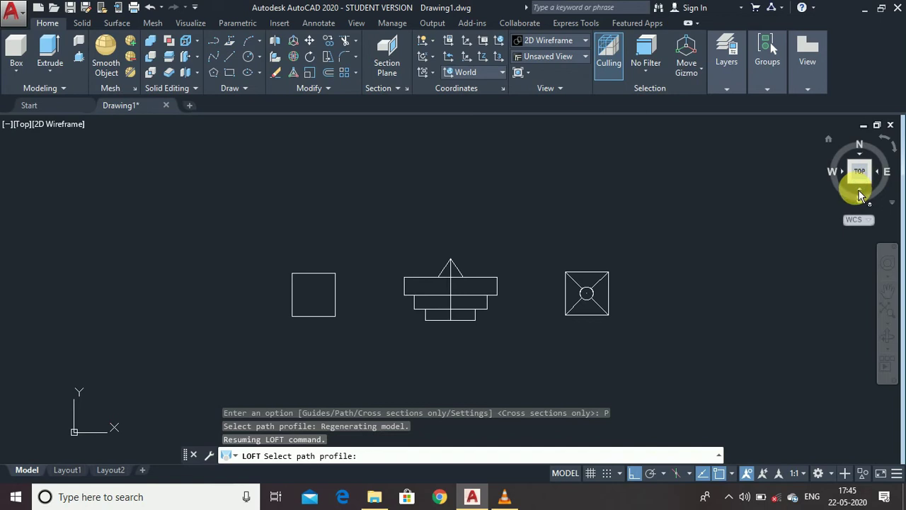
pyautogui.click(863, 190)
pyautogui.scroll(4, 599, 278)
pyautogui.scroll(2, 599, 278)
pyautogui.click(546, 236)
# Display the solids in the Realistic visual style from an isometric view.
pyautogui.click(860, 186)
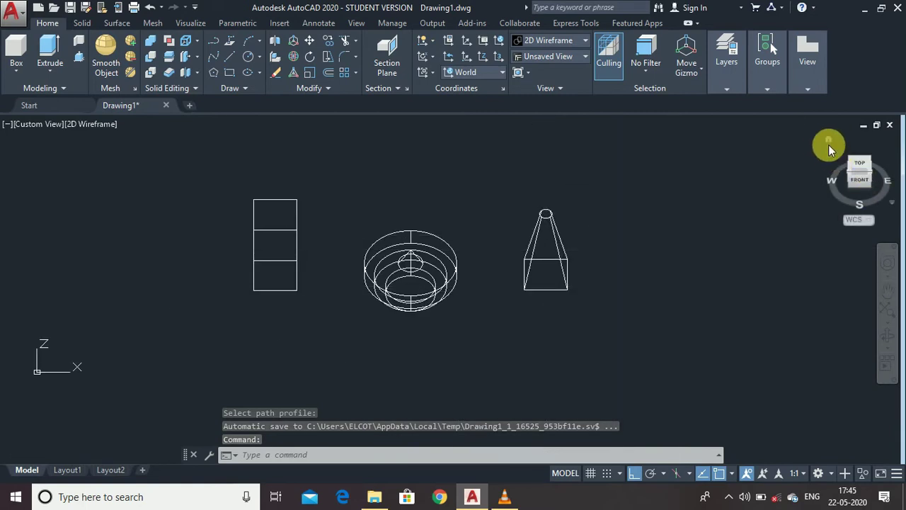
pyautogui.click(828, 139)
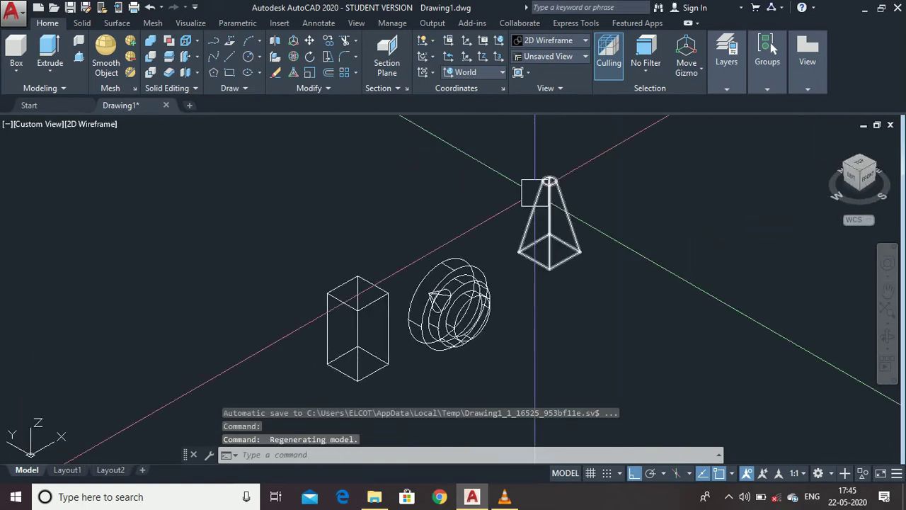
pyautogui.scroll(4, 583, 167)
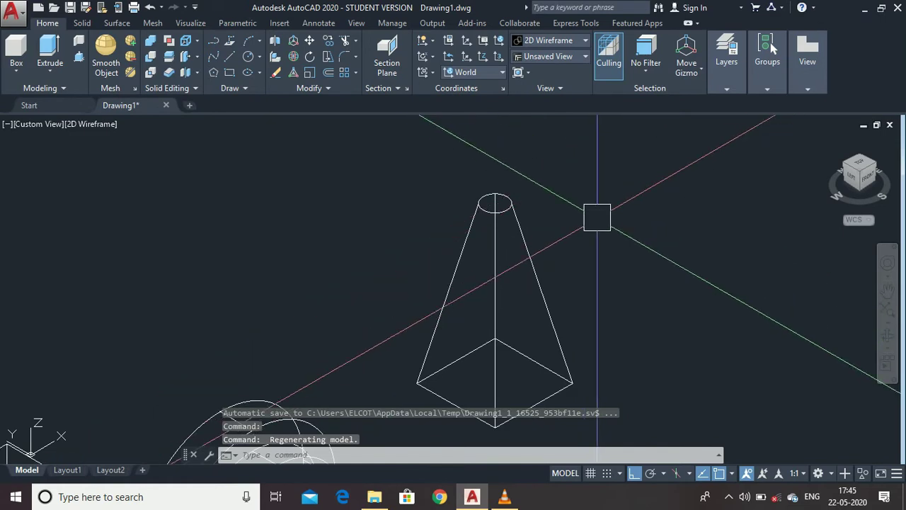
pyautogui.scroll(-3, 587, 202)
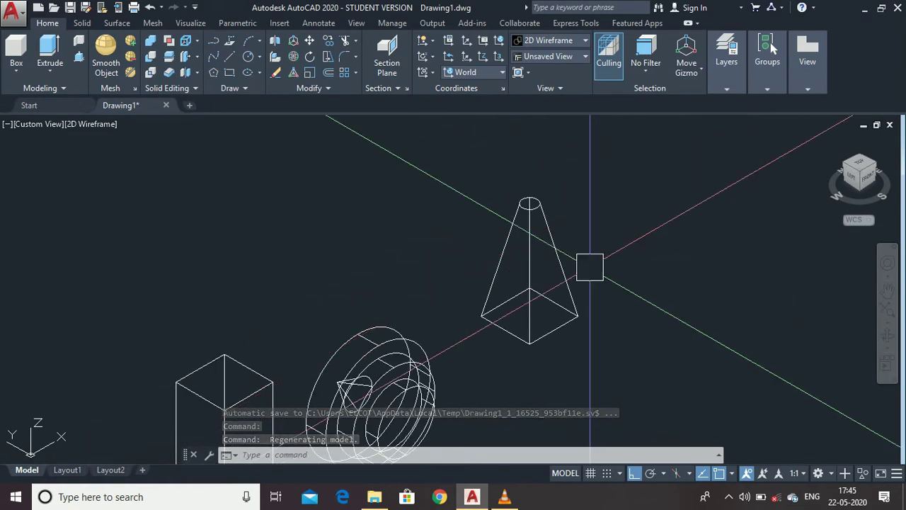
pyautogui.moveTo(507, 195)
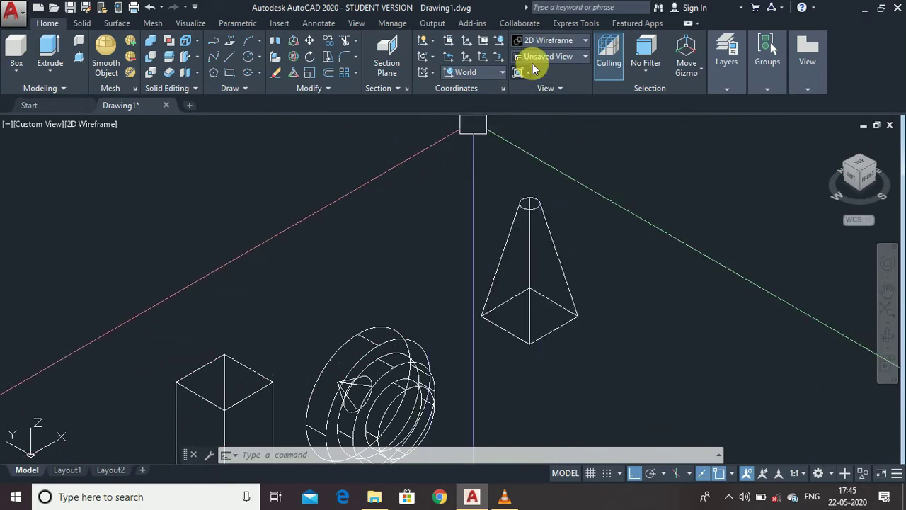
pyautogui.click(553, 41)
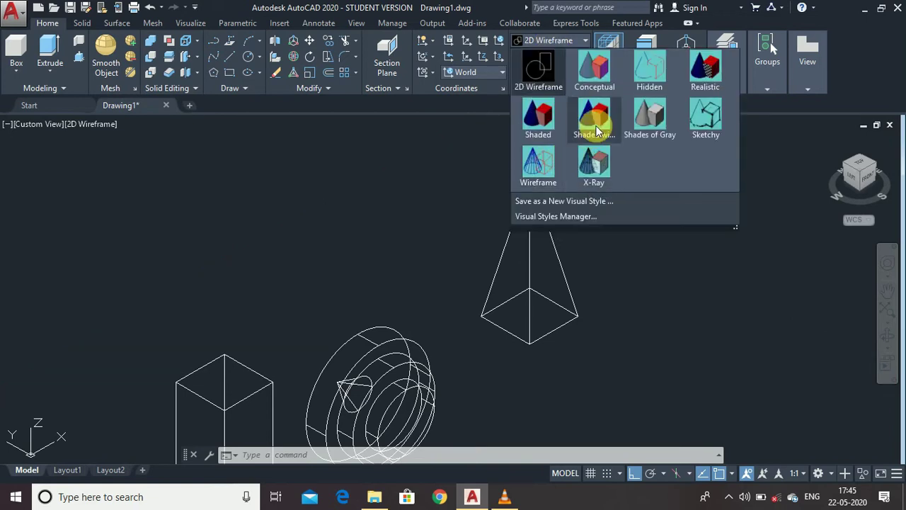
pyautogui.click(714, 85)
pyautogui.click(726, 62)
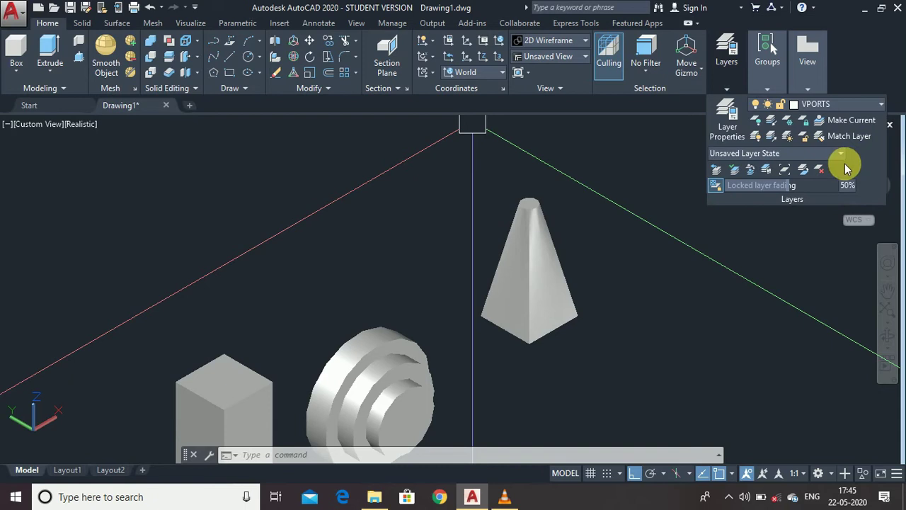
pyautogui.click(874, 300)
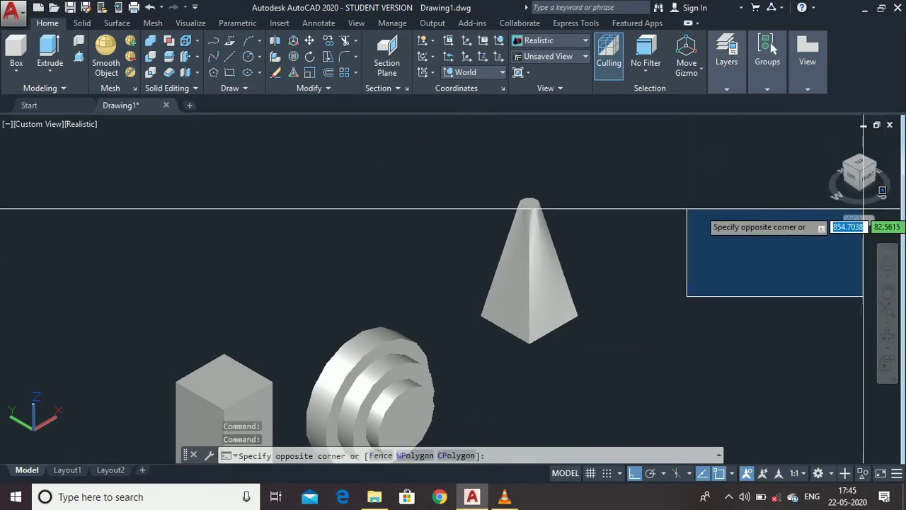
pyautogui.click(739, 247)
# Examine the shaded solids from the northwest isometric, southwest isometric and top views.
pyautogui.click(849, 169)
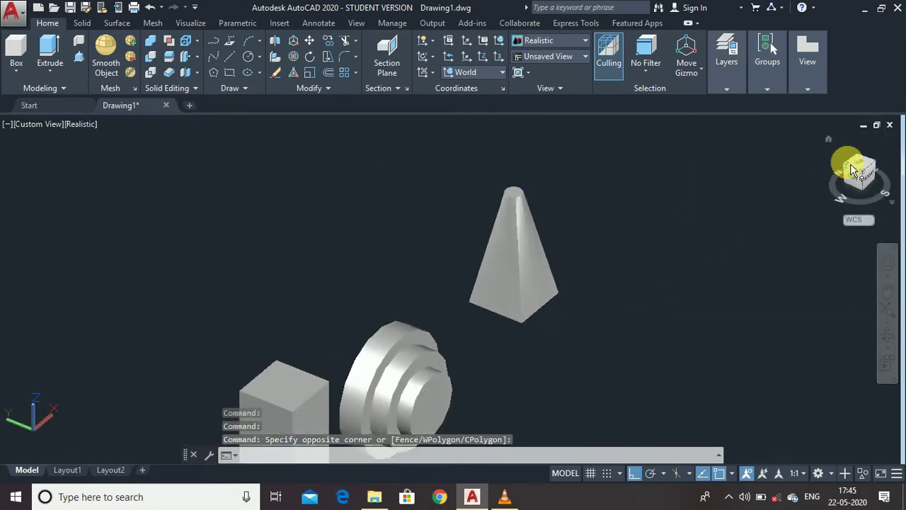
pyautogui.scroll(6, 366, 182)
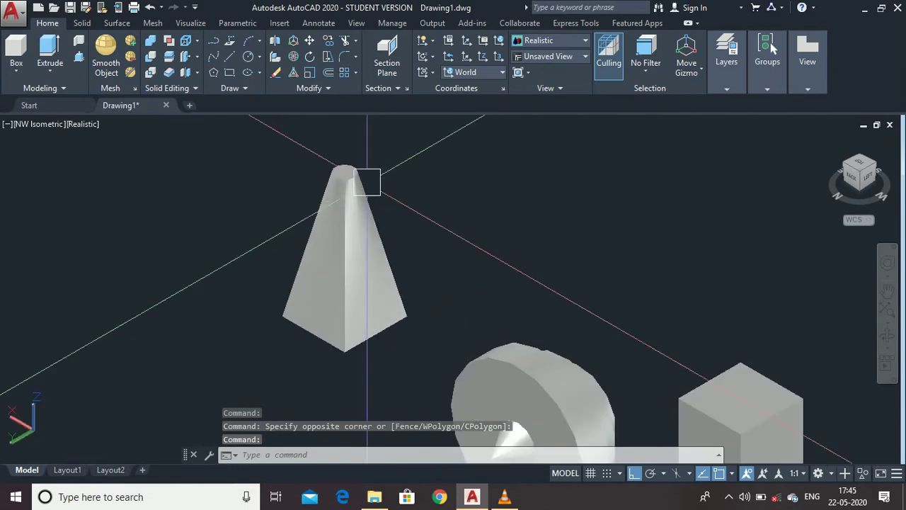
pyautogui.click(865, 164)
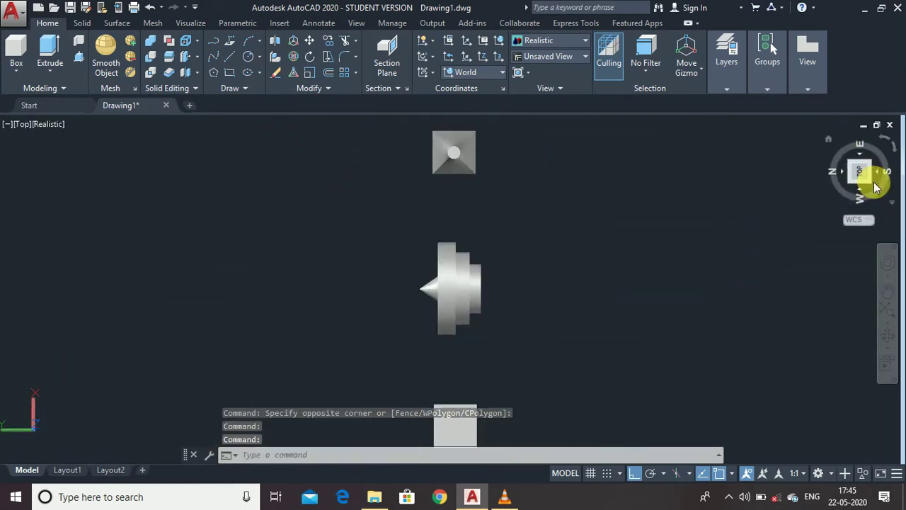
pyautogui.click(876, 189)
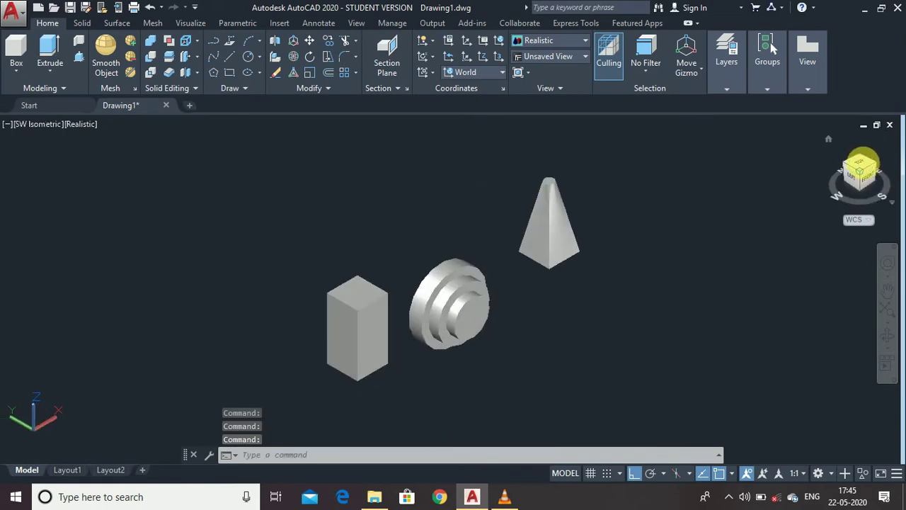
pyautogui.click(861, 164)
pyautogui.scroll(3, 722, 319)
pyautogui.scroll(-3, 722, 319)
pyautogui.scroll(3, 774, 196)
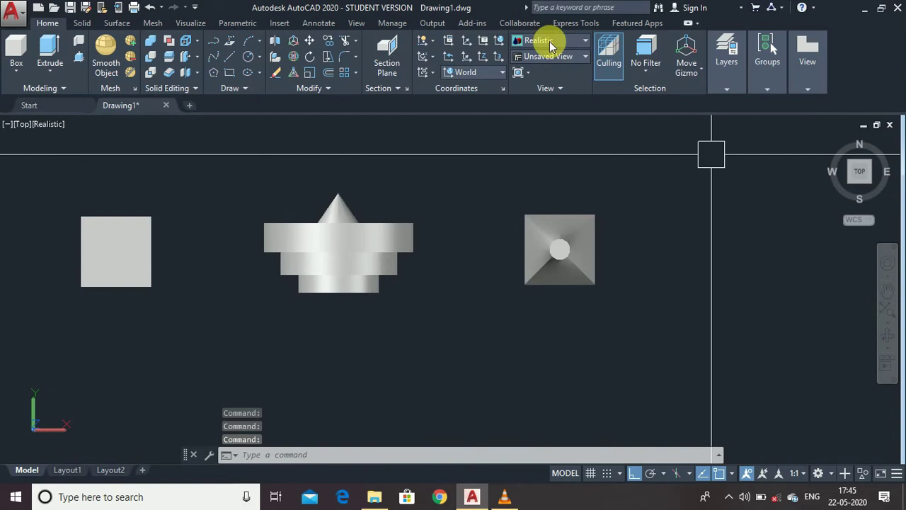
# Return the display to the 2D Wireframe visual style.
pyautogui.click(567, 39)
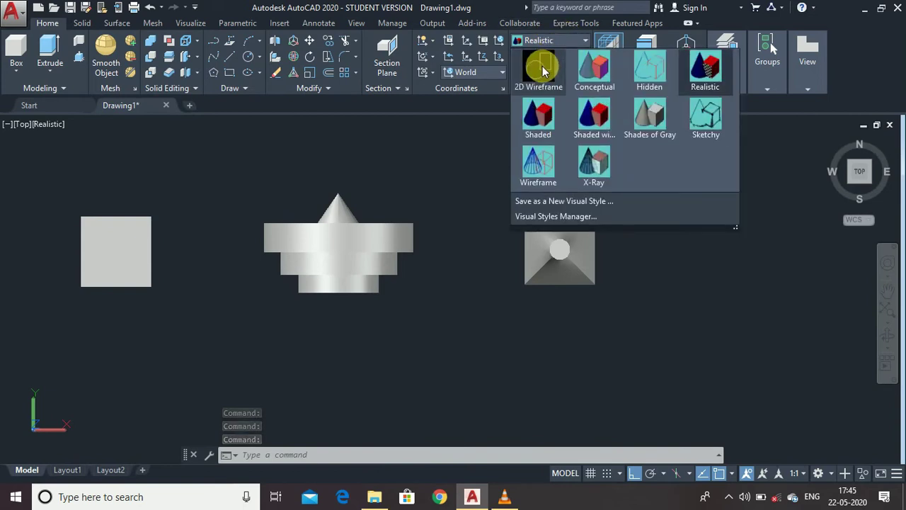
pyautogui.click(543, 61)
pyautogui.scroll(-4, 488, 231)
pyautogui.scroll(2, 602, 249)
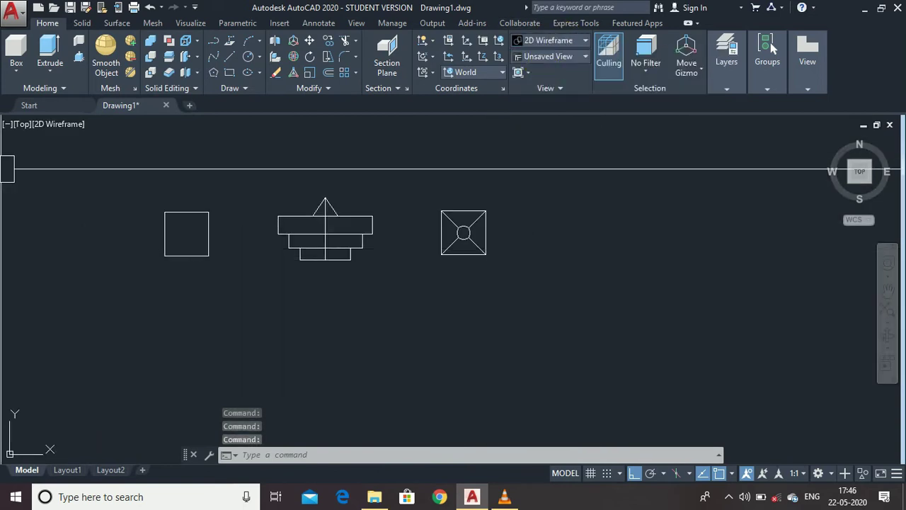
pyautogui.click(51, 71)
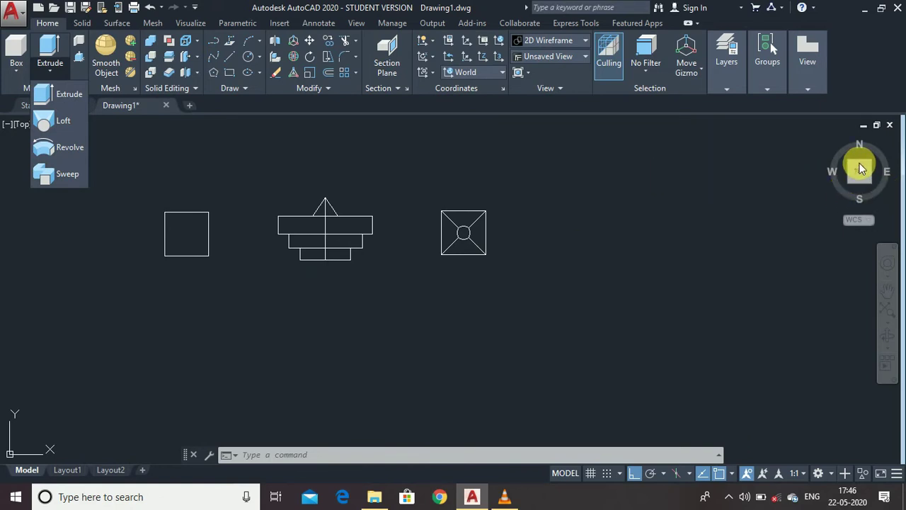
pyautogui.click(809, 183)
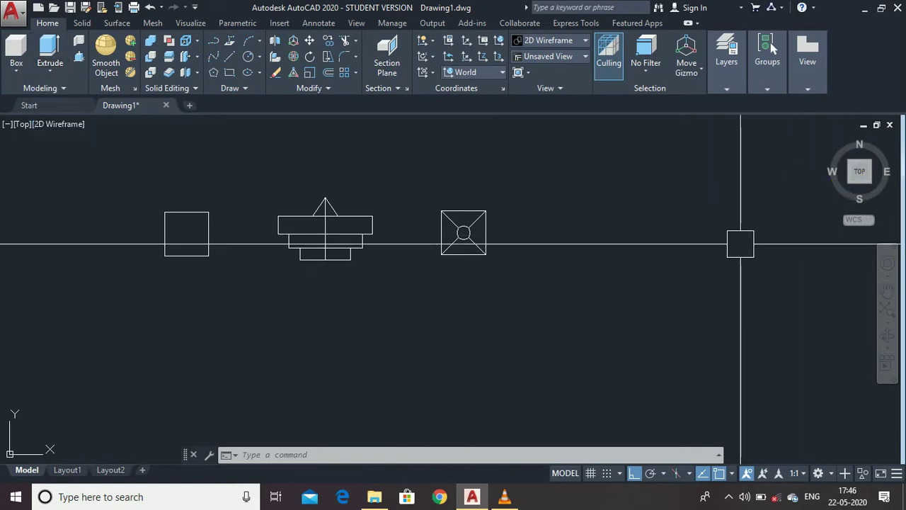
# In an isometric view, draw a circle of diameter 20 in the empty area to the east of the lofted solid.
pyautogui.click(830, 137)
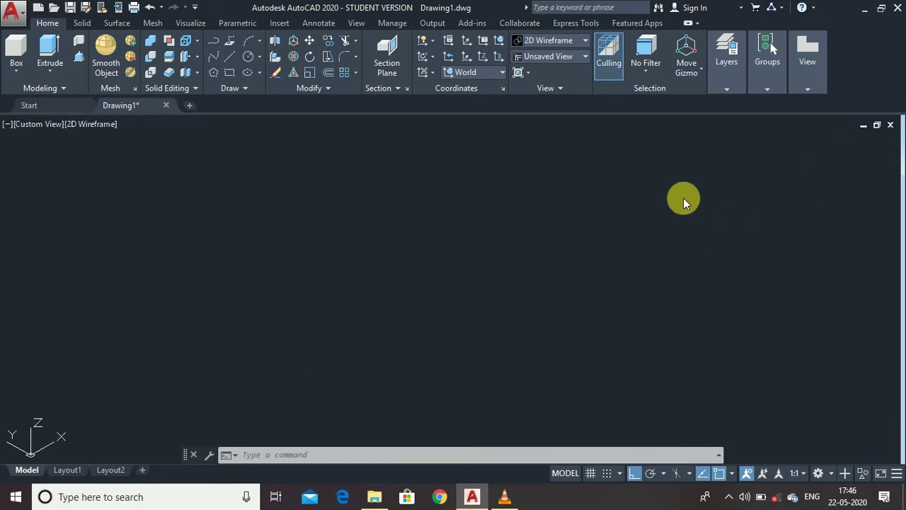
pyautogui.scroll(-3, 686, 187)
pyautogui.scroll(2, 685, 187)
pyautogui.scroll(1, 597, 340)
pyautogui.scroll(3, 589, 348)
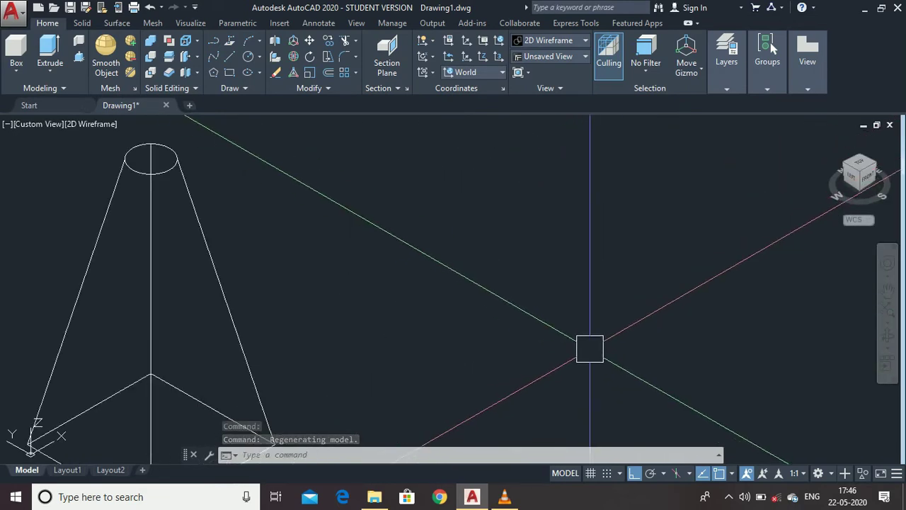
pyautogui.scroll(-3, 609, 308)
pyautogui.scroll(2, 629, 230)
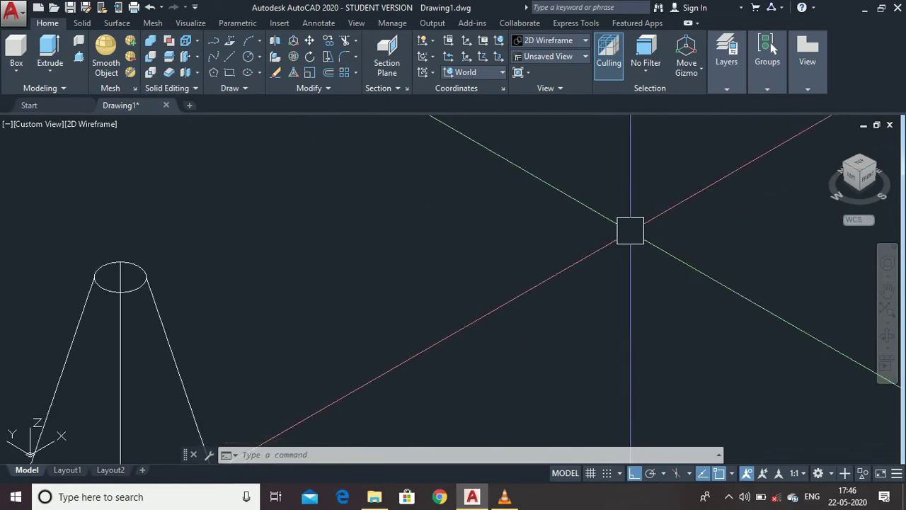
pyautogui.press('Return')
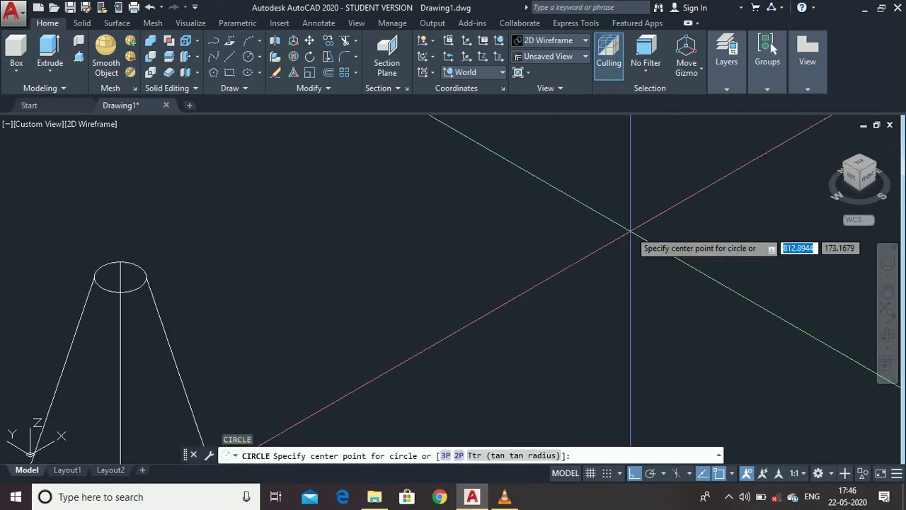
pyautogui.click(514, 317)
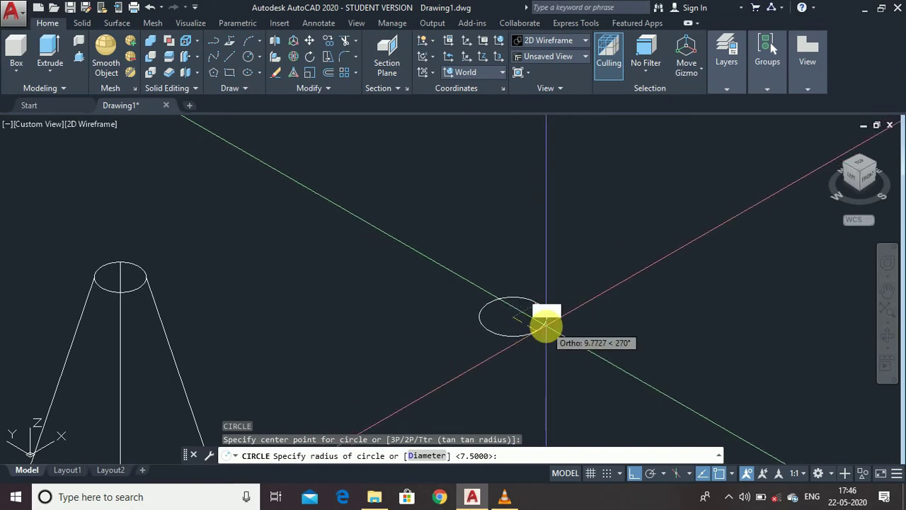
pyautogui.write('d')
pyautogui.press('Return')
pyautogui.write('2')
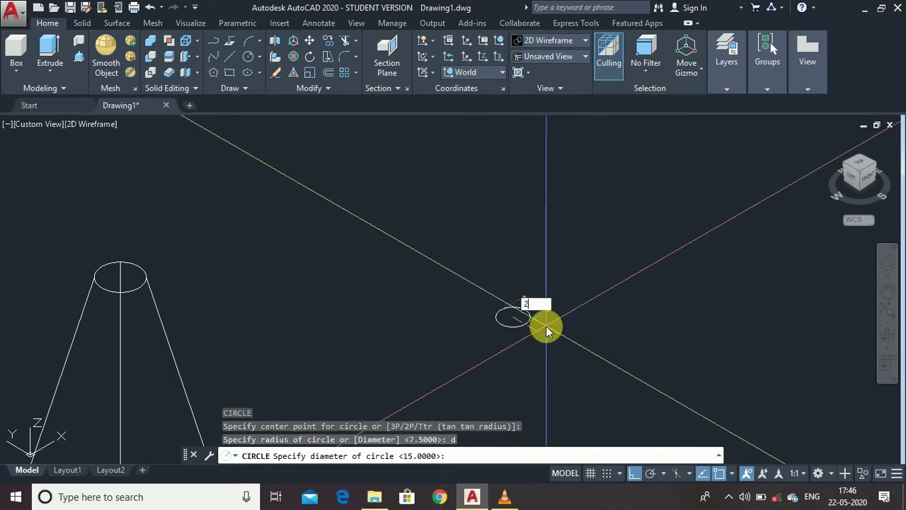
pyautogui.write('0')
pyautogui.press('Return')
pyautogui.scroll(-4, 546, 325)
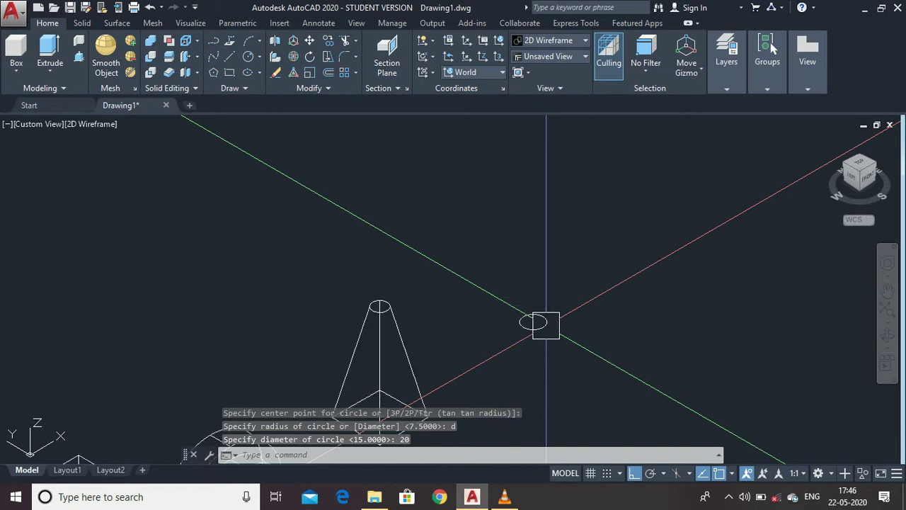
# Draw a line path from the circle's centre, about 120 up along the Z axis, then continuing in the positive X direction.
pyautogui.write('l')
pyautogui.press('Return')
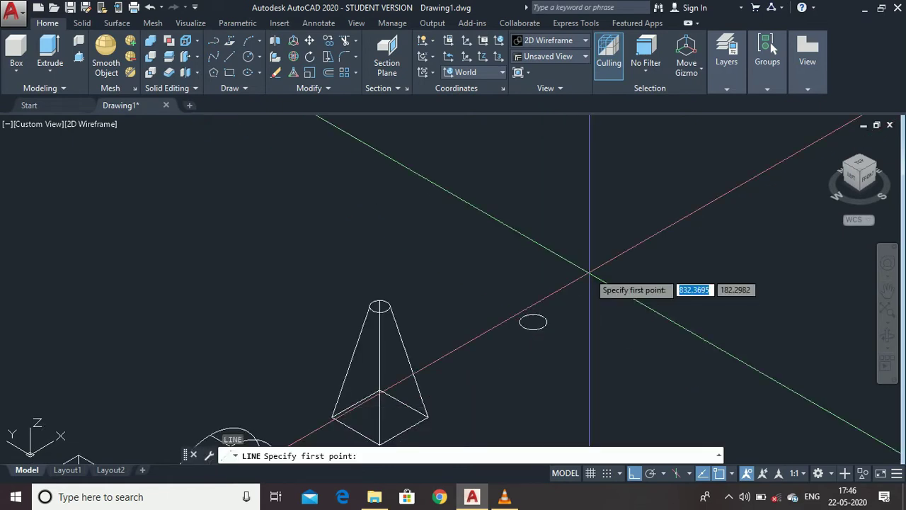
pyautogui.scroll(3, 537, 329)
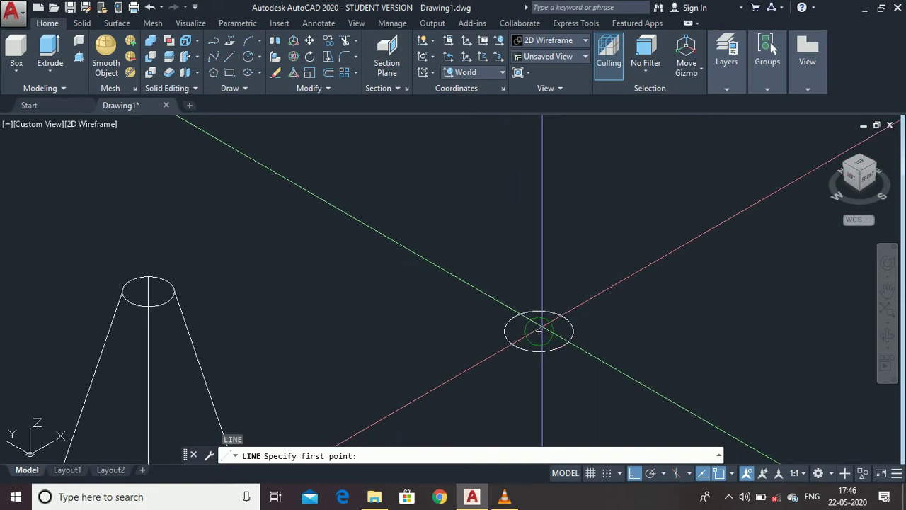
pyautogui.click(538, 330)
pyautogui.scroll(-3, 538, 330)
pyautogui.scroll(3, 538, 319)
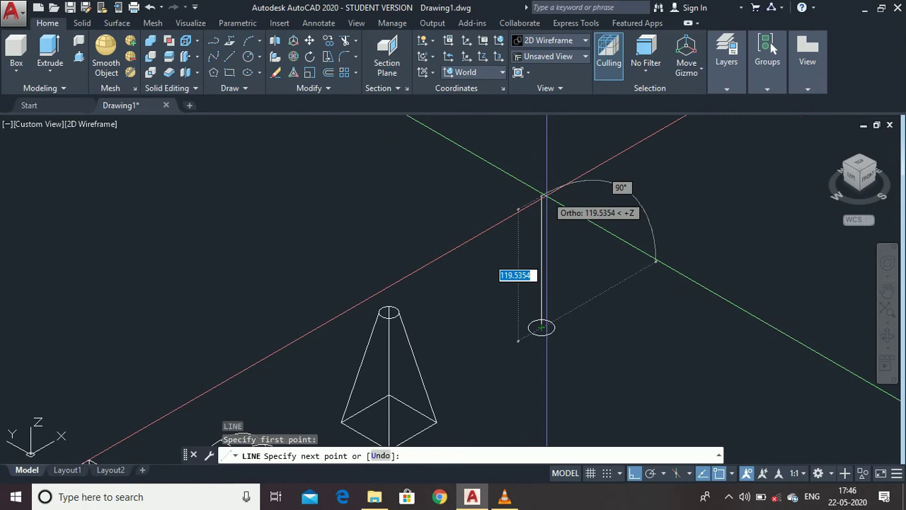
pyautogui.click(543, 194)
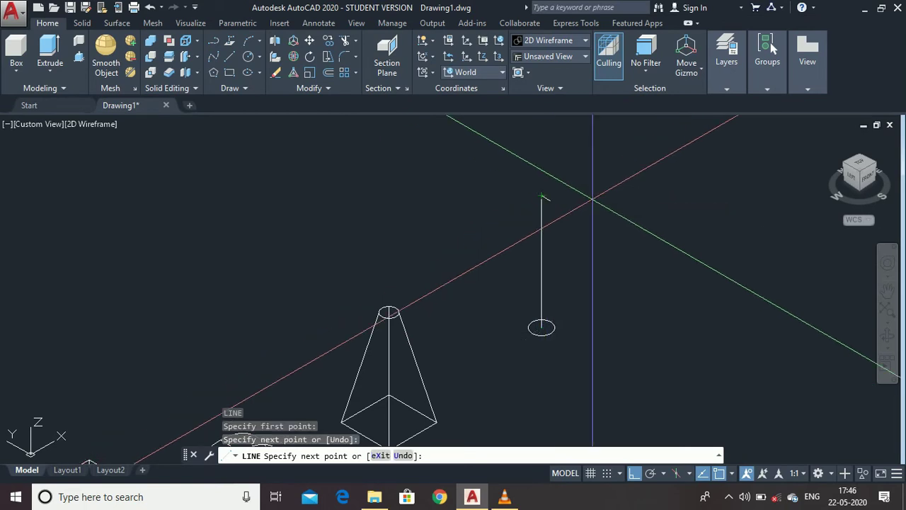
pyautogui.scroll(-3, 649, 174)
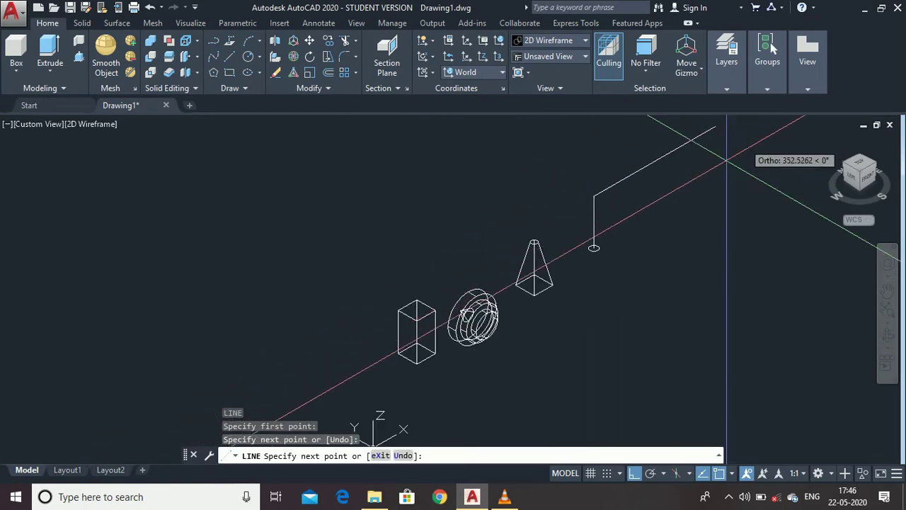
pyautogui.click(696, 139)
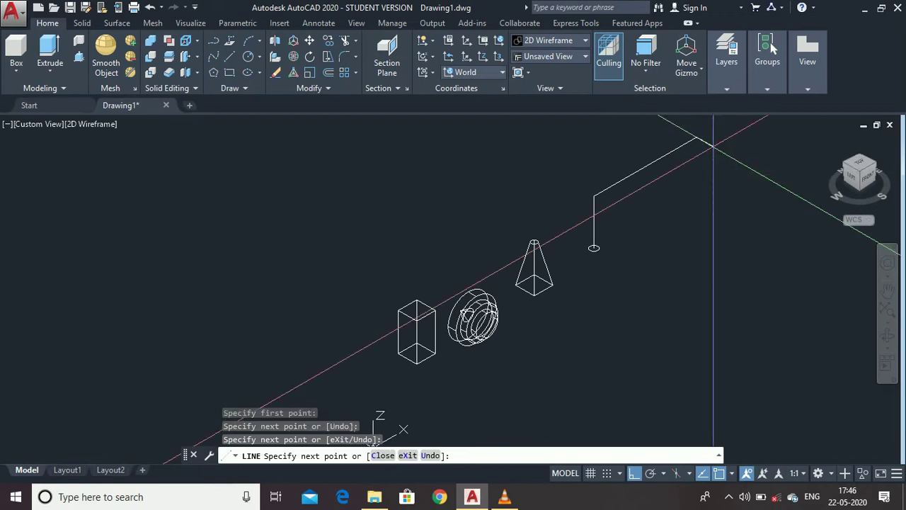
pyautogui.press('Escape')
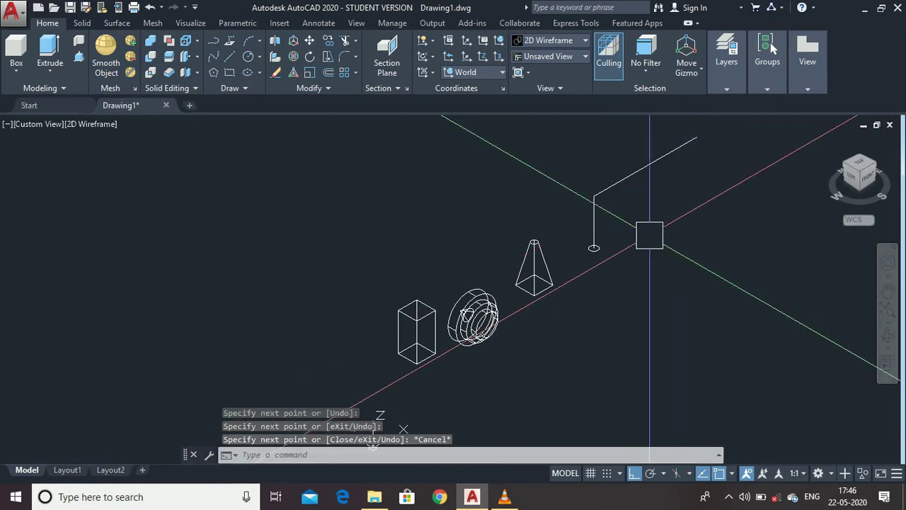
# Sweep the diameter 20 circle along the bent line path to make a solid rod.
pyautogui.scroll(2, 649, 235)
pyautogui.scroll(-3, 712, 166)
pyautogui.scroll(4, 672, 260)
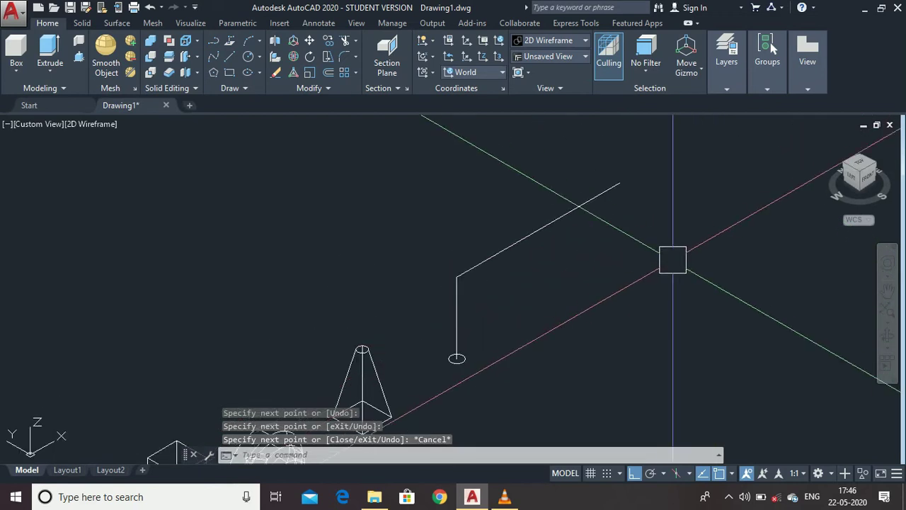
pyautogui.scroll(2, 444, 375)
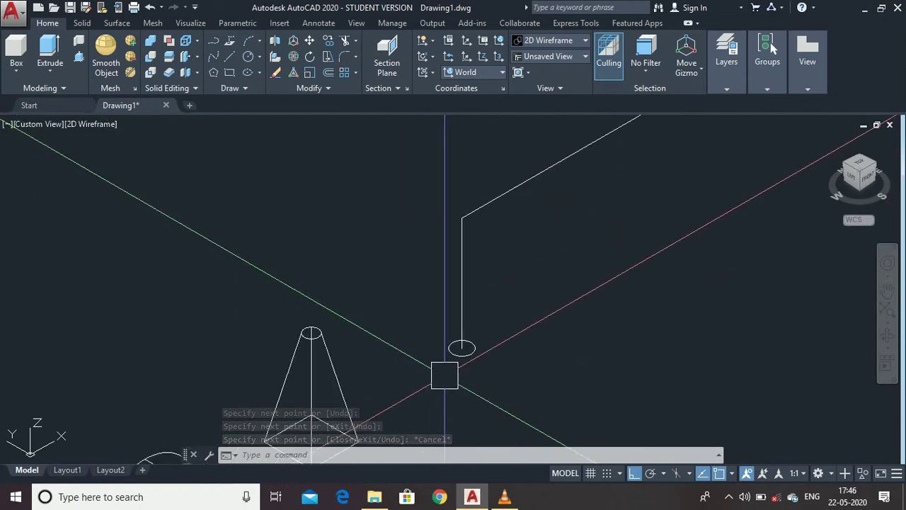
pyautogui.write('SWEEP')
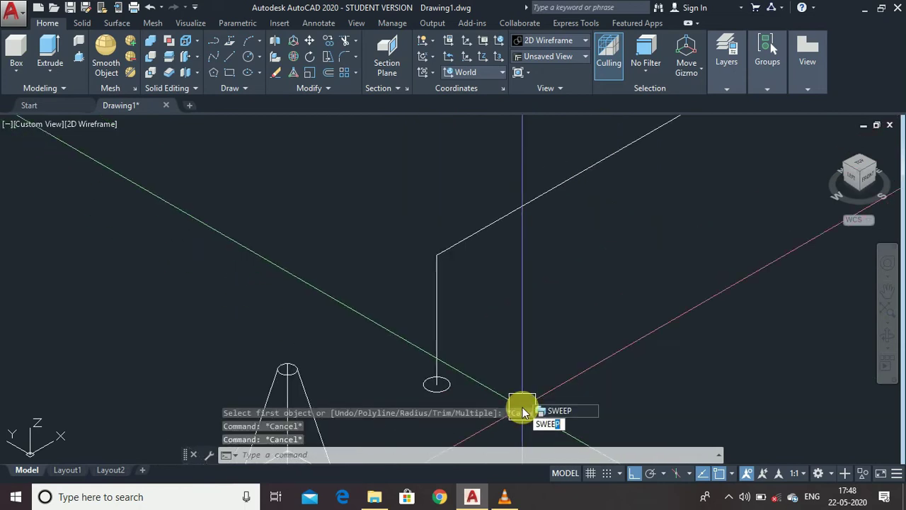
pyautogui.press('Return')
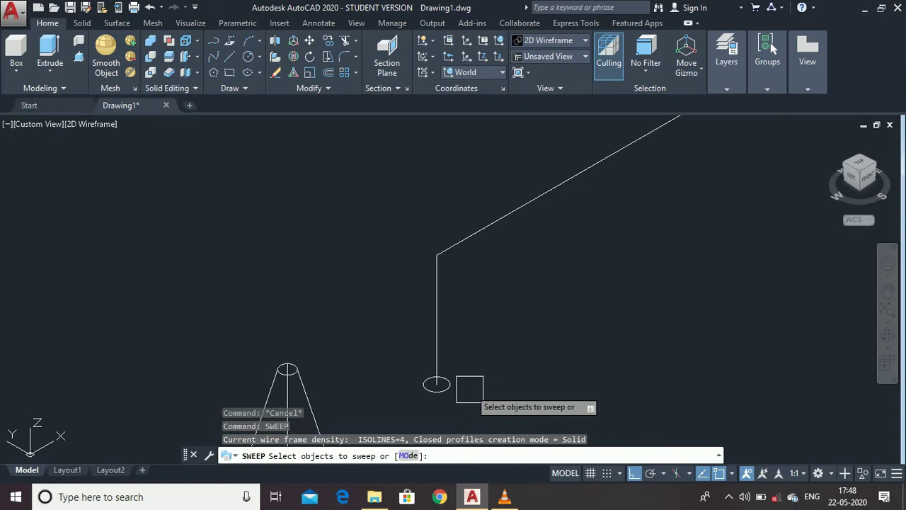
pyautogui.click(460, 388)
pyautogui.press('Return')
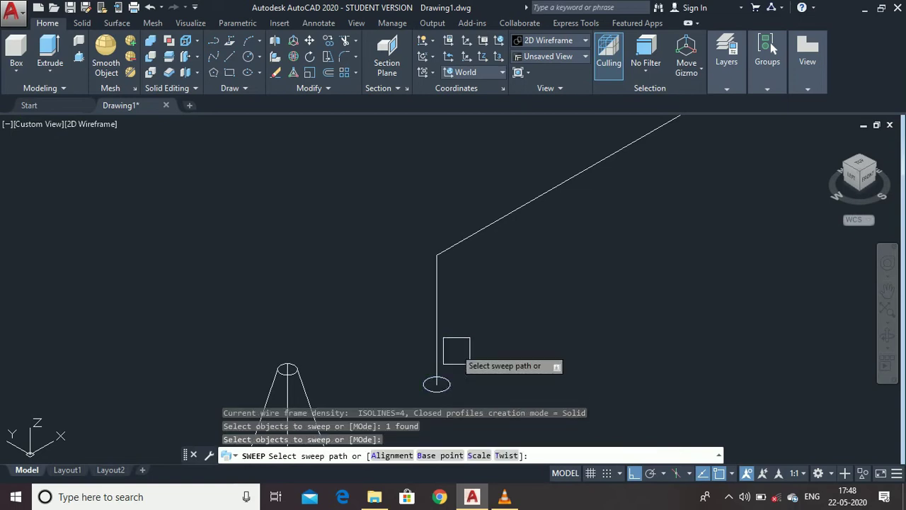
pyautogui.click(446, 325)
pyautogui.scroll(-2, 446, 325)
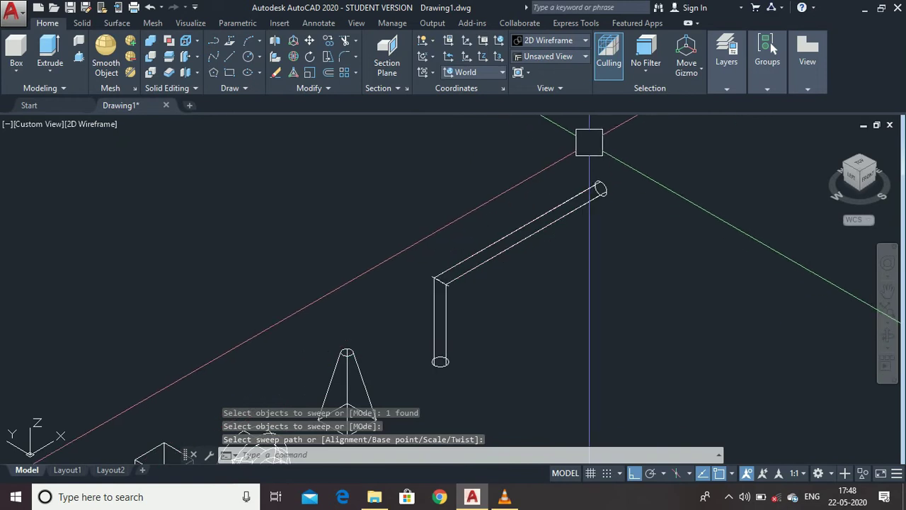
# Display the solids in the Realistic visual style and view them from the northwest isometric direction.
pyautogui.click(588, 40)
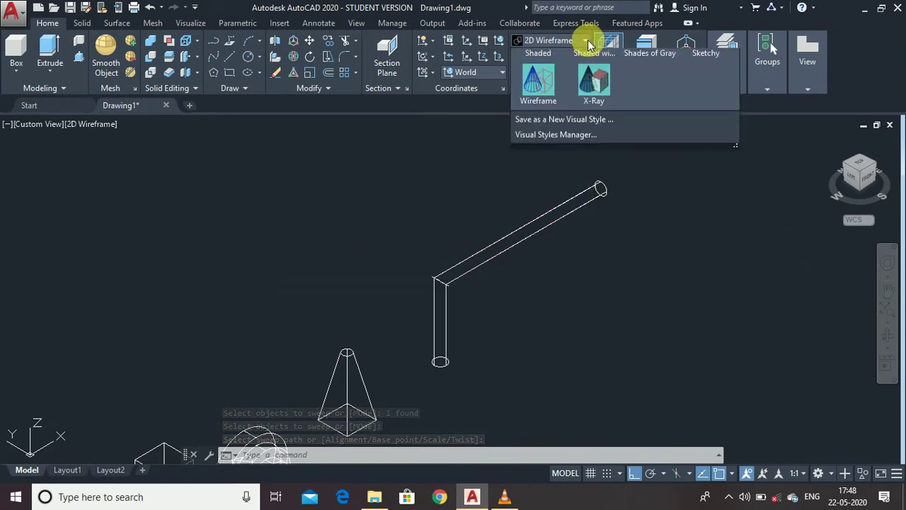
pyautogui.click(707, 75)
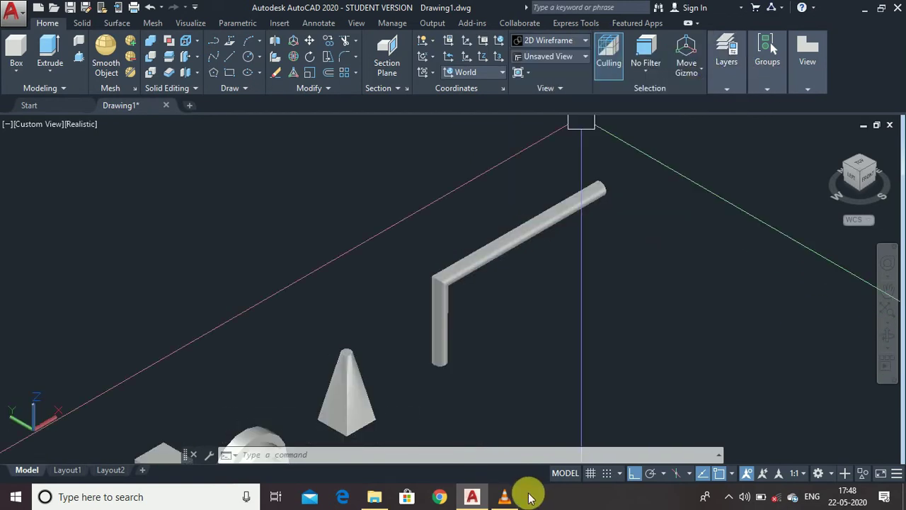
pyautogui.click(850, 164)
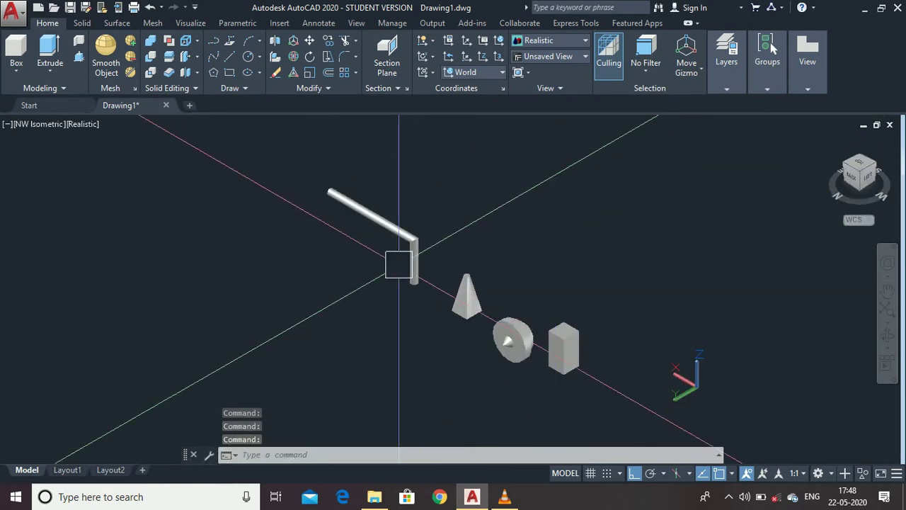
pyautogui.scroll(2, 410, 269)
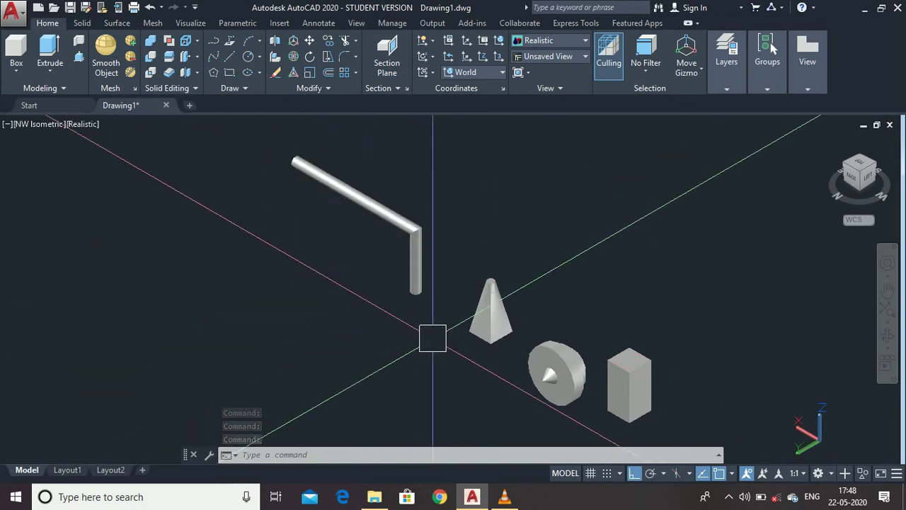
pyautogui.scroll(-3, 432, 338)
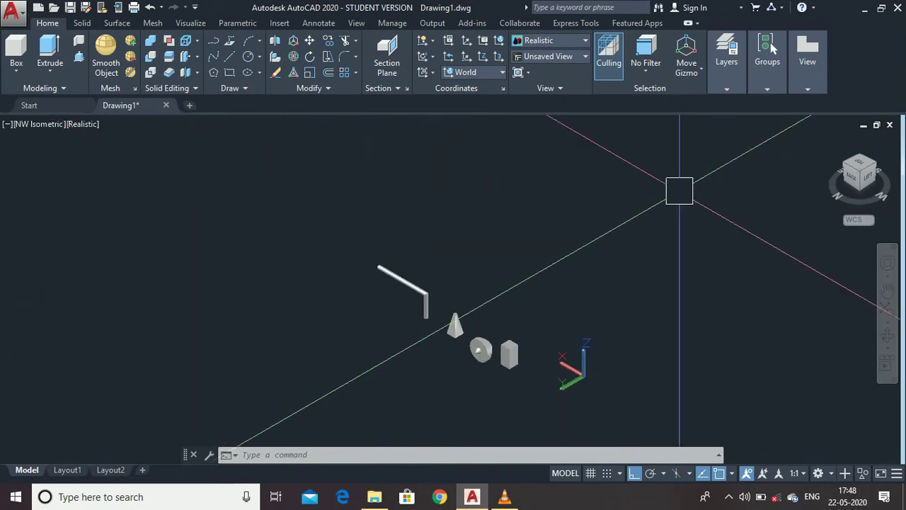
# Return to the home view of the solids and switch to the top view.
pyautogui.click(871, 164)
pyautogui.click(860, 170)
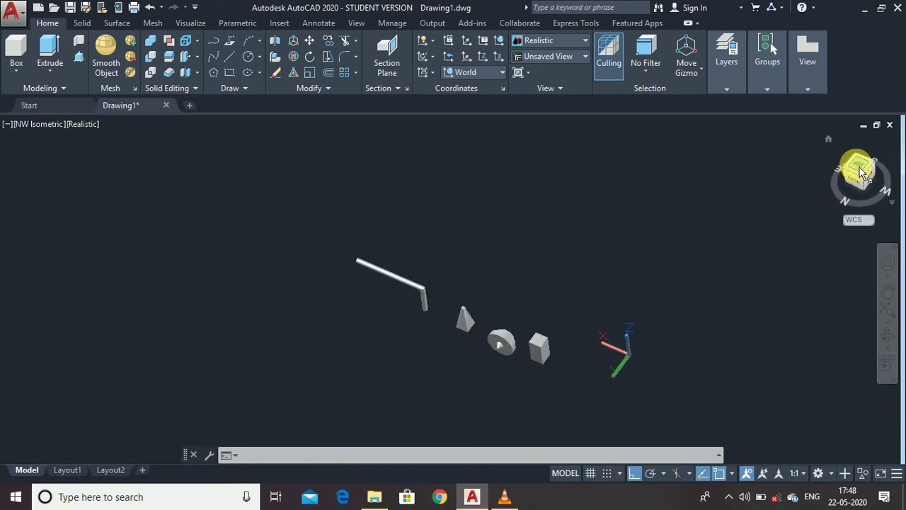
pyautogui.click(829, 140)
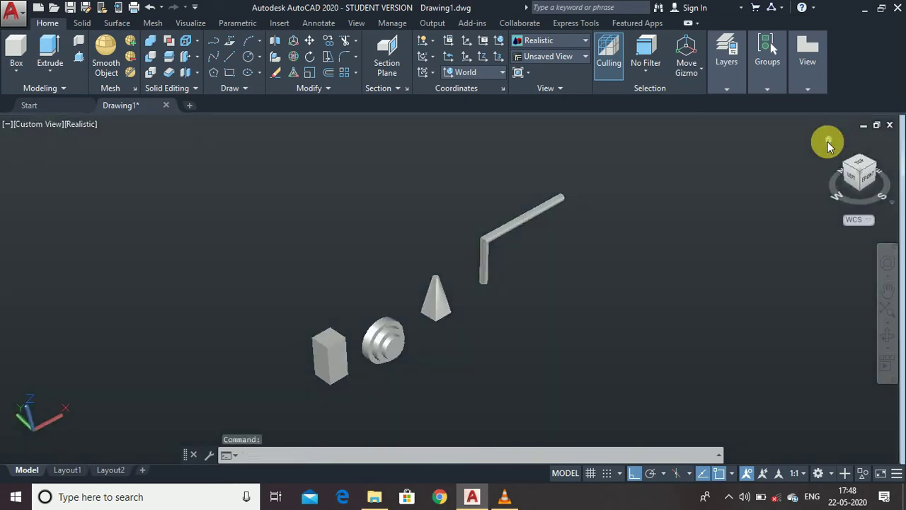
pyautogui.click(865, 167)
pyautogui.rightClick(862, 173)
pyautogui.click(782, 206)
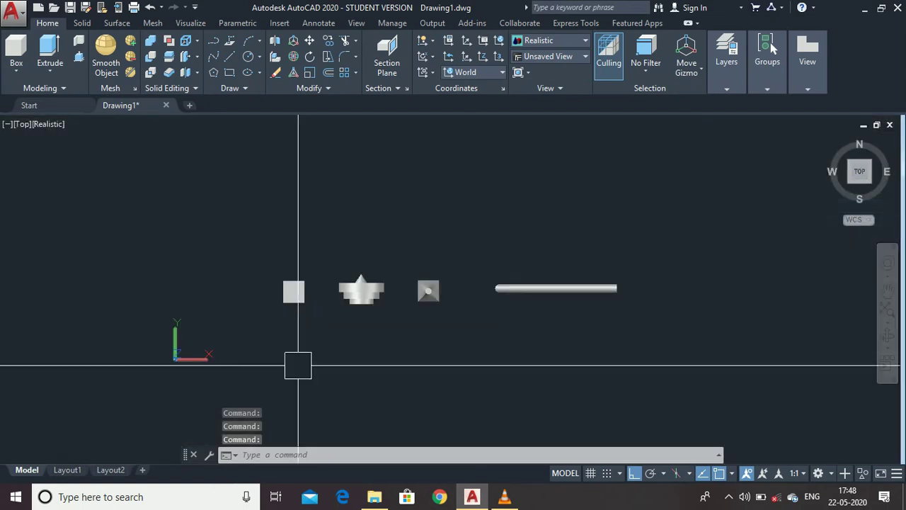
# Examine the extruded, revolved, lofted and swept solids one after another from the top.
pyautogui.scroll(2, 309, 308)
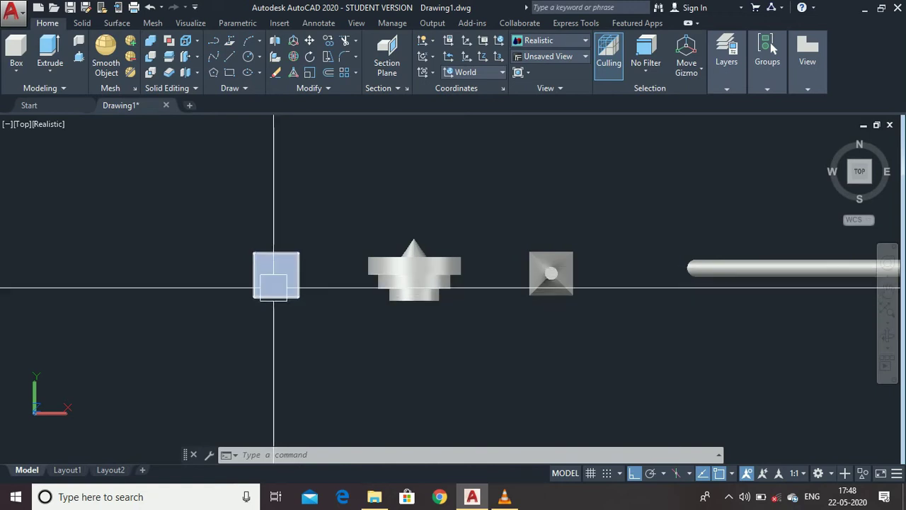
pyautogui.moveTo(272, 278)
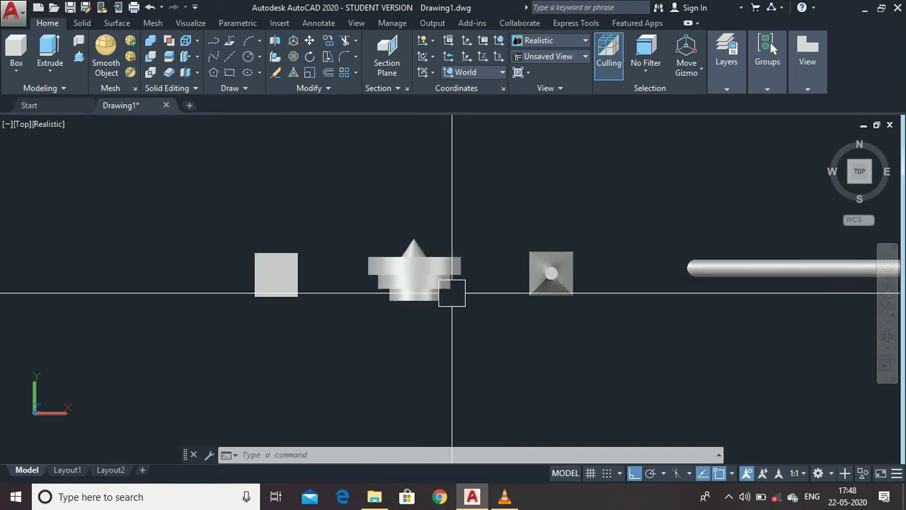
pyautogui.moveTo(446, 273)
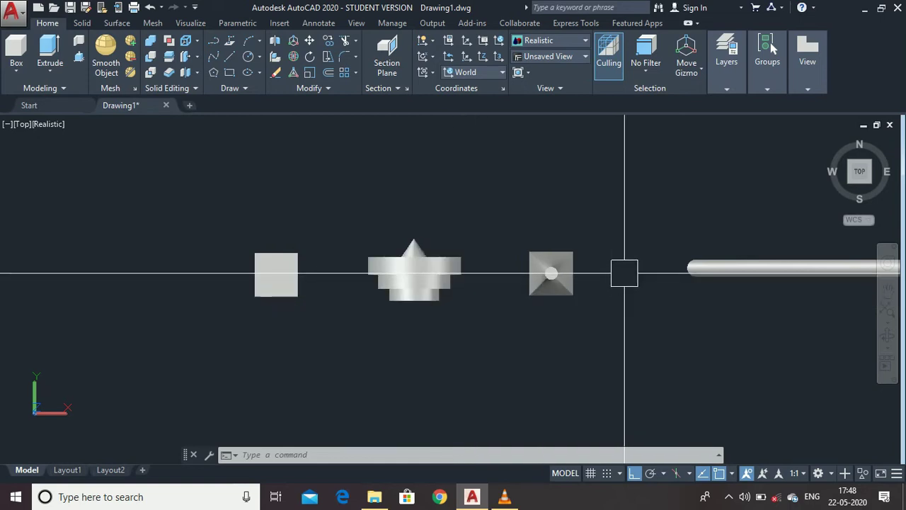
pyautogui.scroll(3, 624, 273)
pyautogui.scroll(2, 521, 277)
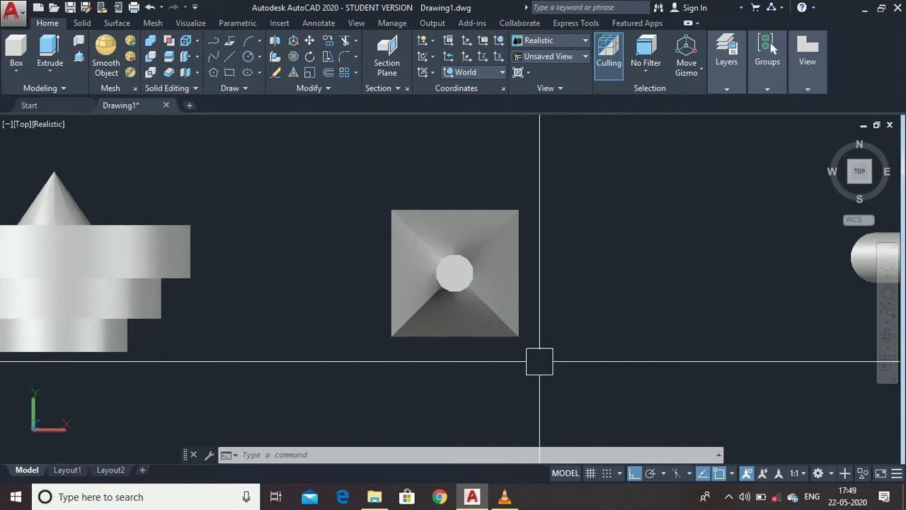
pyautogui.scroll(-5, 540, 361)
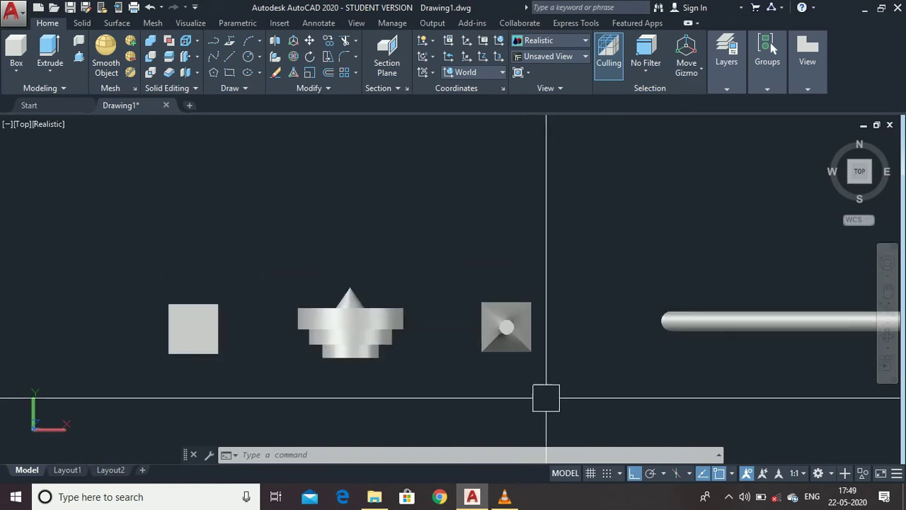
pyautogui.scroll(2, 588, 312)
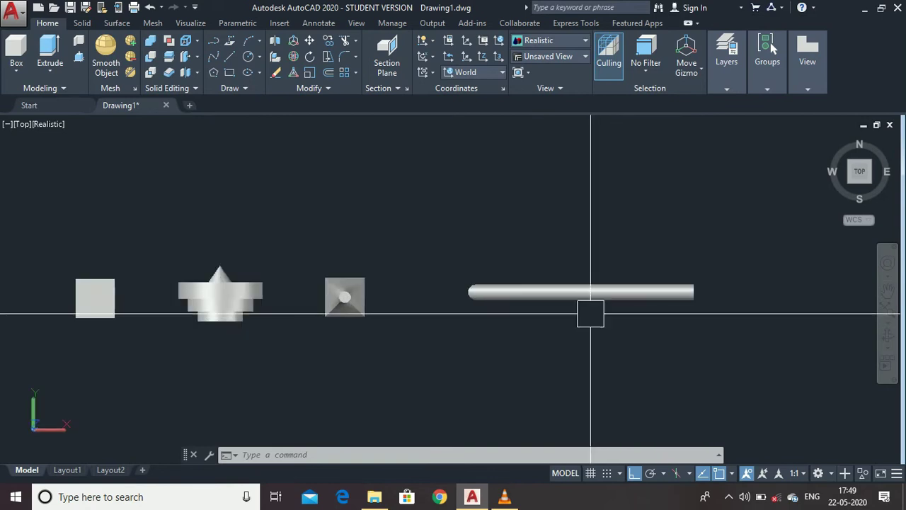
pyautogui.scroll(2, 585, 298)
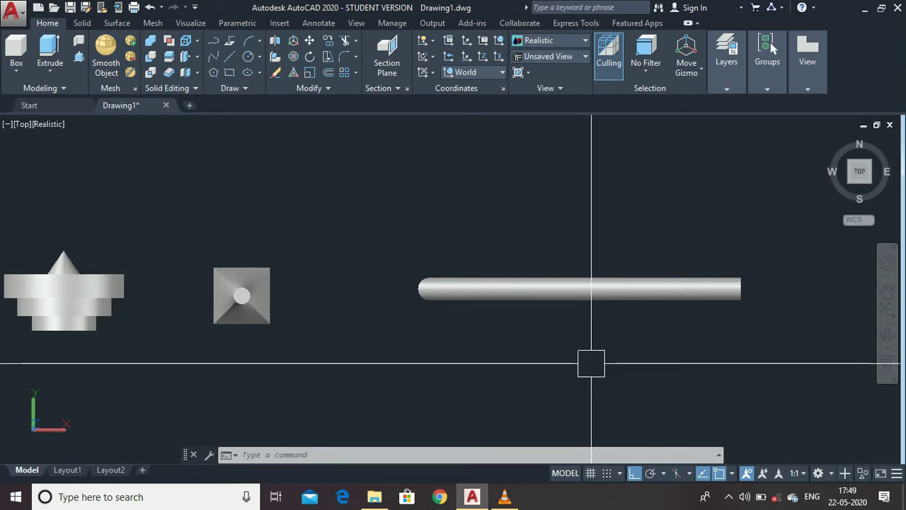
pyautogui.scroll(-3, 590, 364)
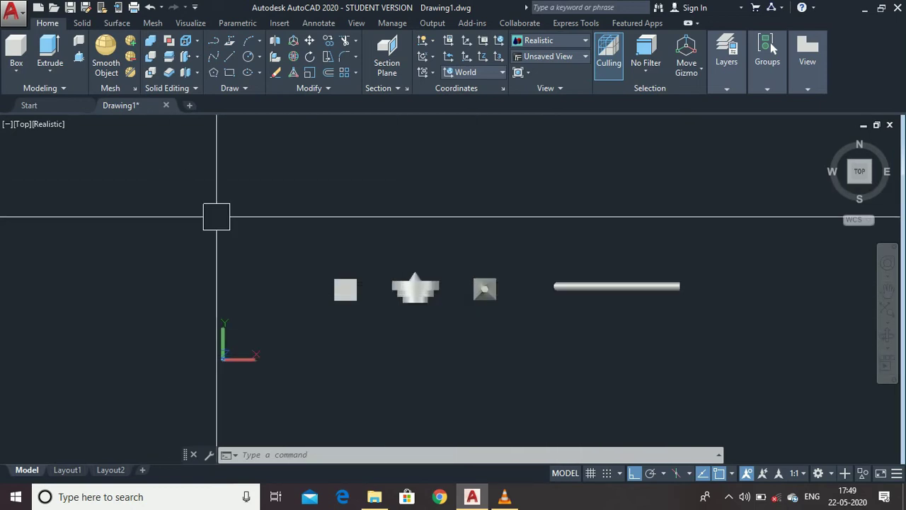
# Switch to the southwest isometric view and look through the available solid primitives, from Box to Torus.
pyautogui.click(845, 180)
pyautogui.click(853, 186)
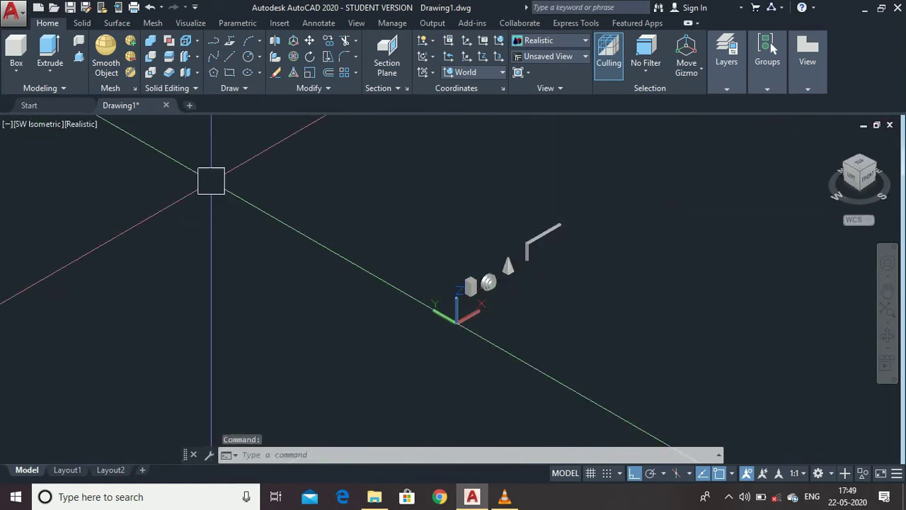
pyautogui.click(23, 69)
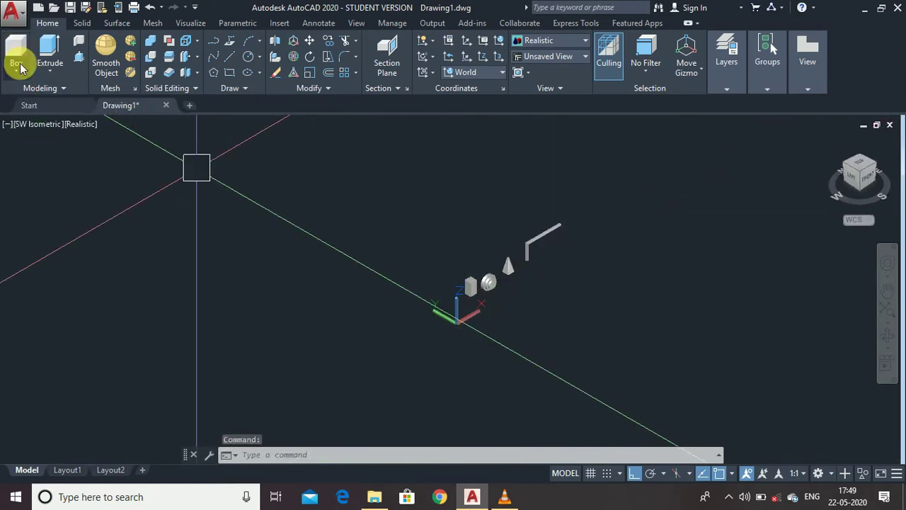
pyautogui.click(21, 67)
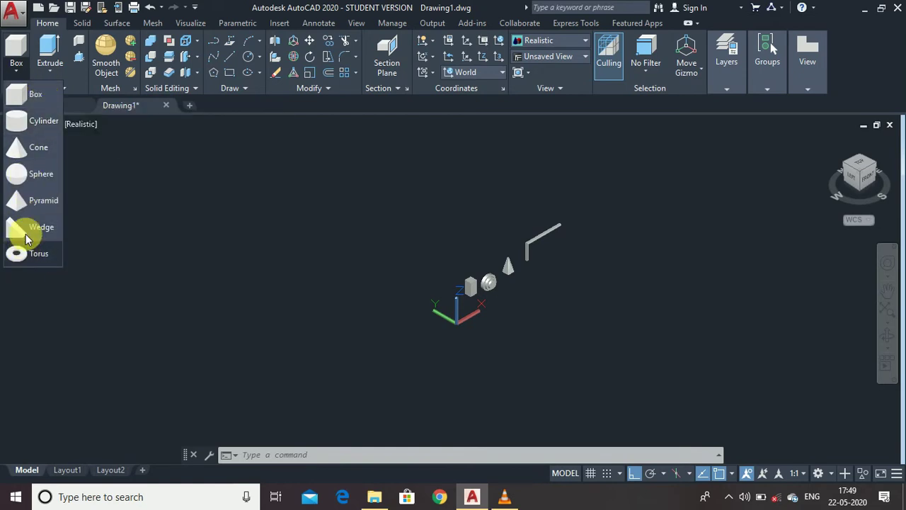
pyautogui.click(499, 293)
# Create a box primitive with a 50 by 50 base and a height of 100, away from the existing solids.
pyautogui.scroll(4, 488, 298)
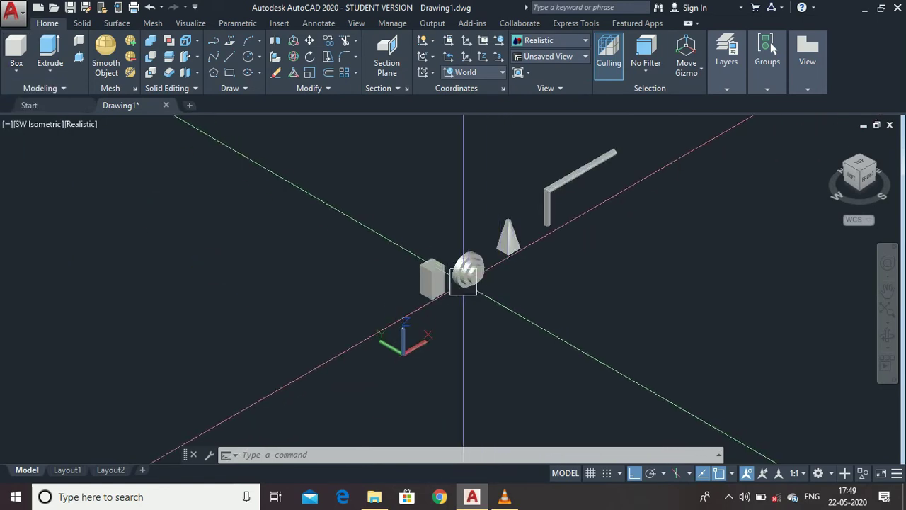
pyautogui.scroll(5, 464, 279)
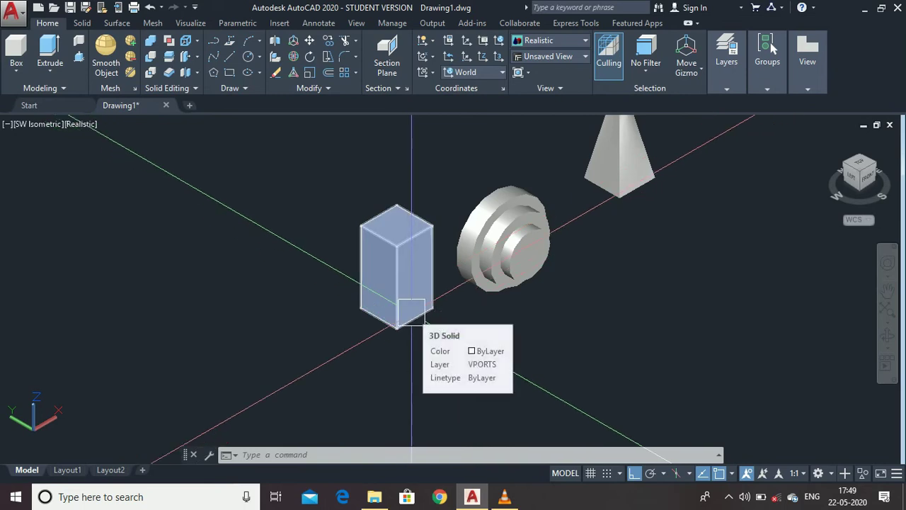
pyautogui.scroll(-6, 411, 311)
pyautogui.click(17, 49)
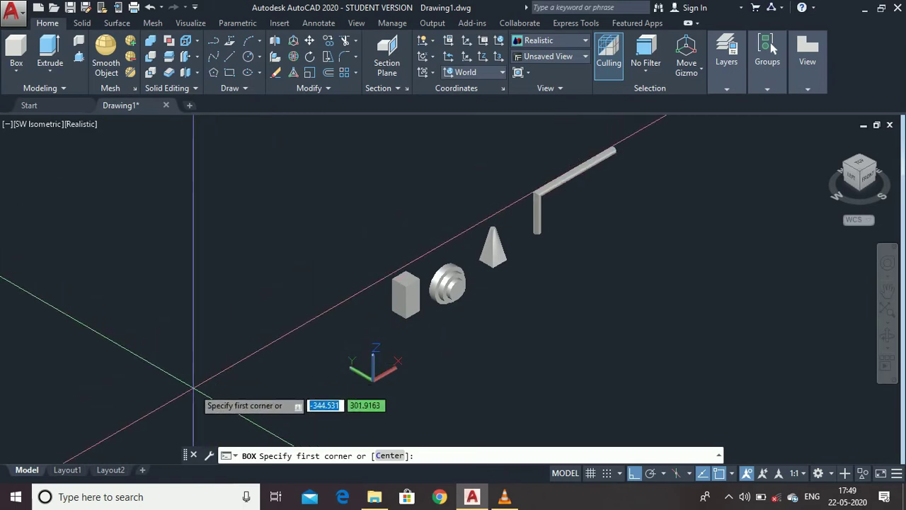
pyautogui.click(196, 386)
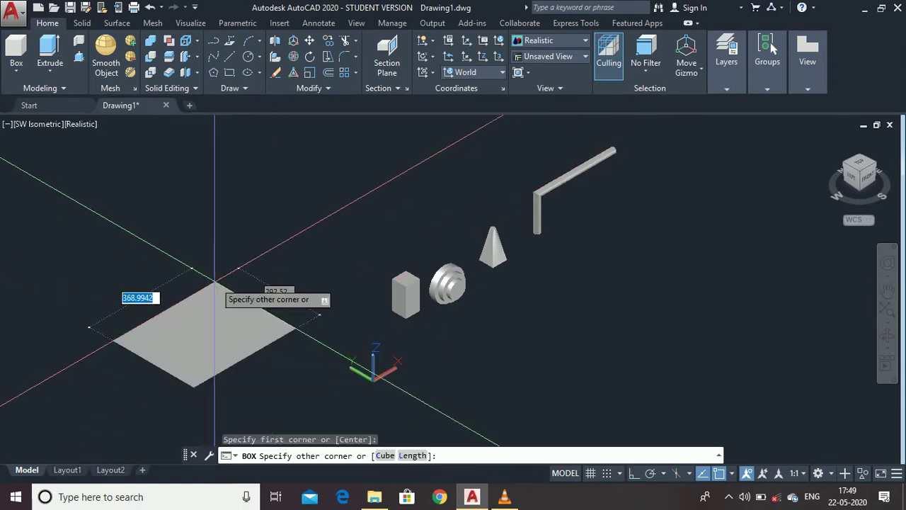
pyautogui.write('50')
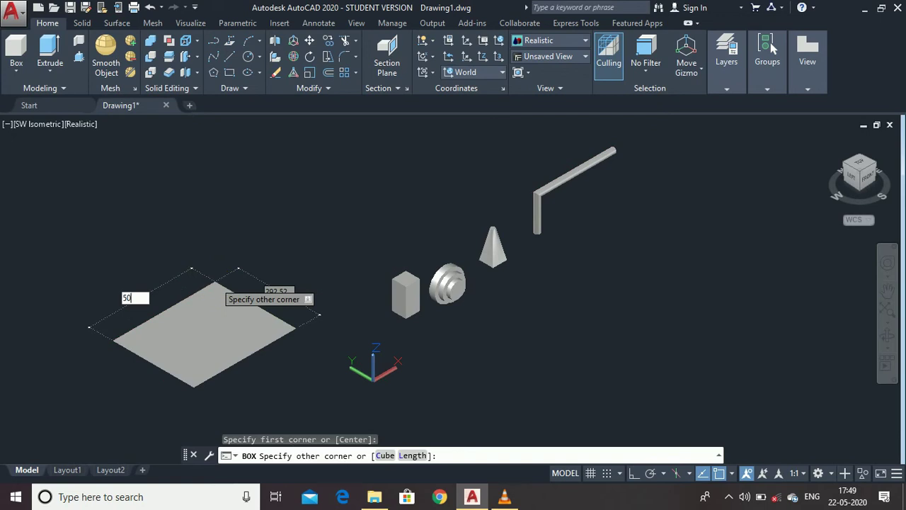
pyautogui.press('Tab')
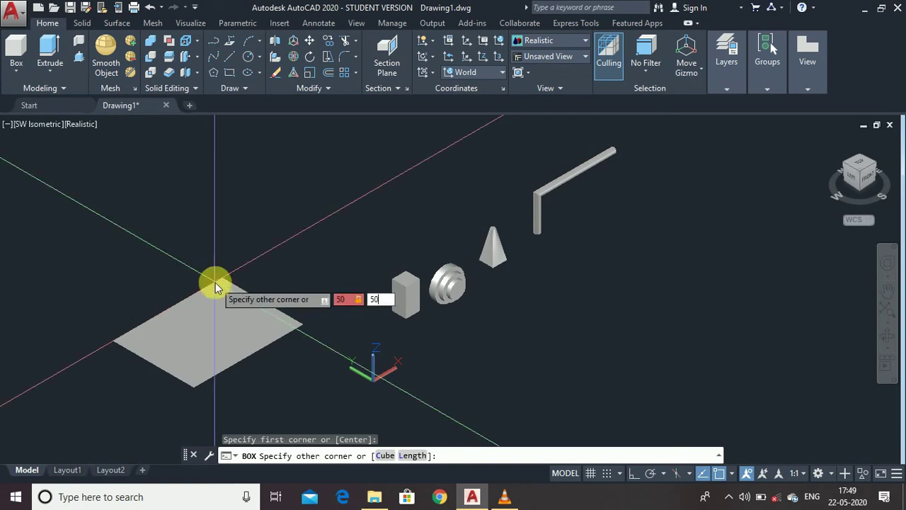
pyautogui.press('Return')
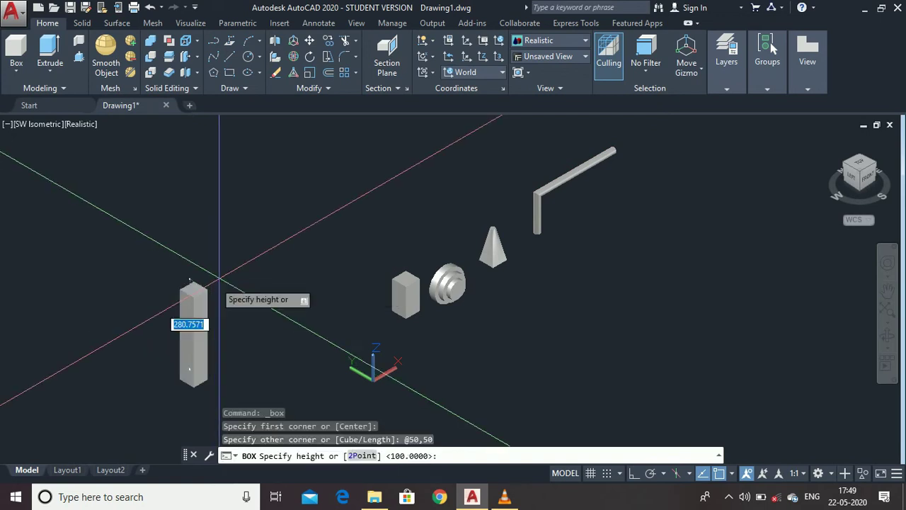
pyautogui.scroll(-3, 283, 261)
pyautogui.scroll(3, 202, 343)
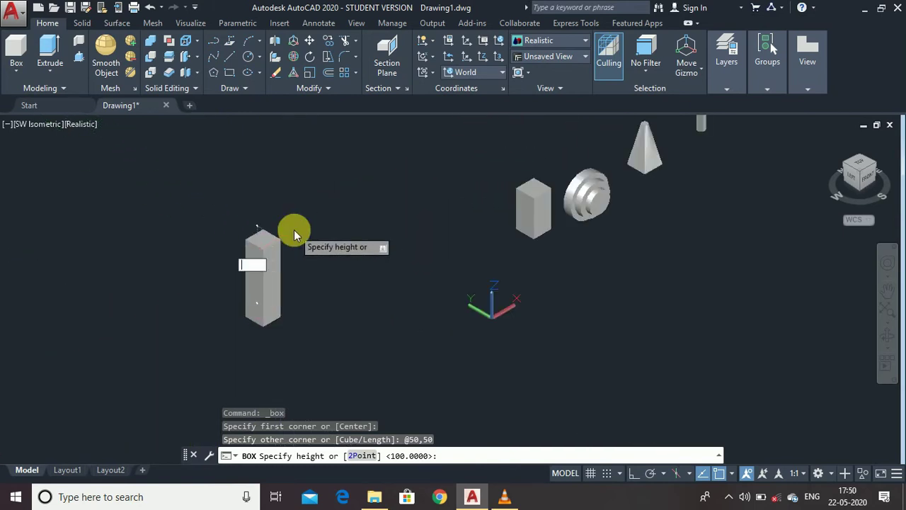
pyautogui.write('100')
pyautogui.press('Return')
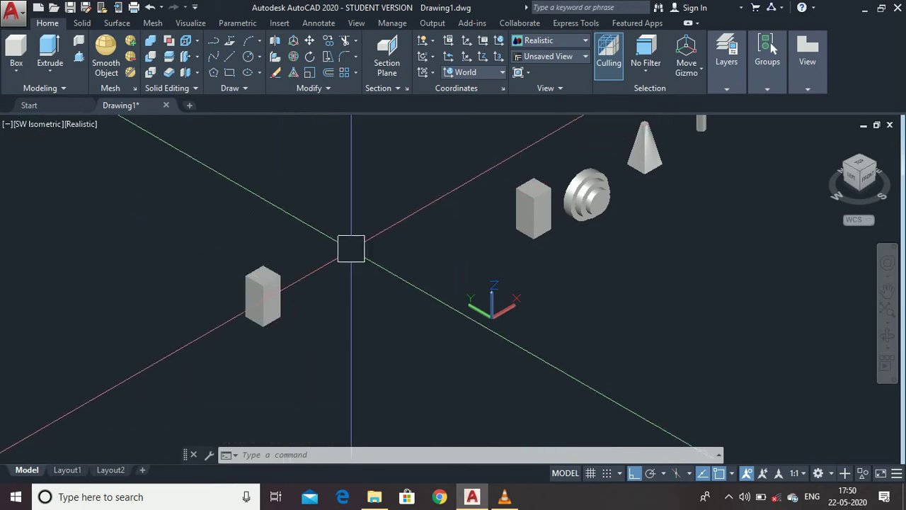
# Create a cylinder with a base diameter of 30 and a height of 100 between the new box and the extruded block.
pyautogui.scroll(3, 351, 249)
pyautogui.click(17, 68)
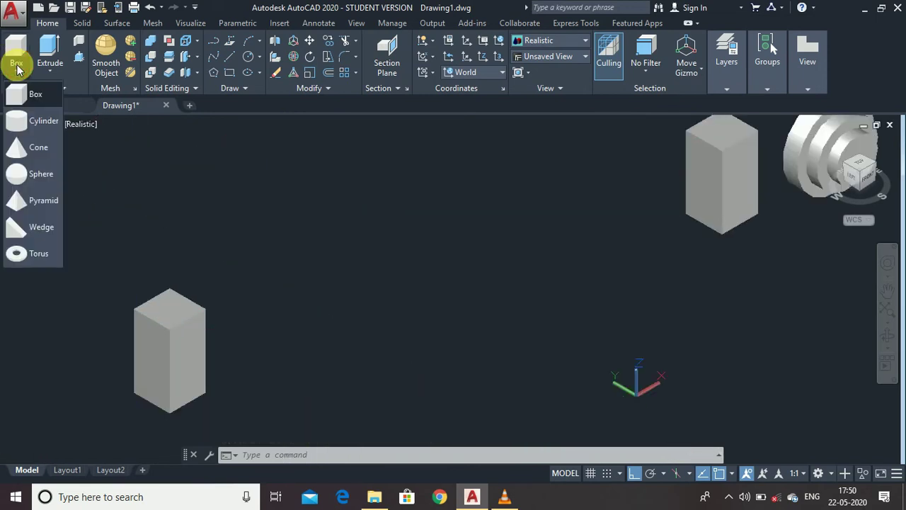
pyautogui.click(27, 124)
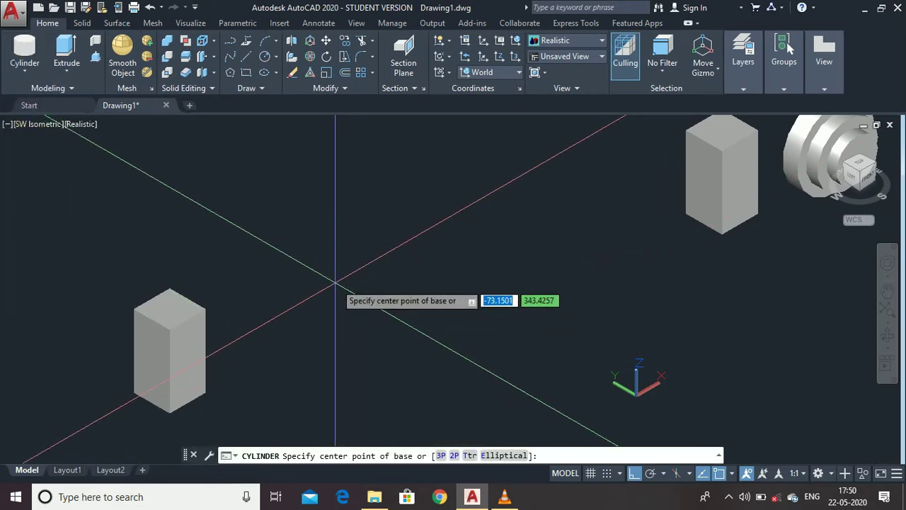
pyautogui.click(337, 283)
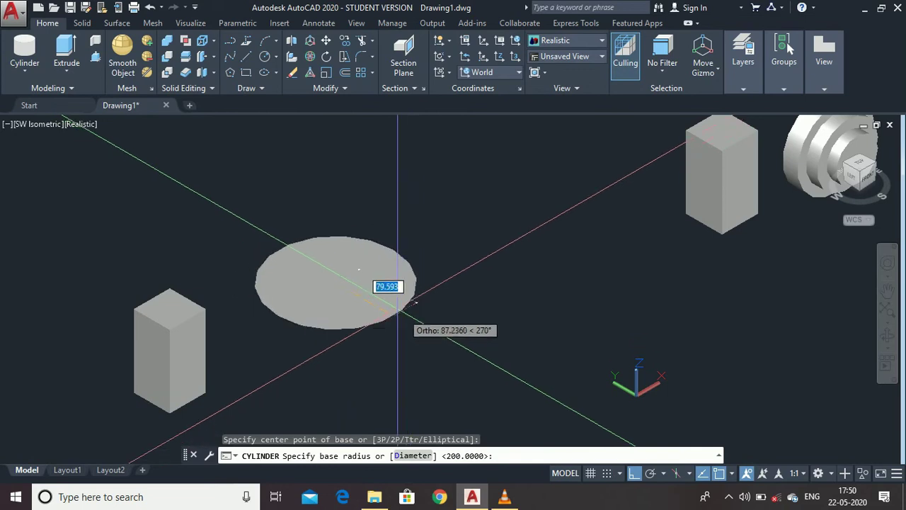
pyautogui.write('d')
pyautogui.press('Return')
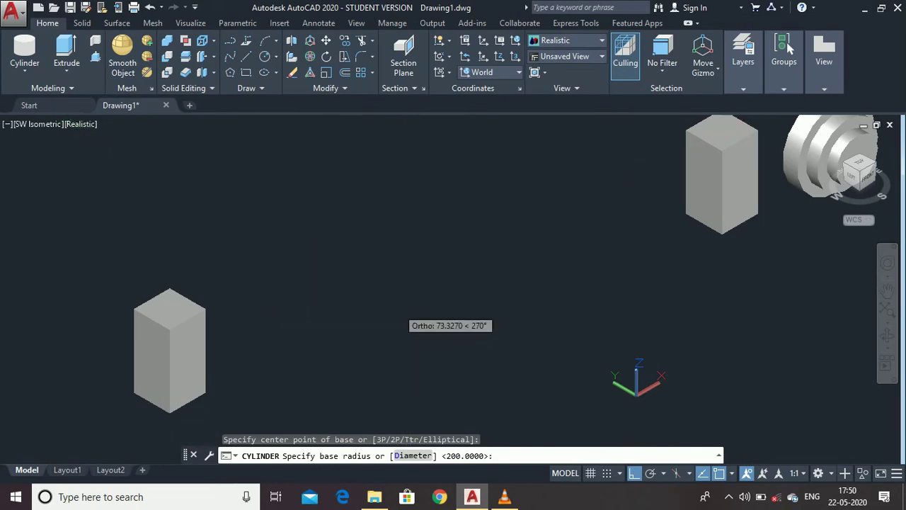
pyautogui.click(398, 309)
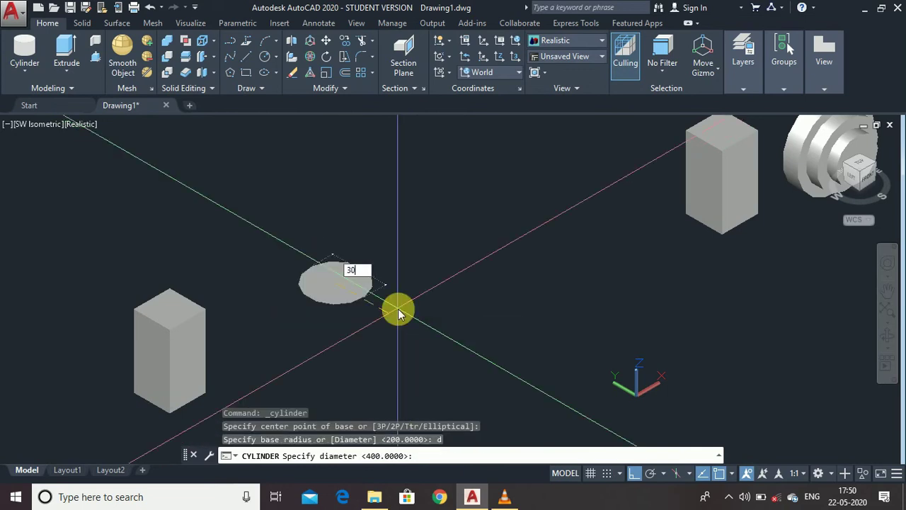
pyautogui.press('Return')
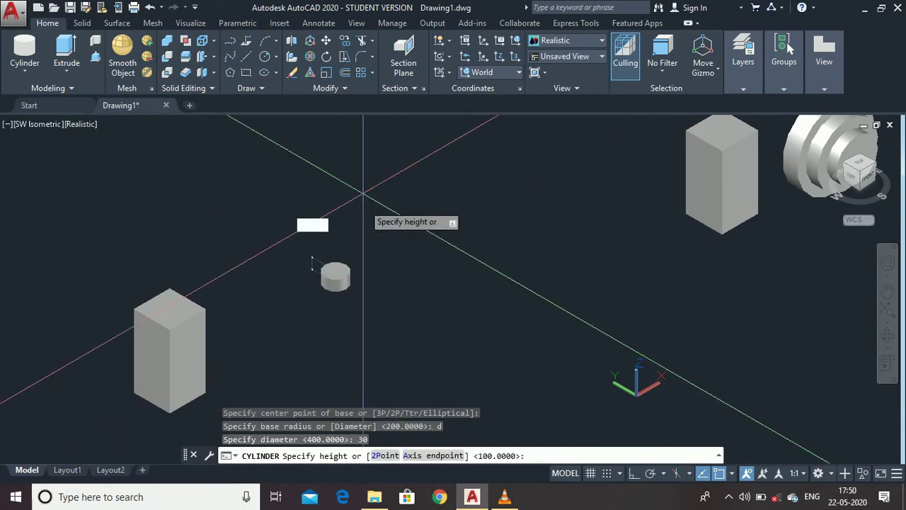
pyautogui.write('100')
pyautogui.press('Return')
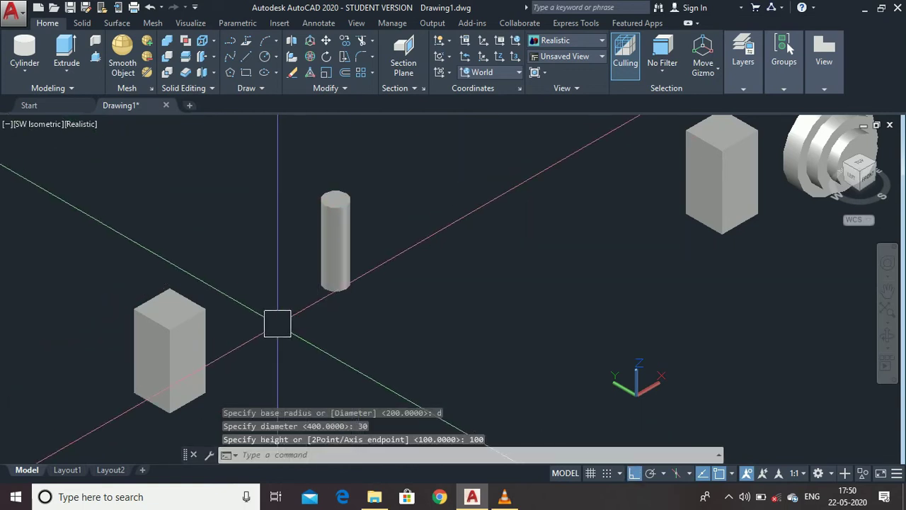
# Create a cone with a base radius of 20 and a height of 70 between the cylinder and the extruded block.
pyautogui.scroll(-3, 277, 324)
pyautogui.scroll(3, 358, 273)
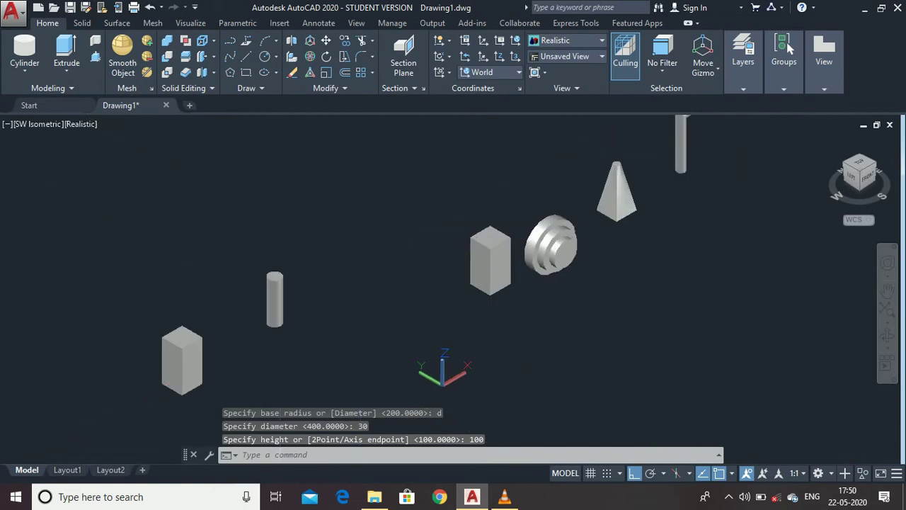
pyautogui.click(23, 69)
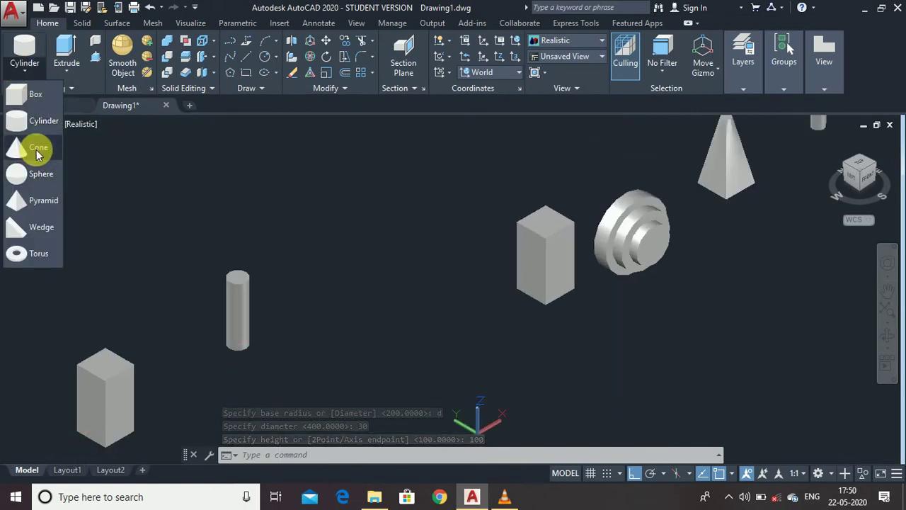
pyautogui.click(37, 152)
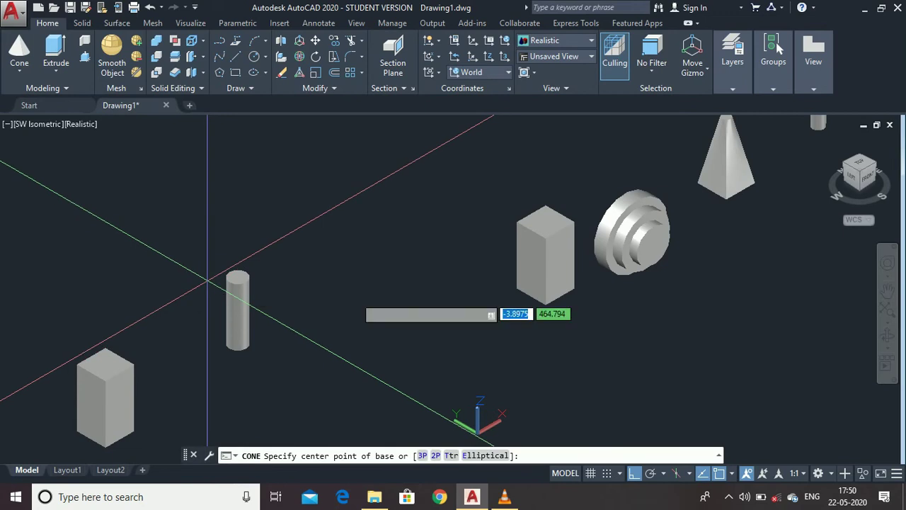
pyautogui.scroll(3, 349, 293)
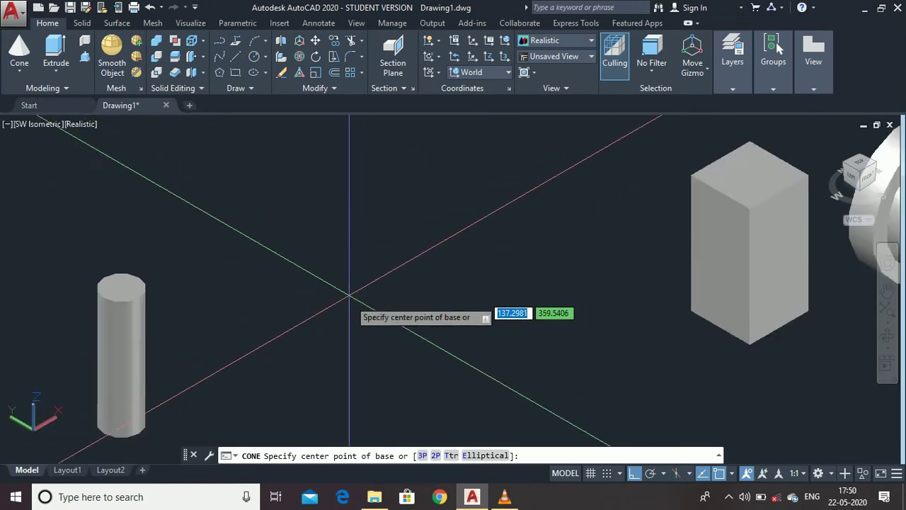
pyautogui.click(352, 304)
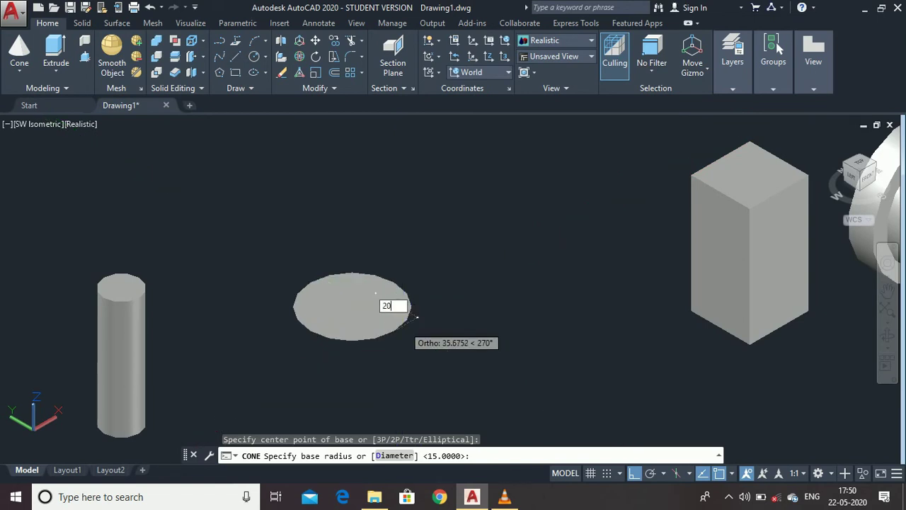
pyautogui.write('20')
pyautogui.press('Return')
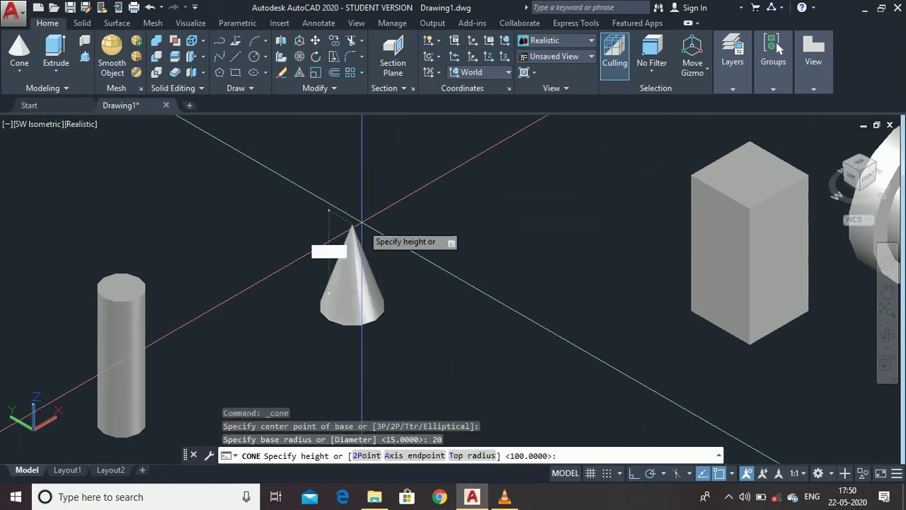
pyautogui.write('70')
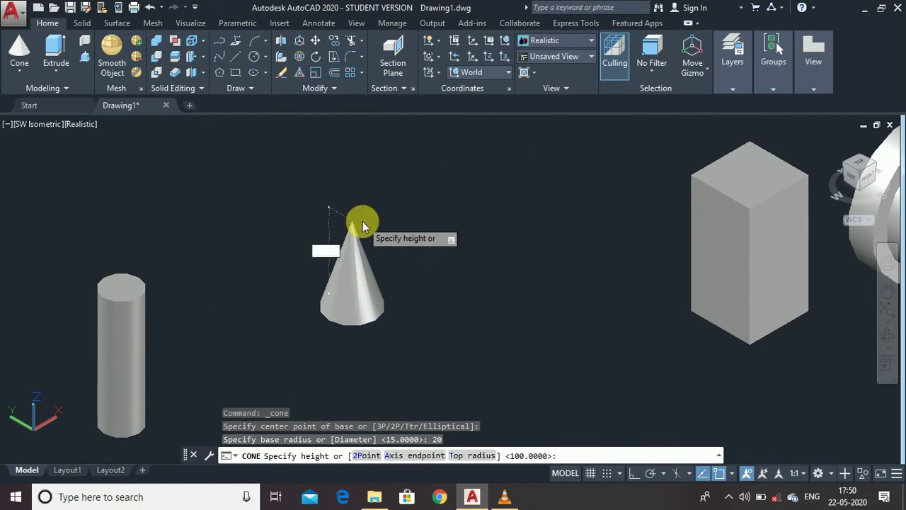
pyautogui.press('Return')
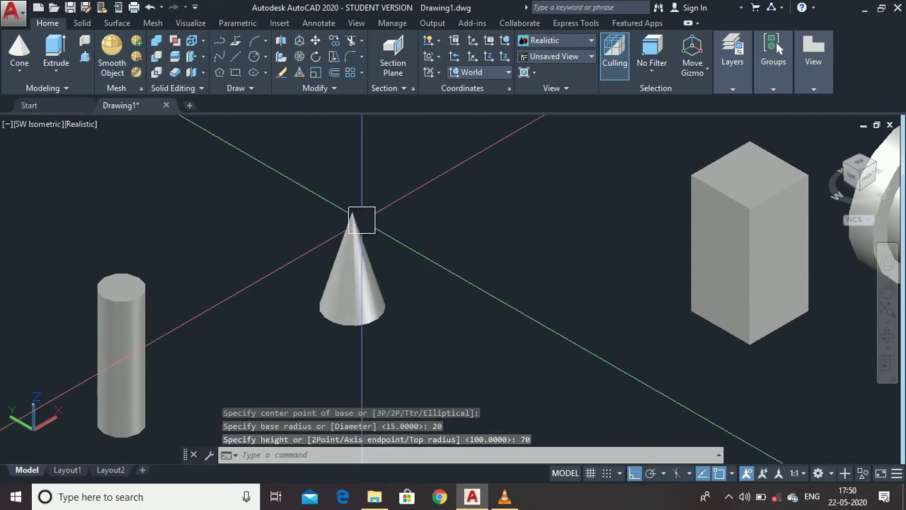
# Create a sphere with a radius of 30 between the cone and the extruded block.
pyautogui.scroll(-4, 319, 293)
pyautogui.scroll(2, 445, 217)
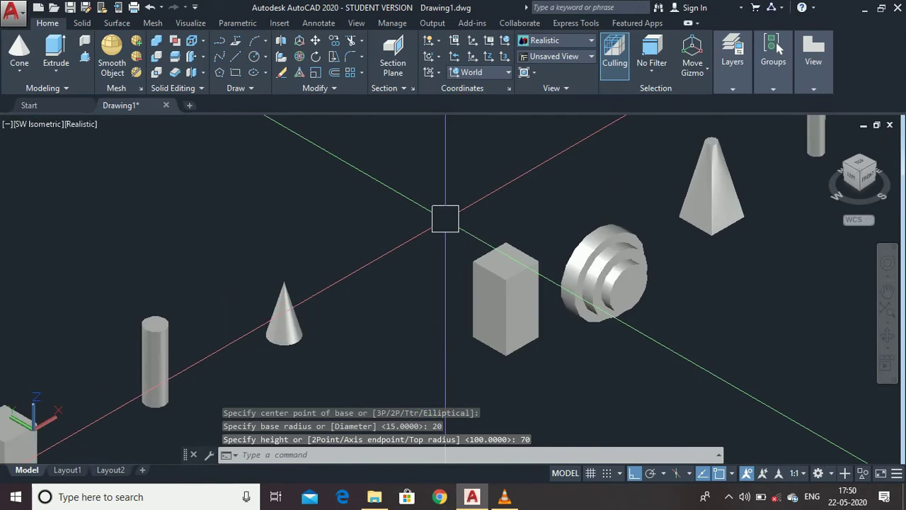
pyautogui.click(21, 69)
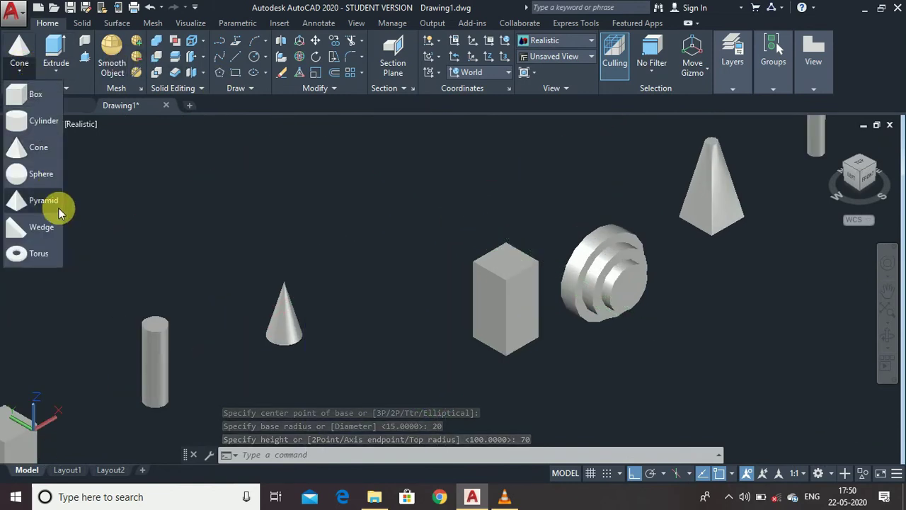
pyautogui.click(32, 174)
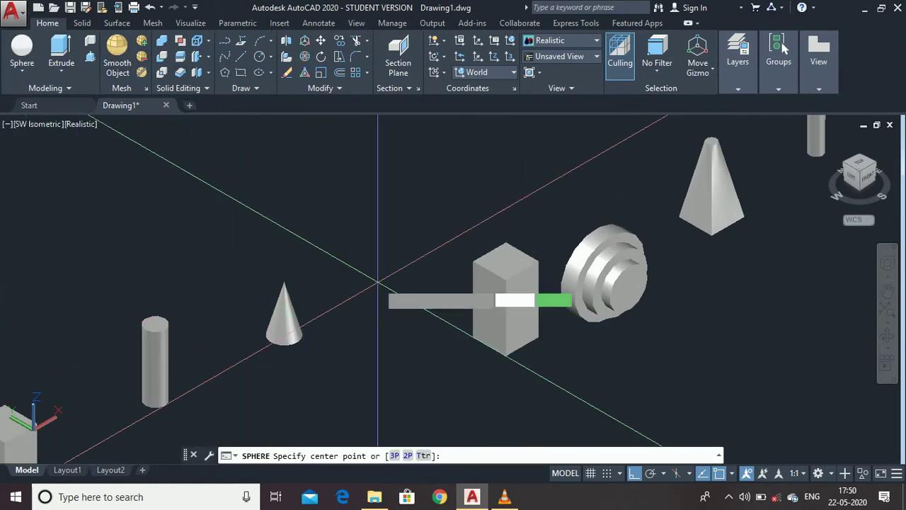
pyautogui.scroll(3, 426, 256)
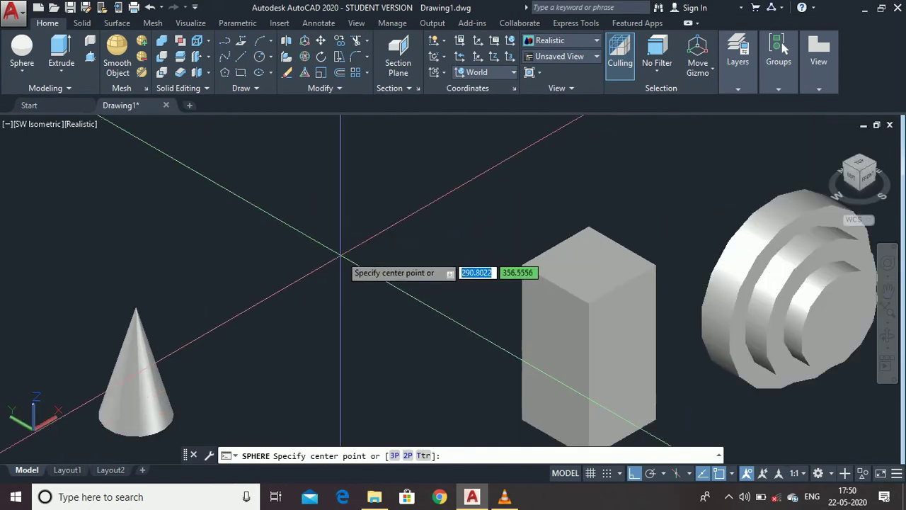
pyautogui.click(354, 262)
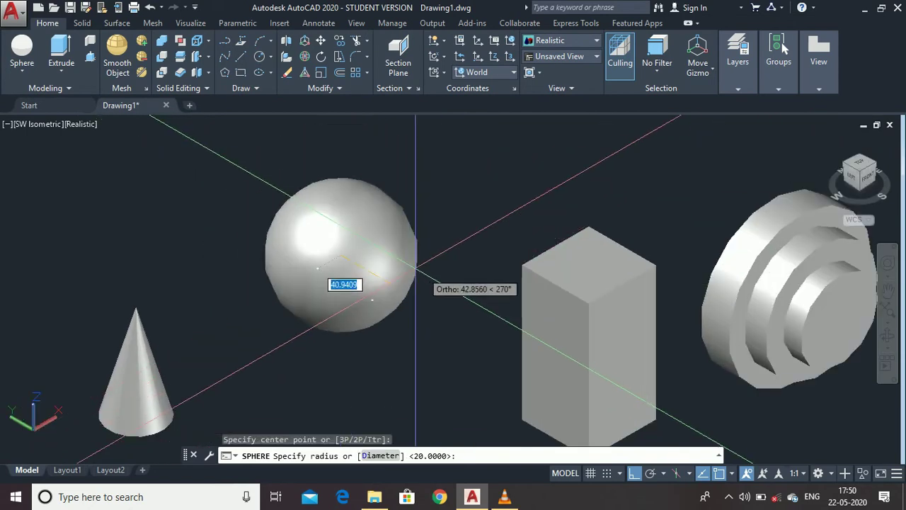
pyautogui.click(430, 290)
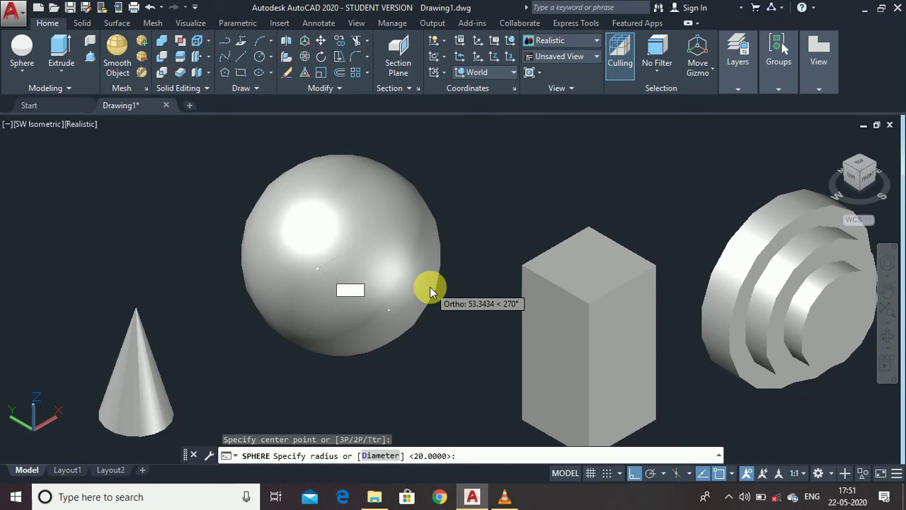
pyautogui.write('30')
pyautogui.press('Return')
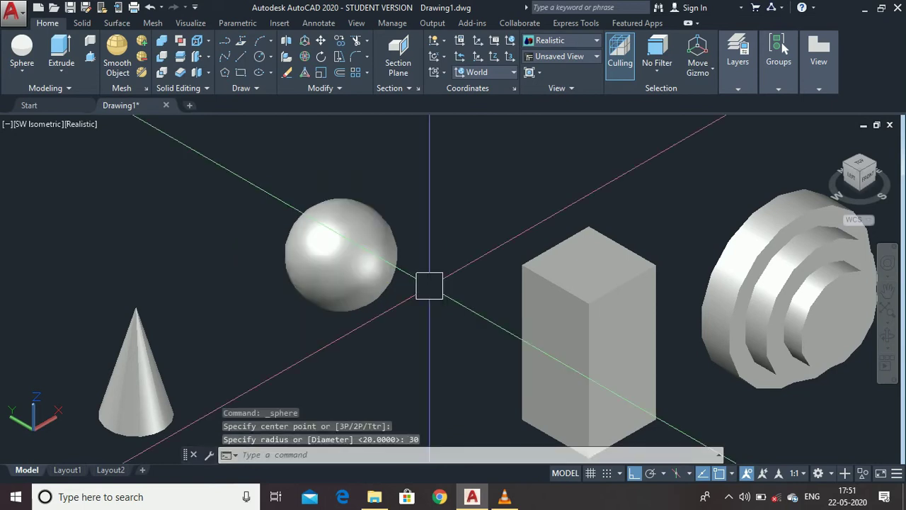
pyautogui.scroll(3, 370, 234)
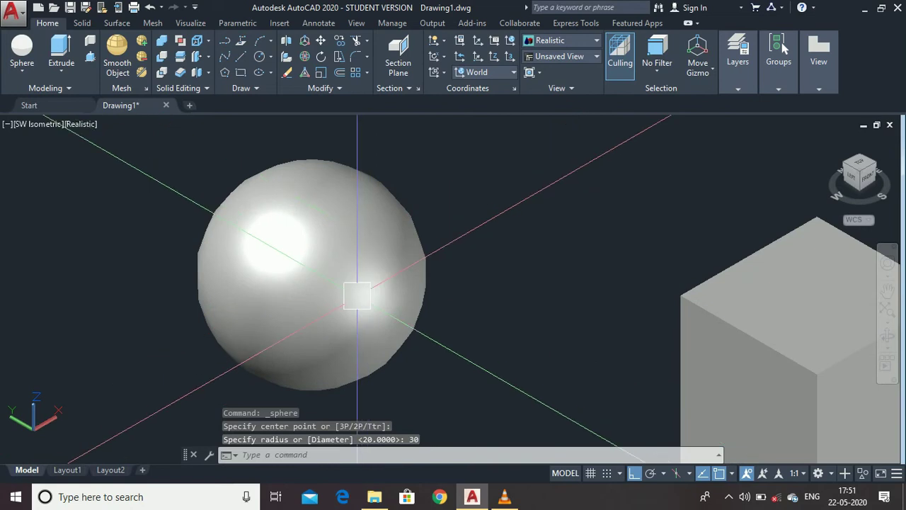
pyautogui.scroll(-4, 359, 290)
pyautogui.scroll(-3, 357, 293)
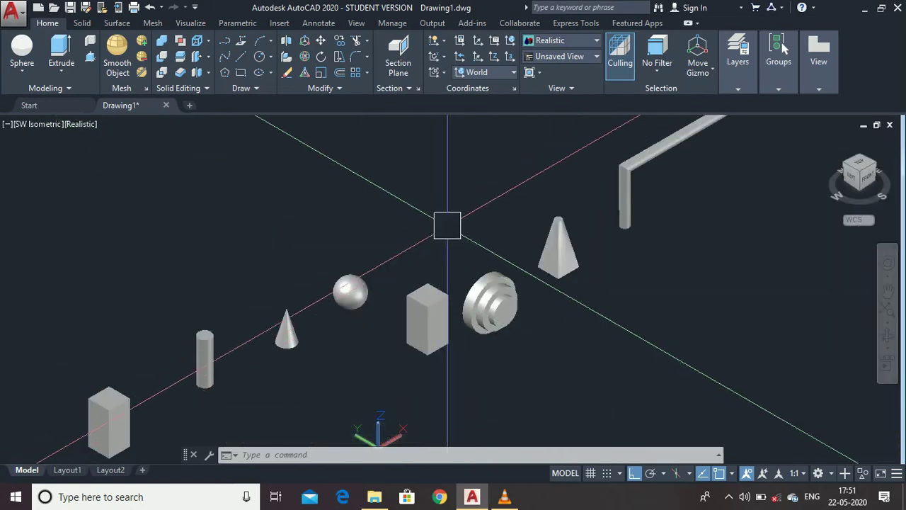
# Create a four-sided pyramid with a base radius of 30 and a height of 100 behind the sphere and the extruded block.
pyautogui.scroll(4, 410, 310)
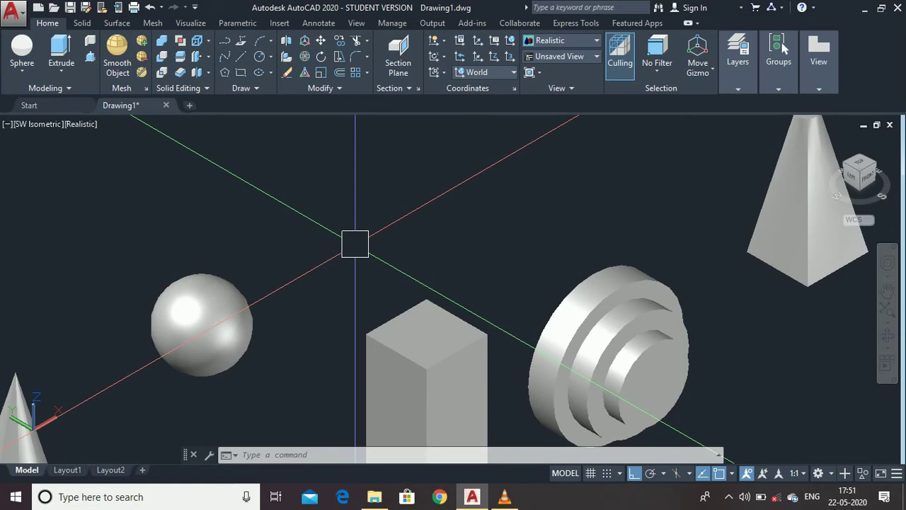
pyautogui.click(22, 69)
pyautogui.click(34, 201)
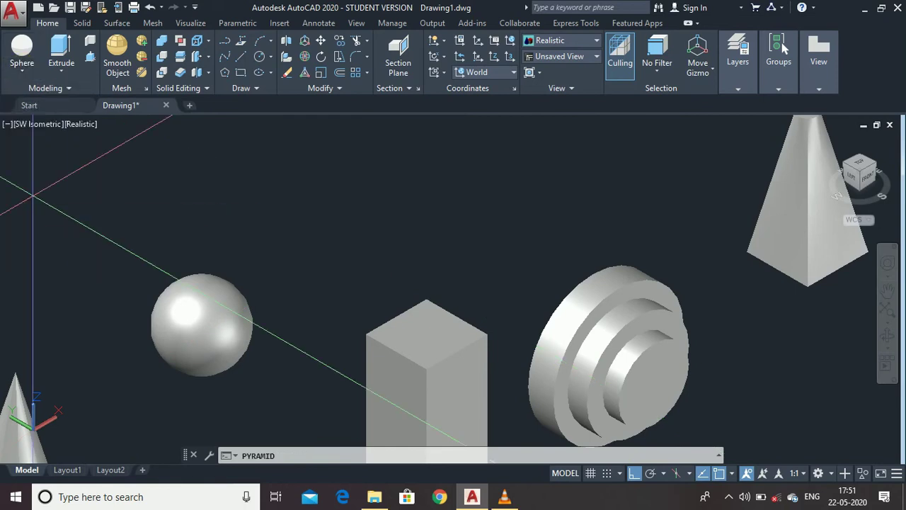
pyautogui.scroll(3, 402, 215)
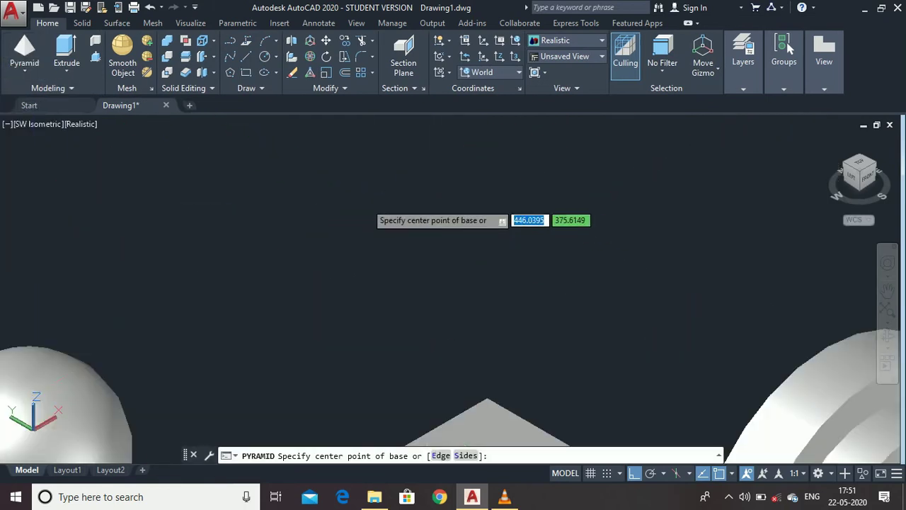
pyautogui.click(357, 216)
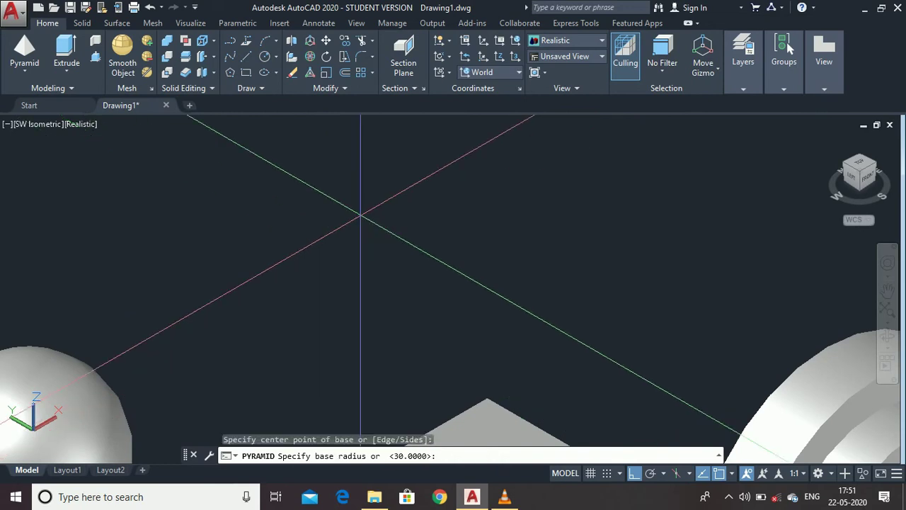
pyautogui.scroll(-3, 361, 215)
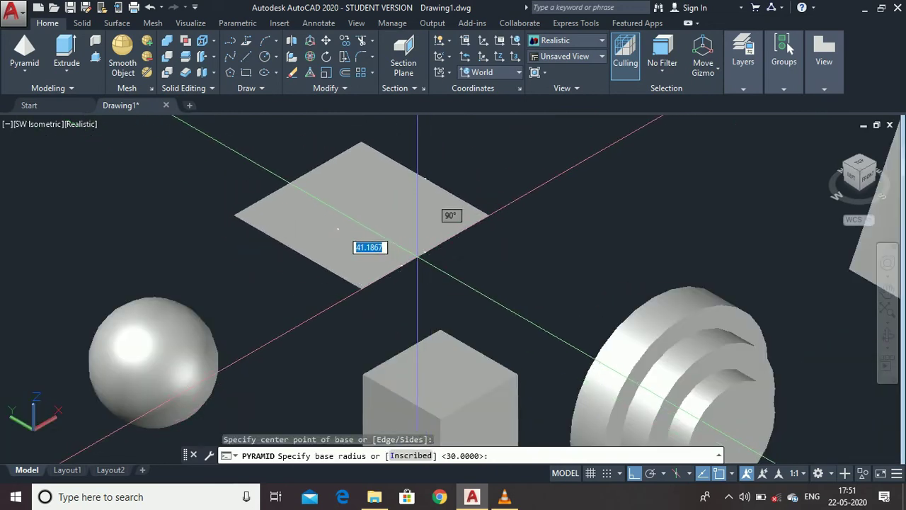
pyautogui.click(421, 256)
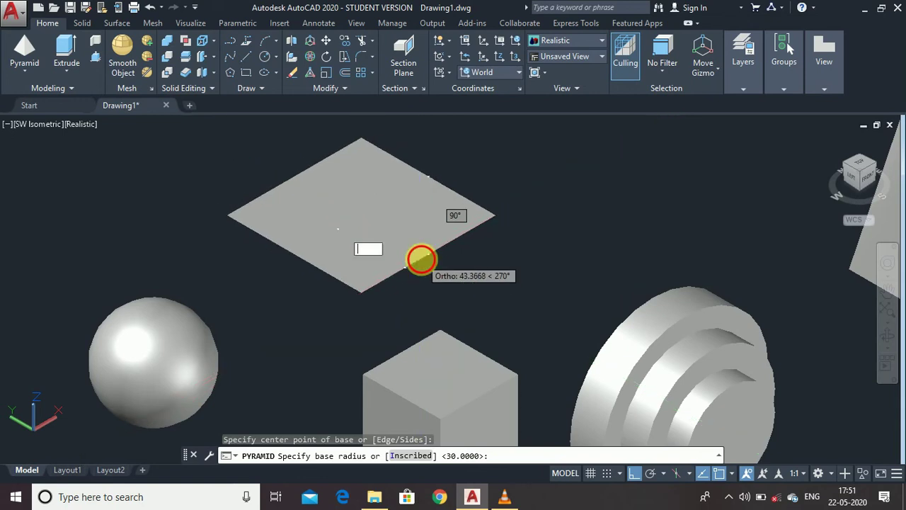
pyautogui.write('50')
pyautogui.press('Return')
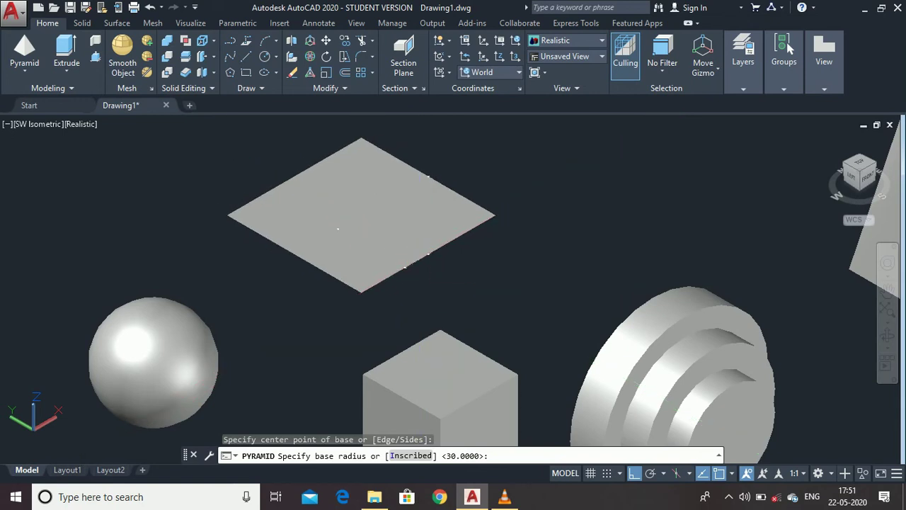
pyautogui.write('30')
pyautogui.press('Return')
pyautogui.scroll(-3, 413, 269)
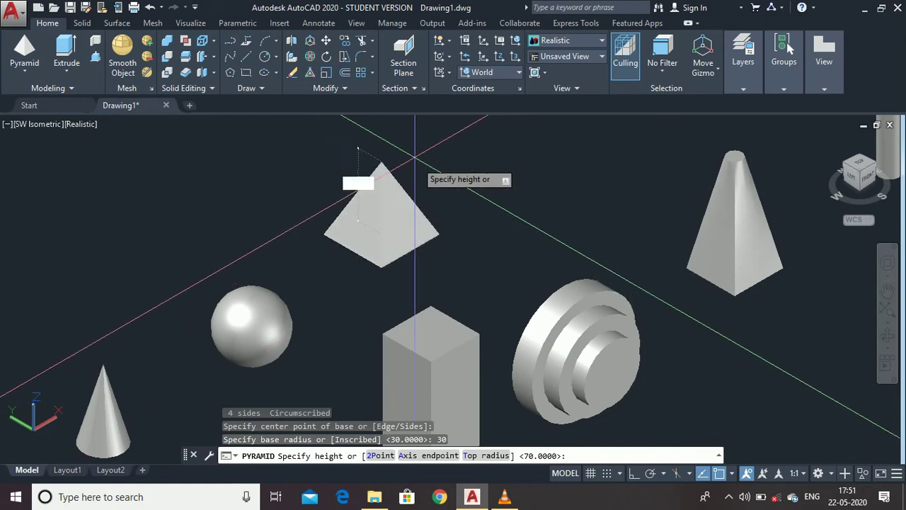
pyautogui.click(411, 149)
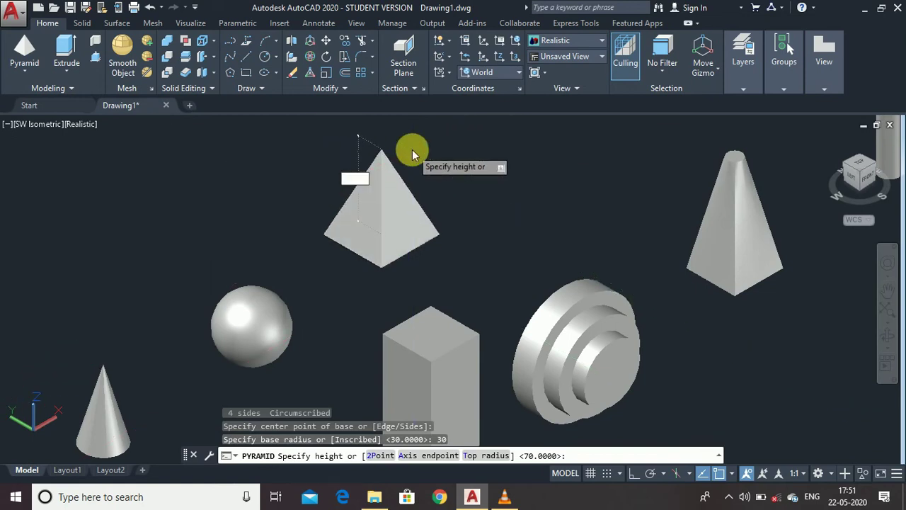
pyautogui.write('1')
pyautogui.press('Return')
pyautogui.scroll(-5, 406, 200)
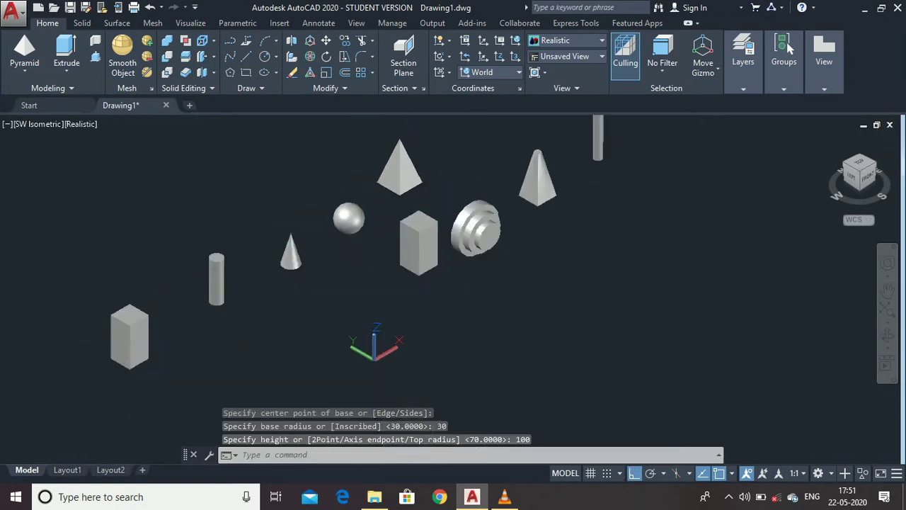
# Create a wedge with a 100 by 20 base and a height of 50 between the pyramid and the round-topped tapered solid.
pyautogui.scroll(5, 456, 134)
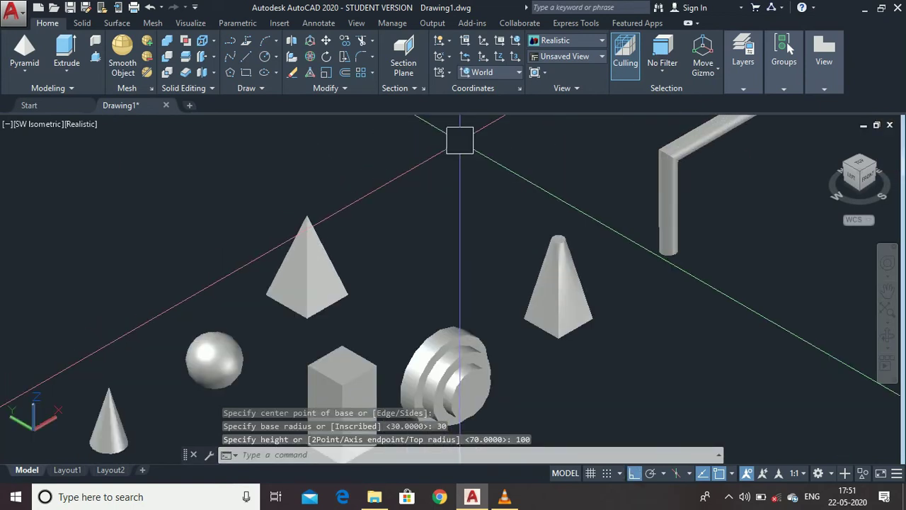
pyautogui.click(25, 70)
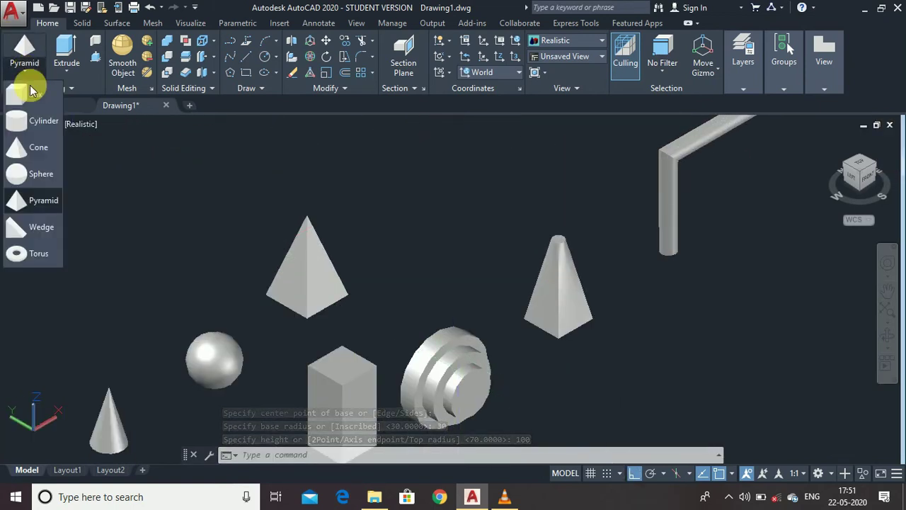
pyautogui.click(48, 236)
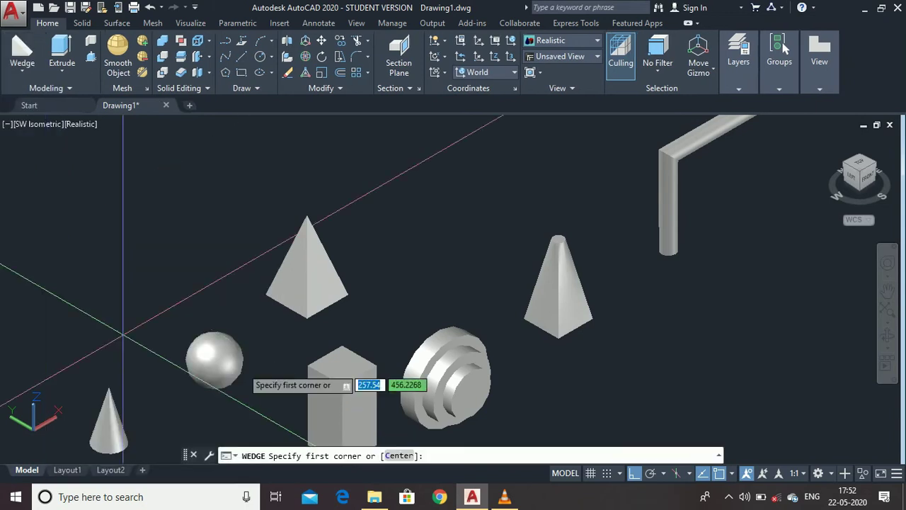
pyautogui.scroll(3, 402, 262)
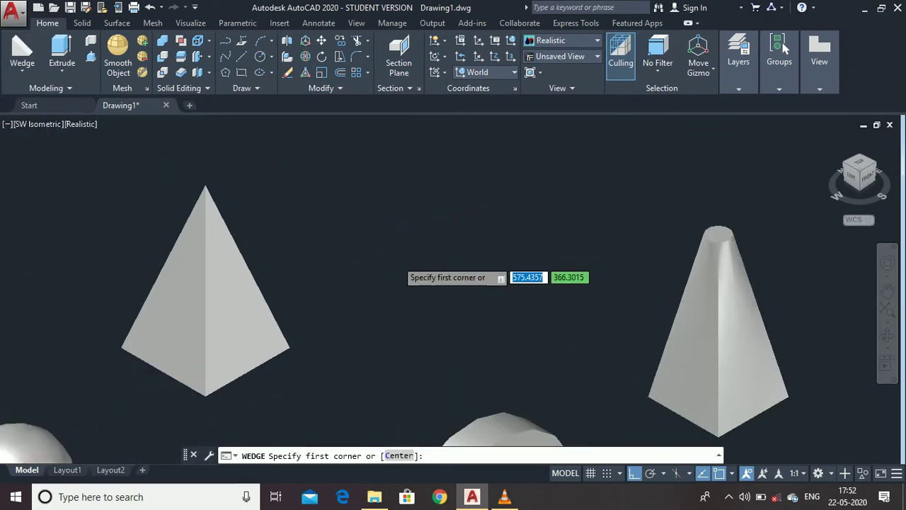
pyautogui.scroll(-2, 398, 264)
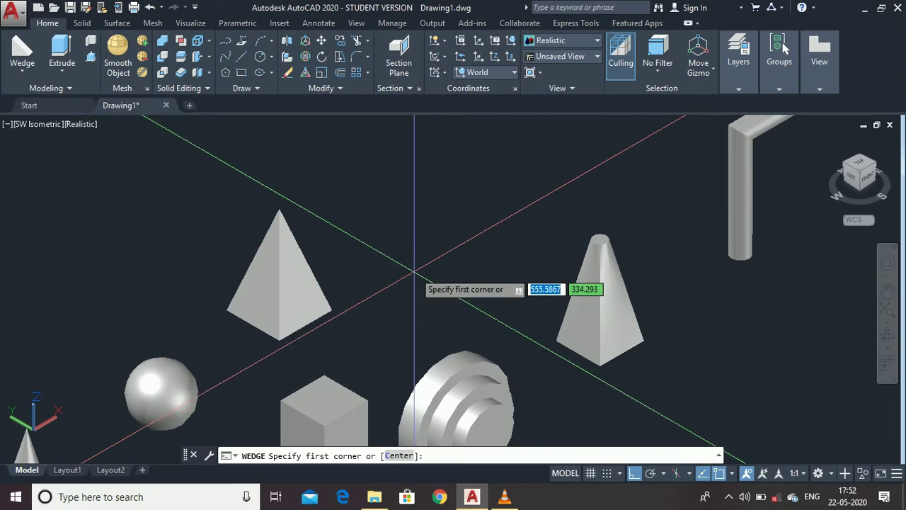
pyautogui.click(414, 271)
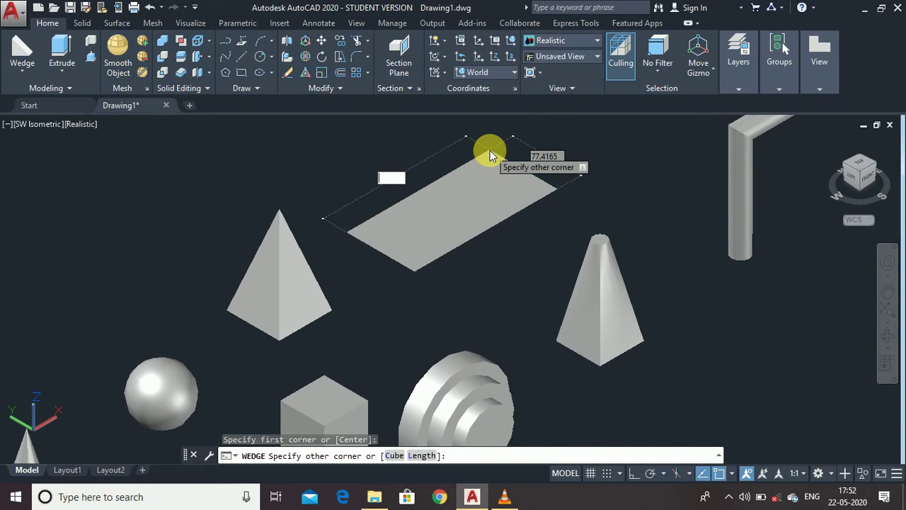
pyautogui.write('100')
pyautogui.press('Tab')
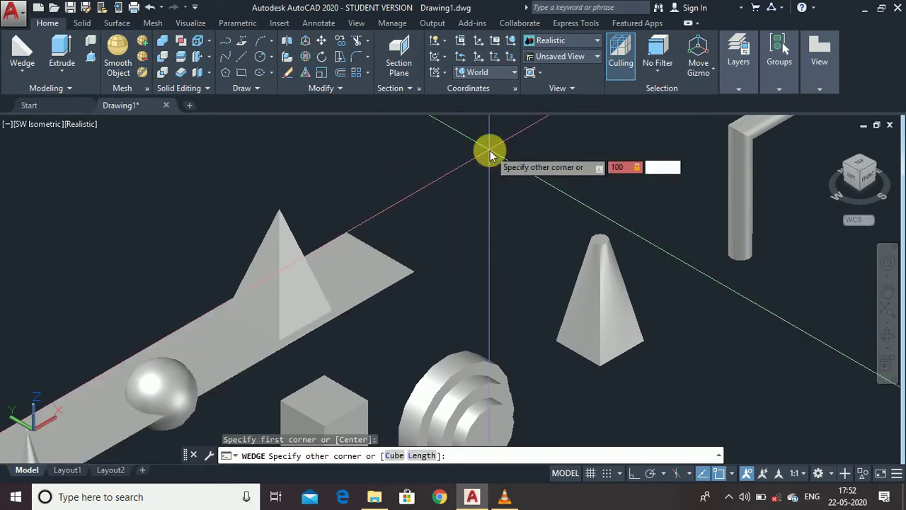
pyautogui.press('Return')
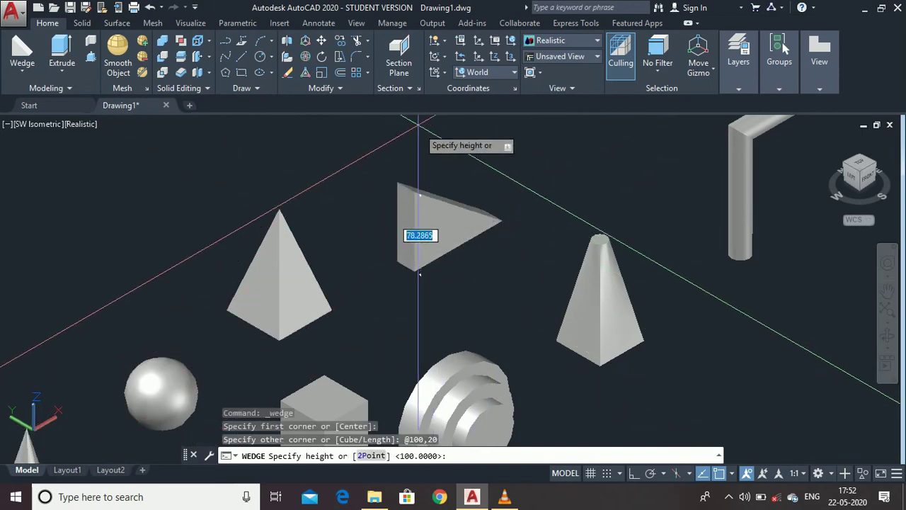
pyautogui.scroll(2, 412, 191)
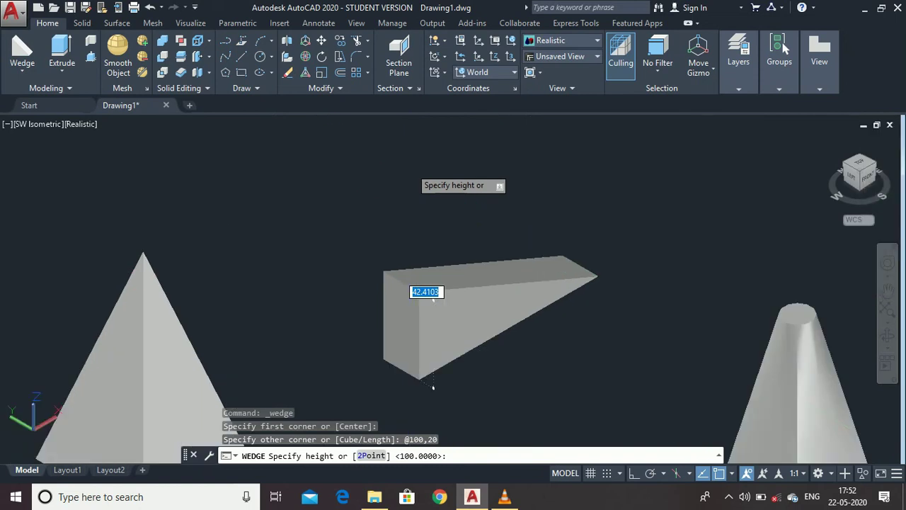
pyautogui.click(393, 163)
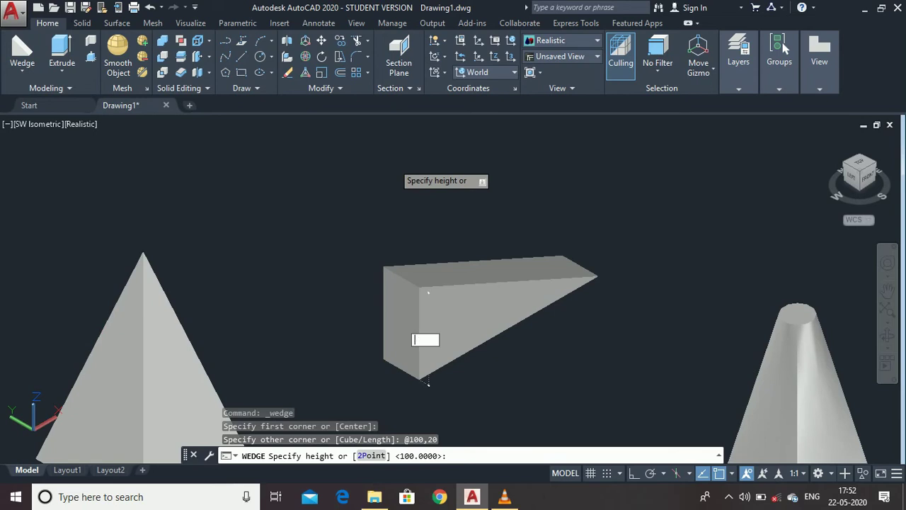
pyautogui.press('Return')
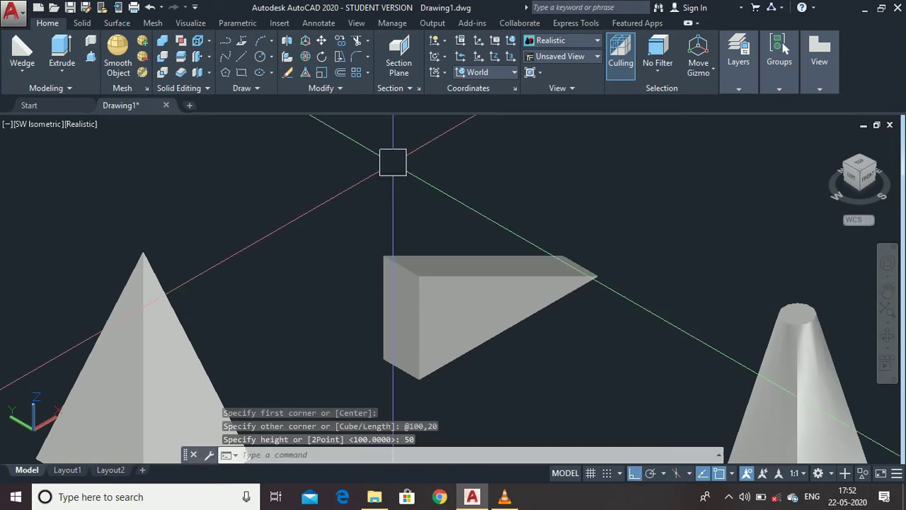
pyautogui.scroll(-5, 299, 281)
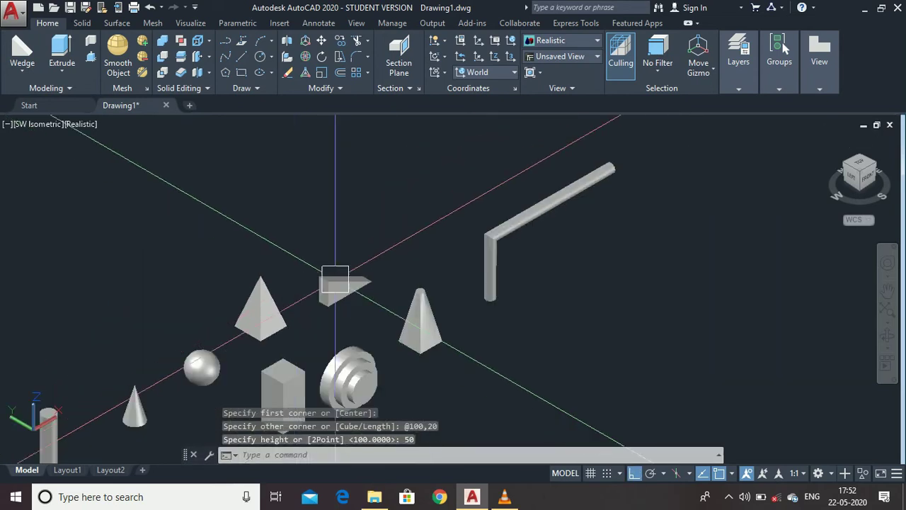
# Create a torus with a radius of 100 and a tube radius of 15 between the wedge and the bent bar.
pyautogui.scroll(5, 483, 237)
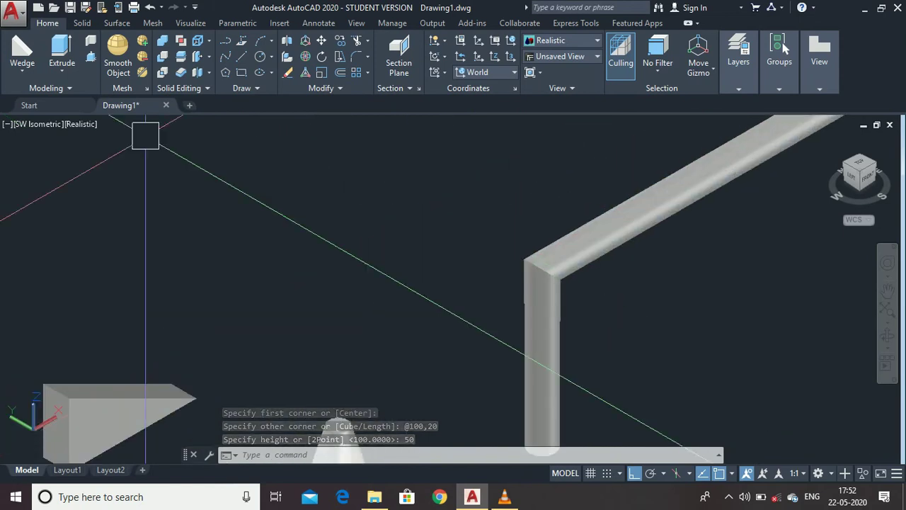
pyautogui.click(22, 68)
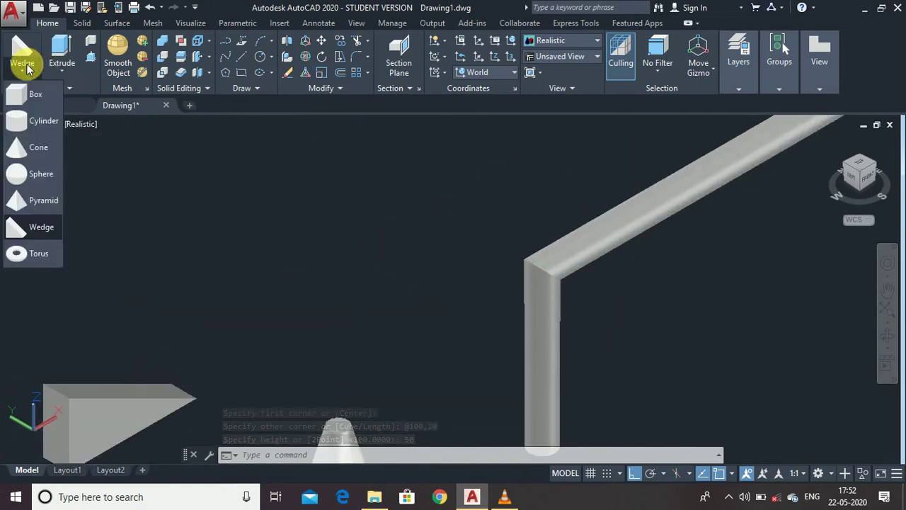
pyautogui.click(41, 252)
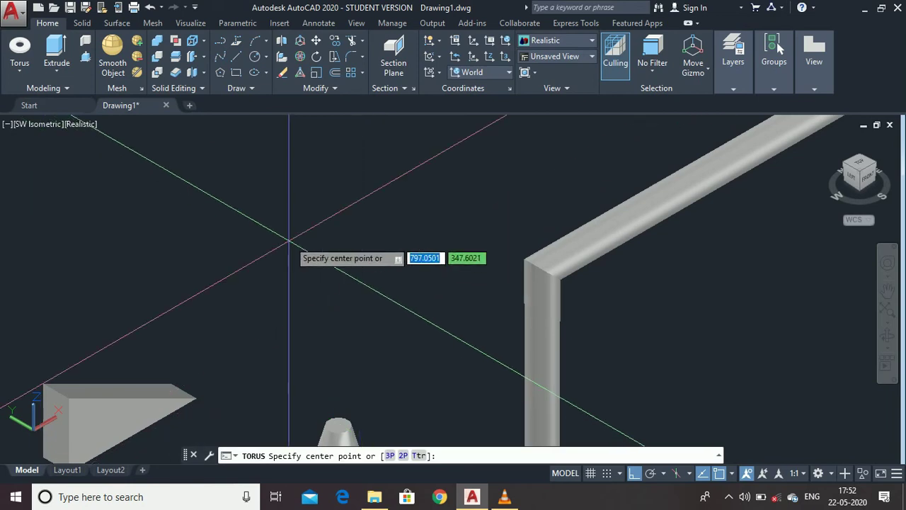
pyautogui.click(316, 265)
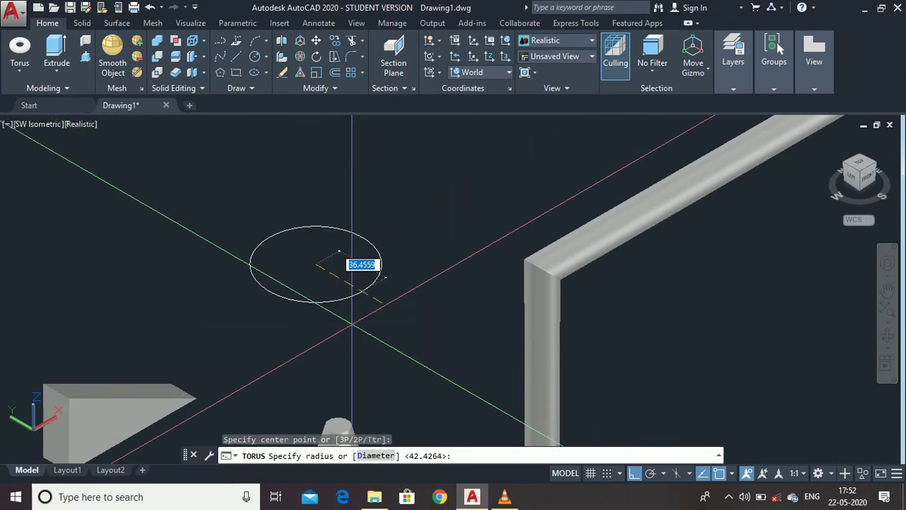
pyautogui.click(373, 301)
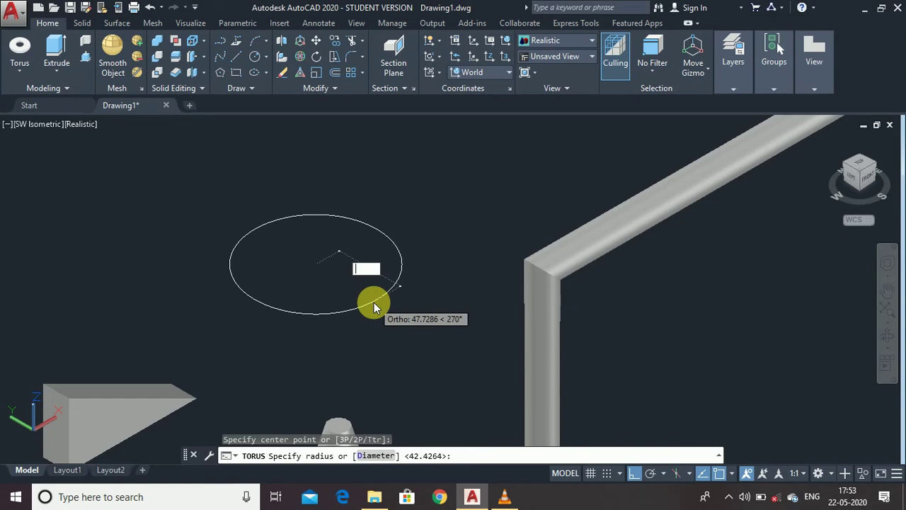
pyautogui.write('1')
pyautogui.write('100')
pyautogui.press('Return')
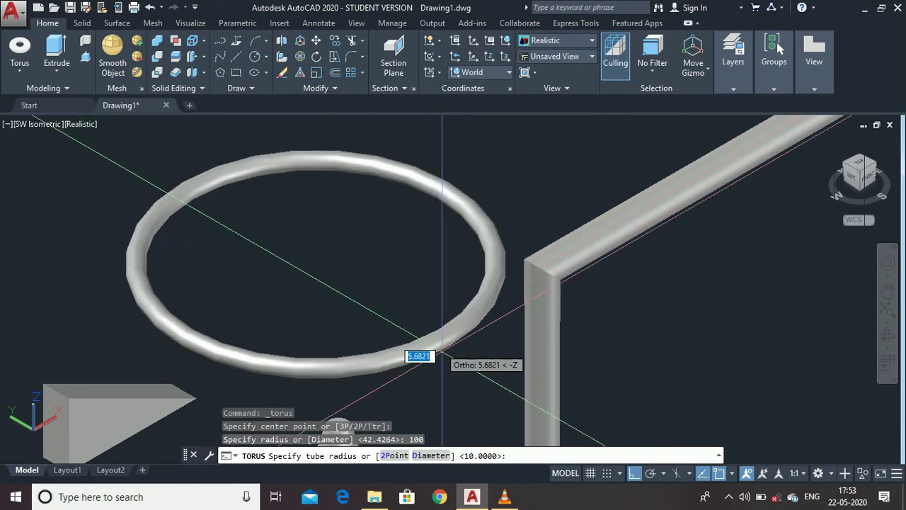
pyautogui.press('BackSpace')
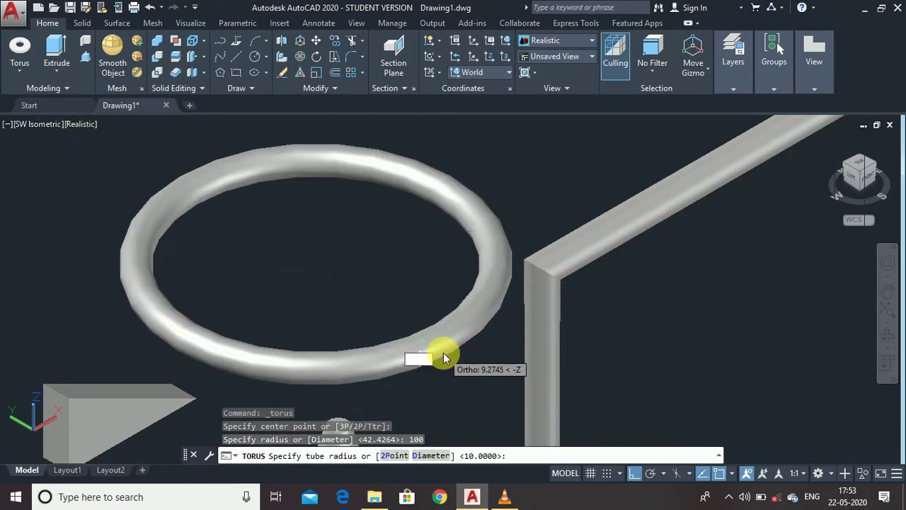
pyautogui.write('15')
pyautogui.press('Return')
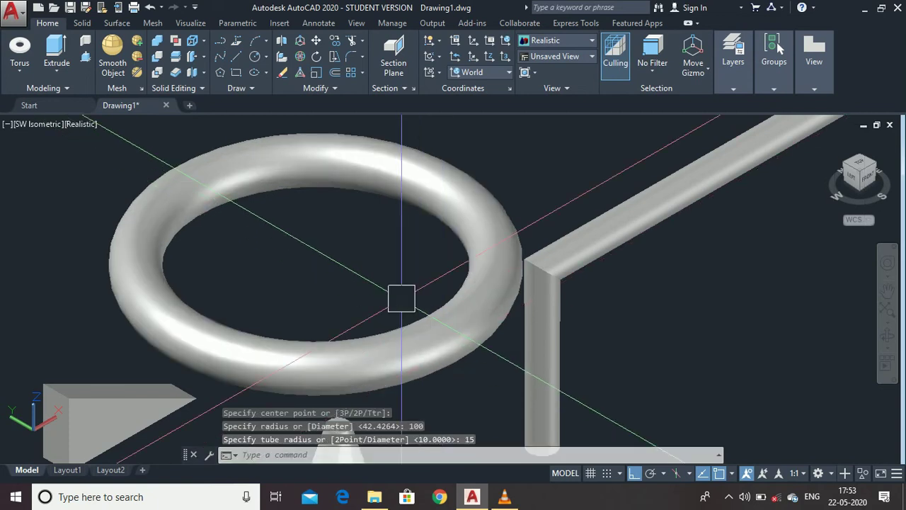
pyautogui.scroll(-8, 401, 298)
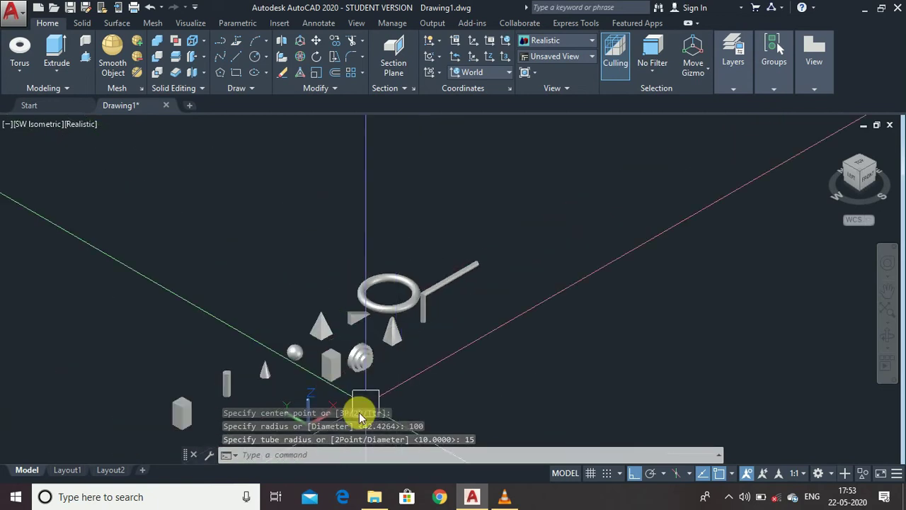
pyautogui.scroll(3, 358, 389)
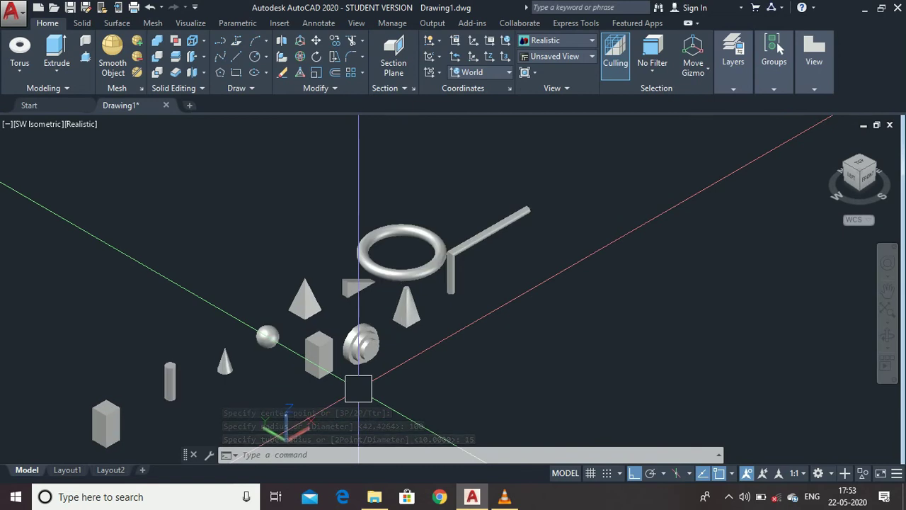
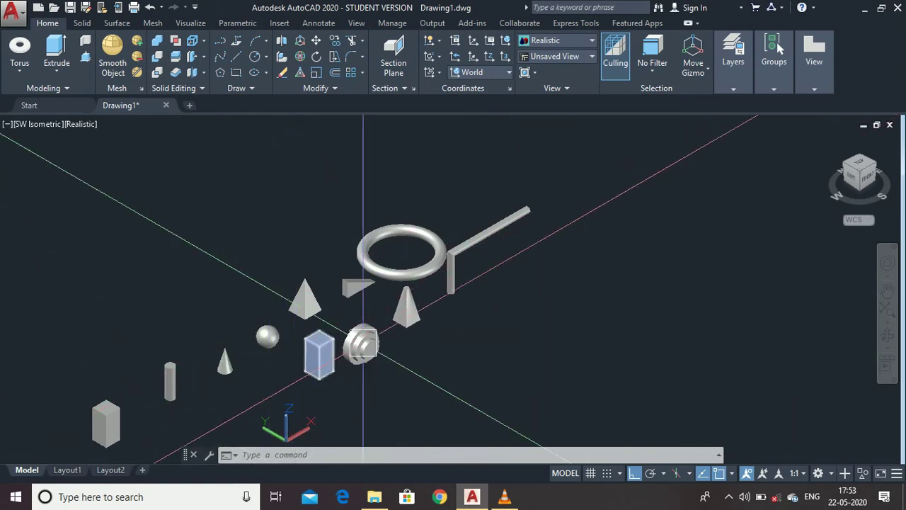
# Press-pull the front face of the four-sided pyramid outward by 15.
pyautogui.scroll(5, 363, 338)
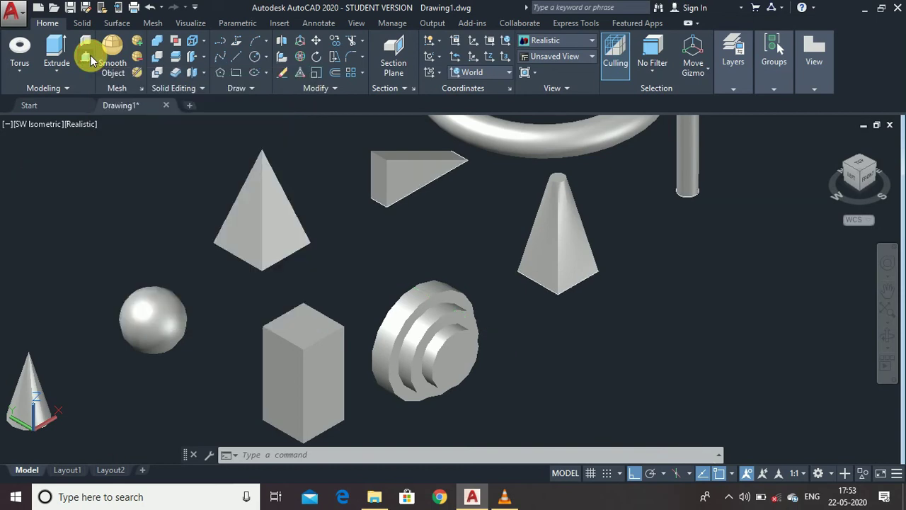
pyautogui.click(88, 57)
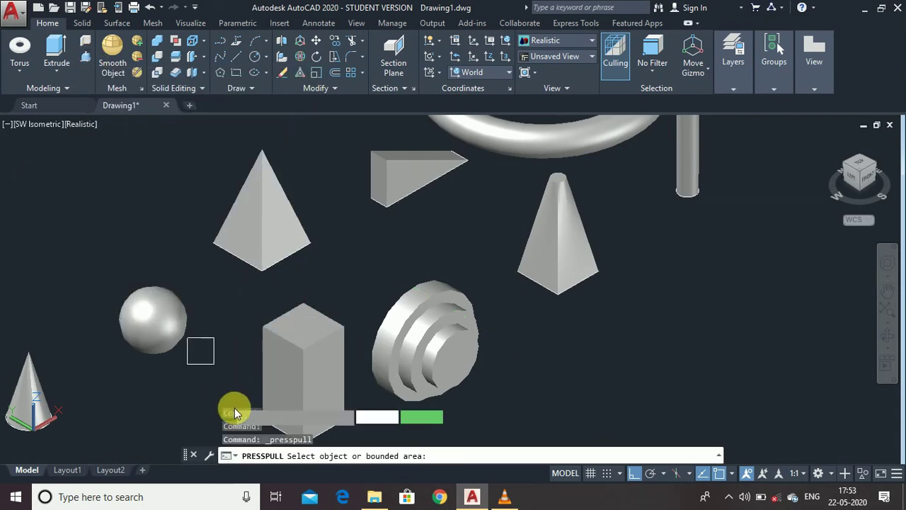
pyautogui.scroll(-2, 252, 365)
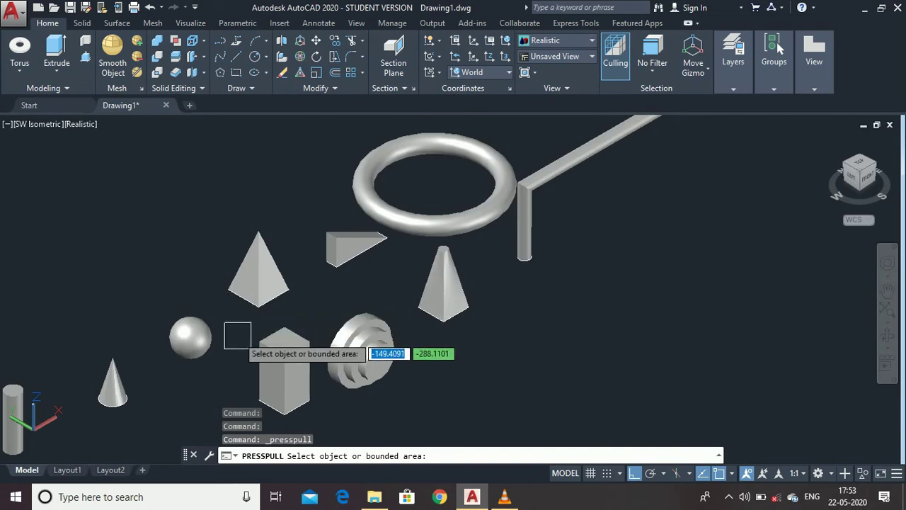
pyautogui.scroll(2, 266, 278)
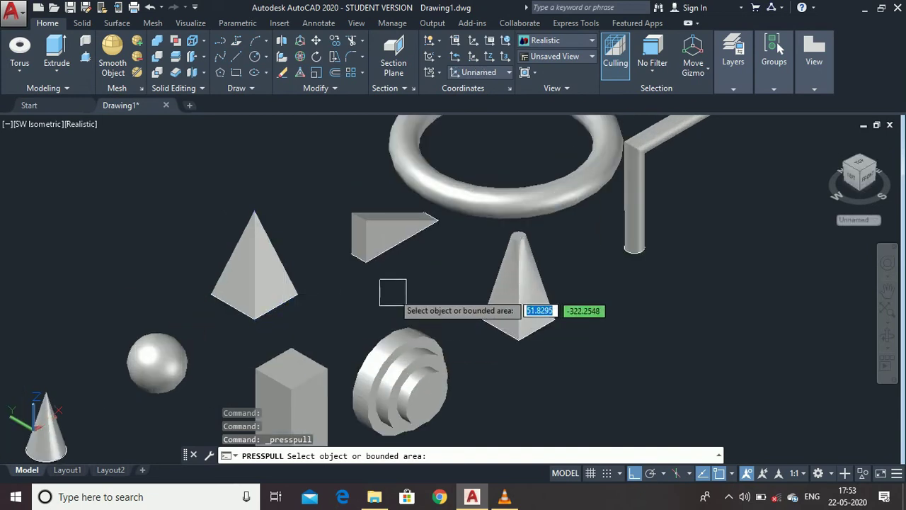
pyautogui.scroll(3, 302, 273)
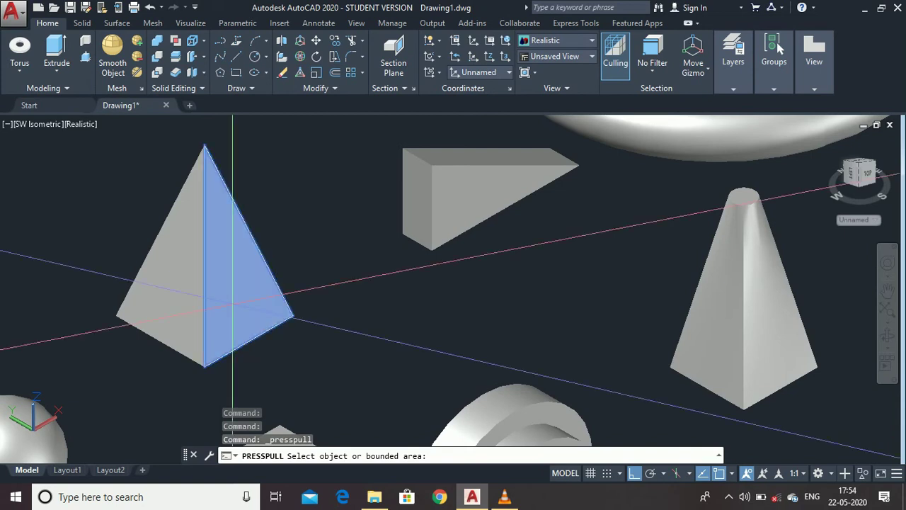
pyautogui.click(233, 243)
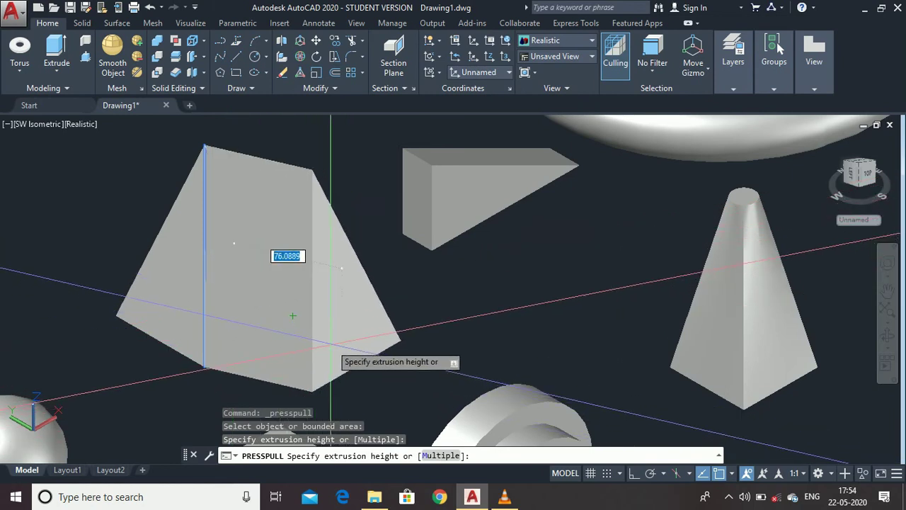
pyautogui.press('BackSpace')
pyautogui.write('1')
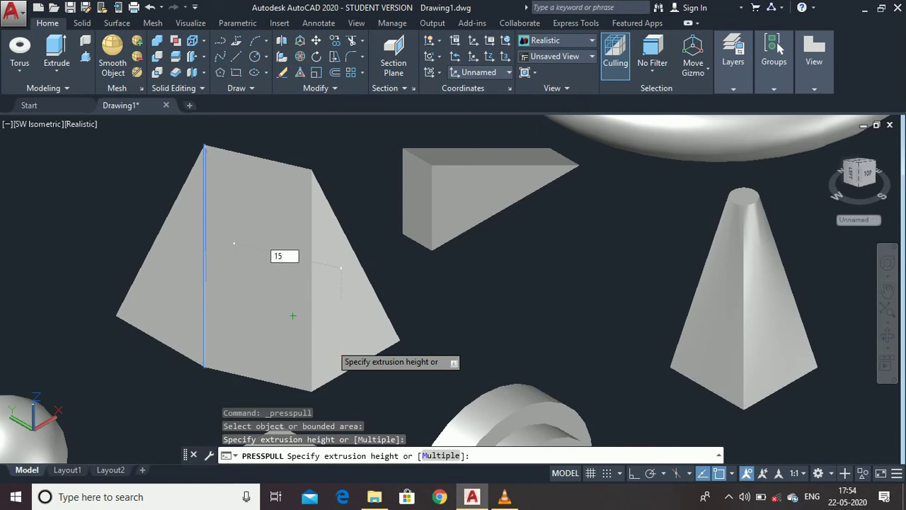
pyautogui.write('5')
pyautogui.press('Return')
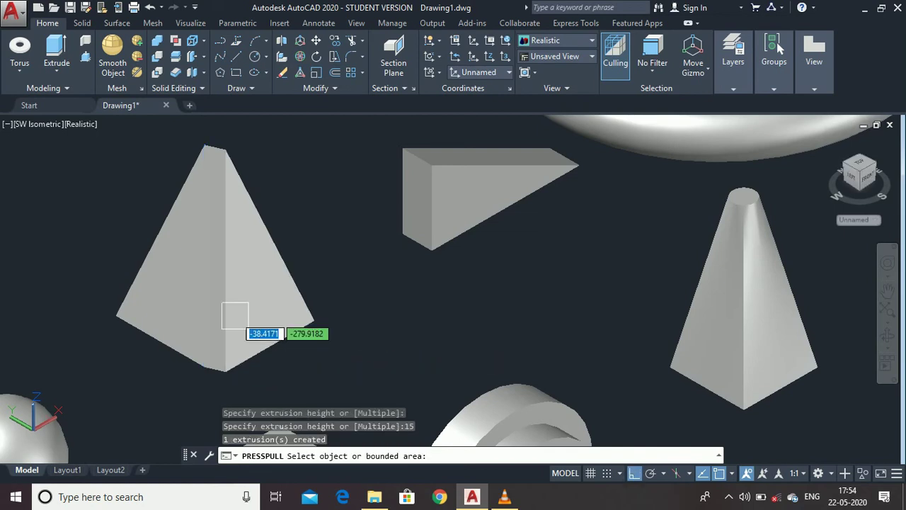
pyautogui.scroll(1, 234, 322)
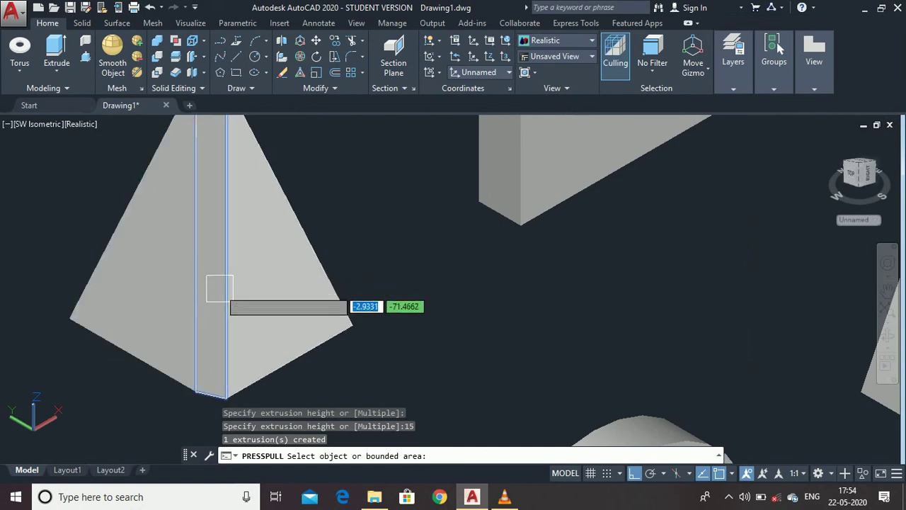
pyautogui.scroll(-2, 219, 289)
pyautogui.press('Return')
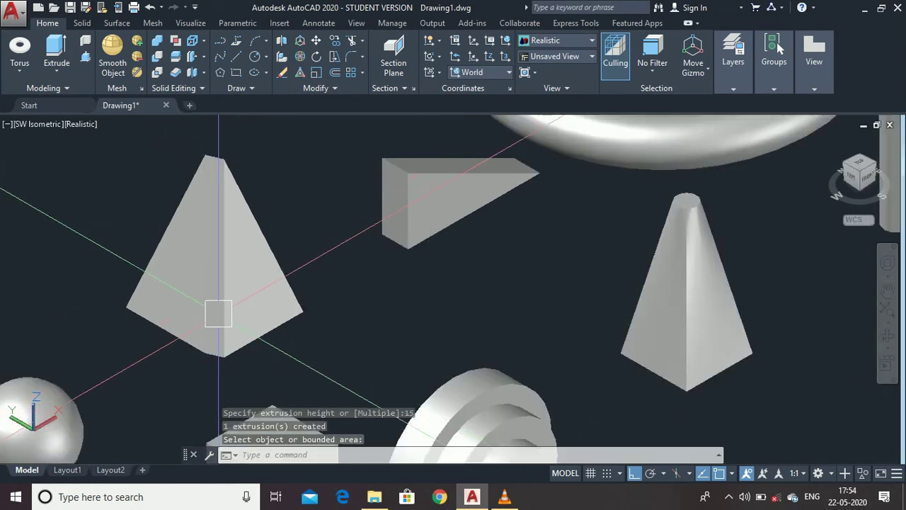
# Press-pull the outermost ring-shaped step face of the stepped round solid outward by 40.
pyautogui.scroll(-3, 244, 277)
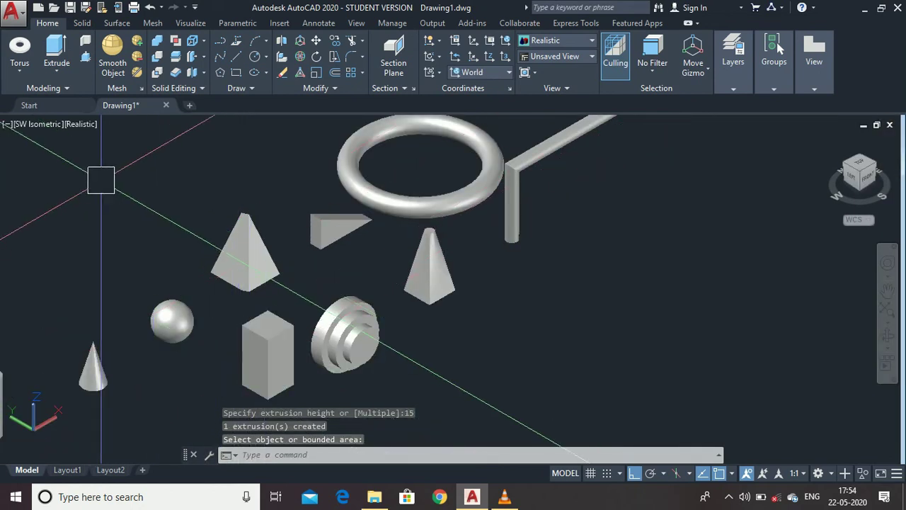
pyautogui.click(80, 60)
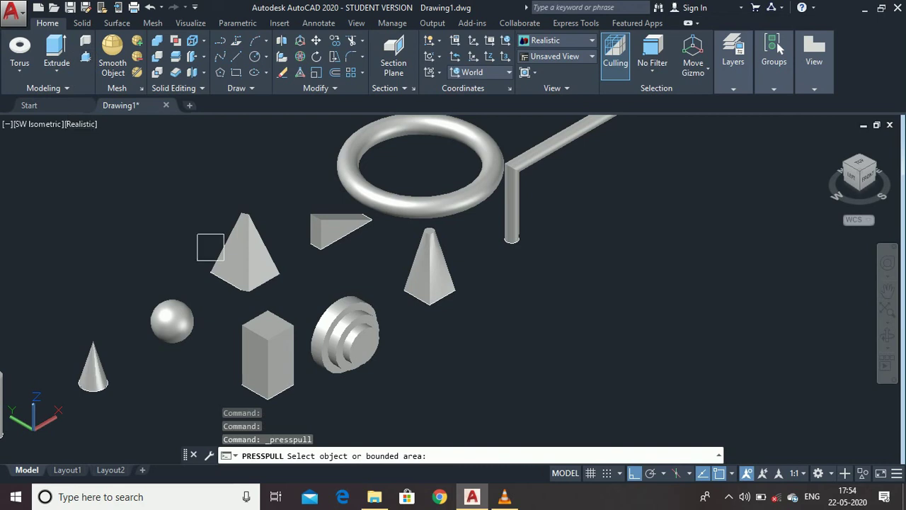
pyautogui.scroll(3, 340, 233)
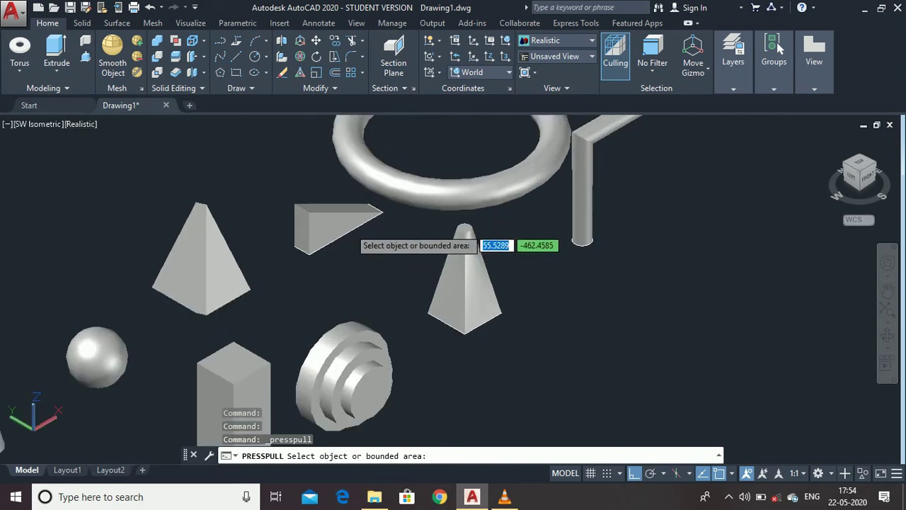
pyautogui.scroll(3, 349, 222)
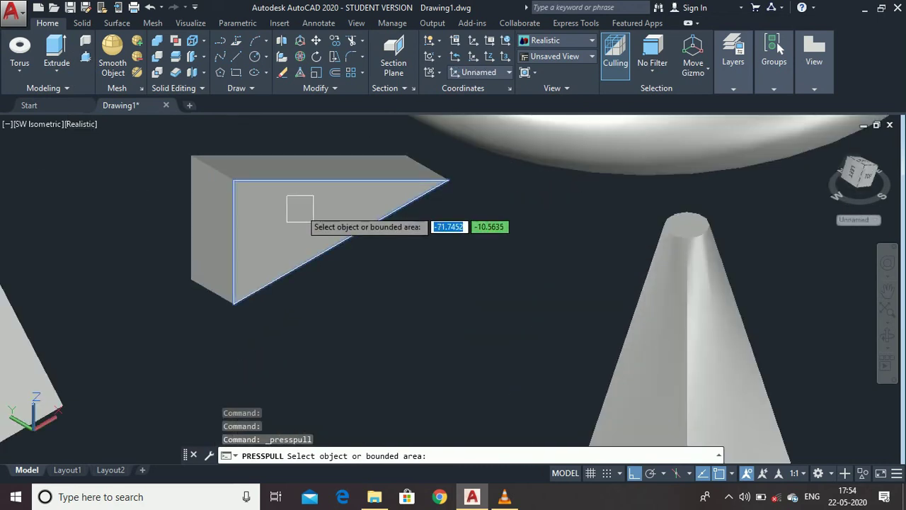
pyautogui.scroll(-4, 300, 210)
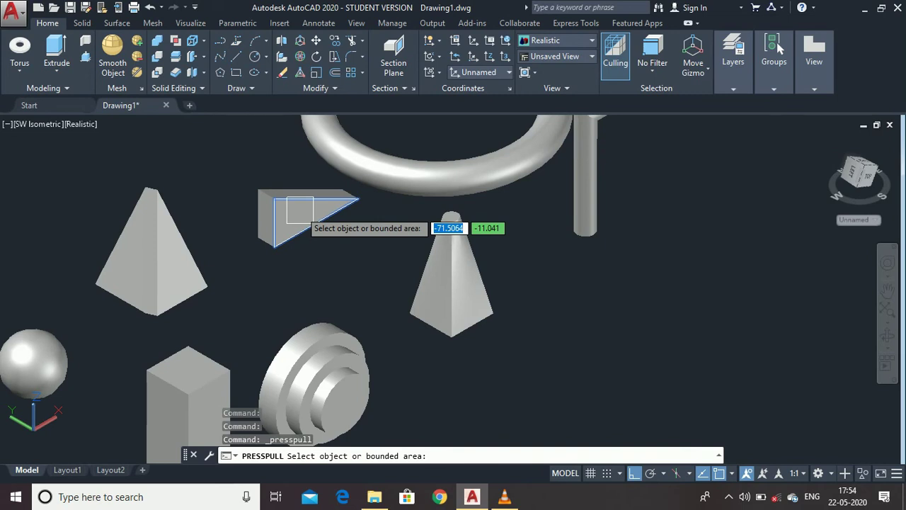
pyautogui.scroll(2, 322, 392)
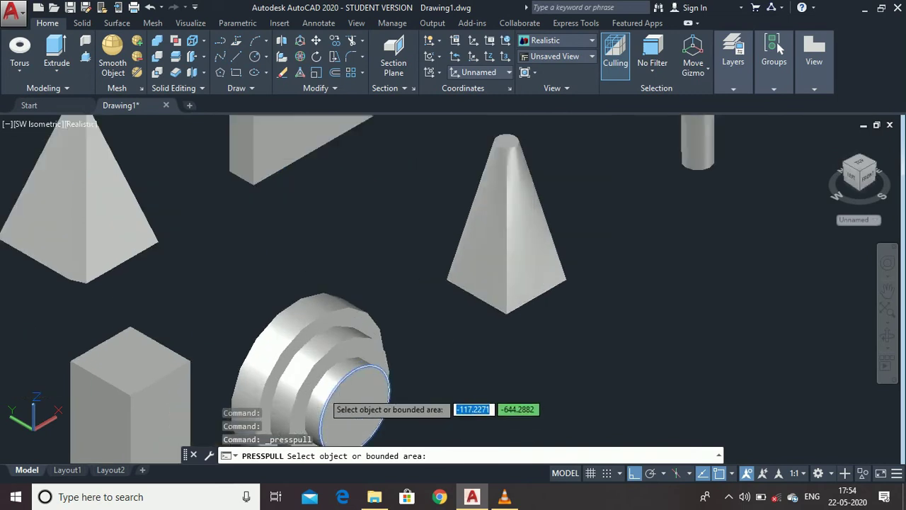
pyautogui.scroll(1, 322, 395)
pyautogui.scroll(2, 313, 350)
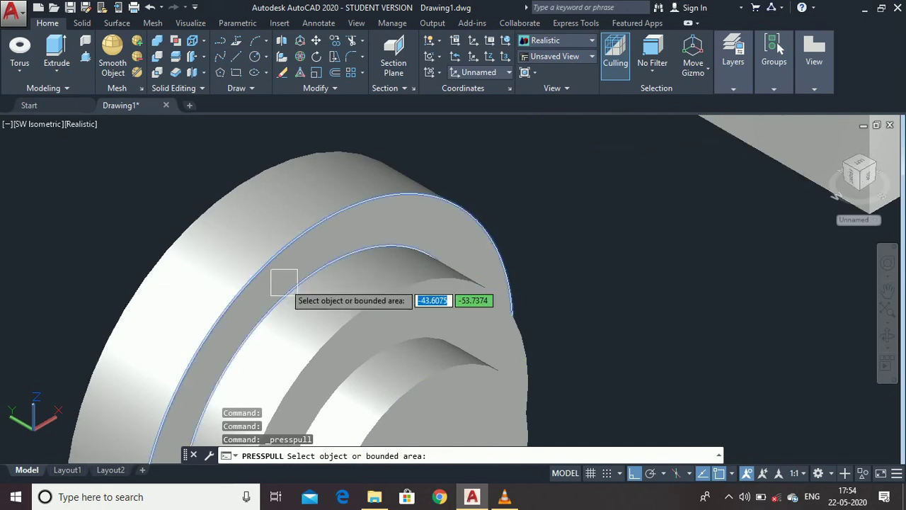
pyautogui.click(284, 282)
pyautogui.scroll(-2, 289, 284)
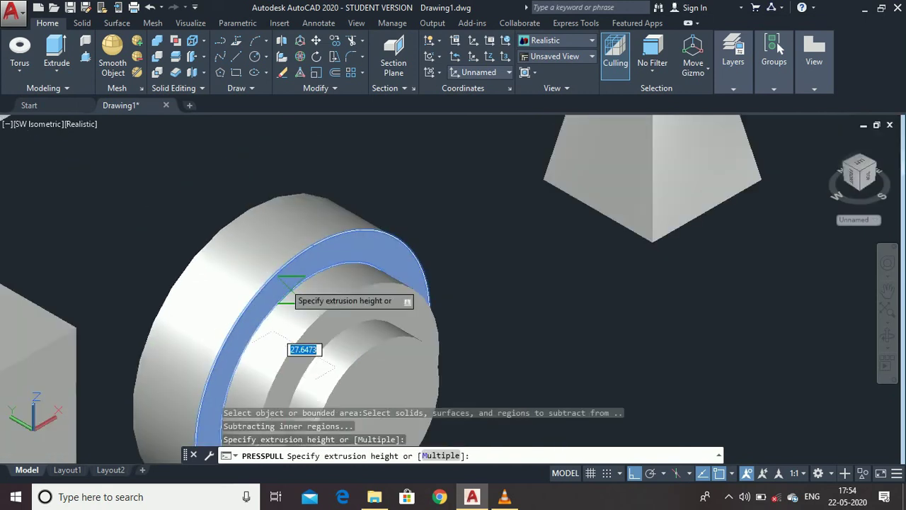
pyautogui.press('F8')
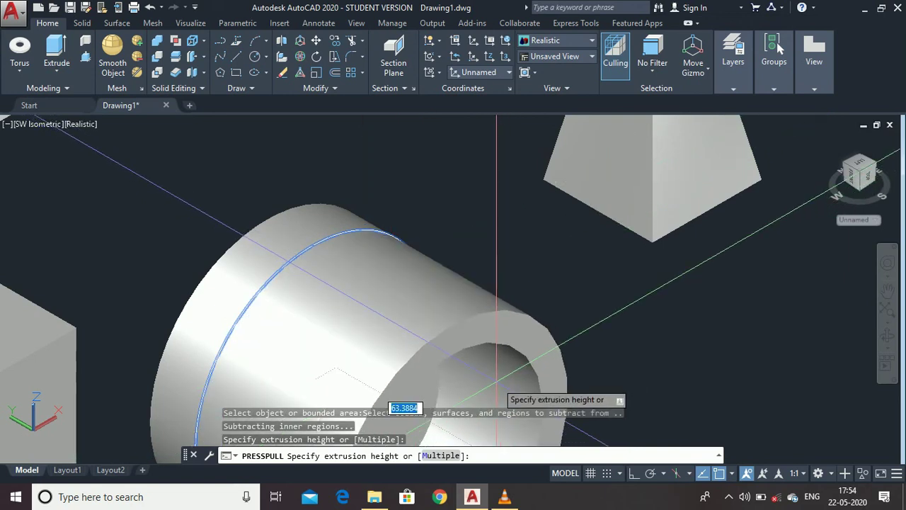
pyautogui.click(493, 387)
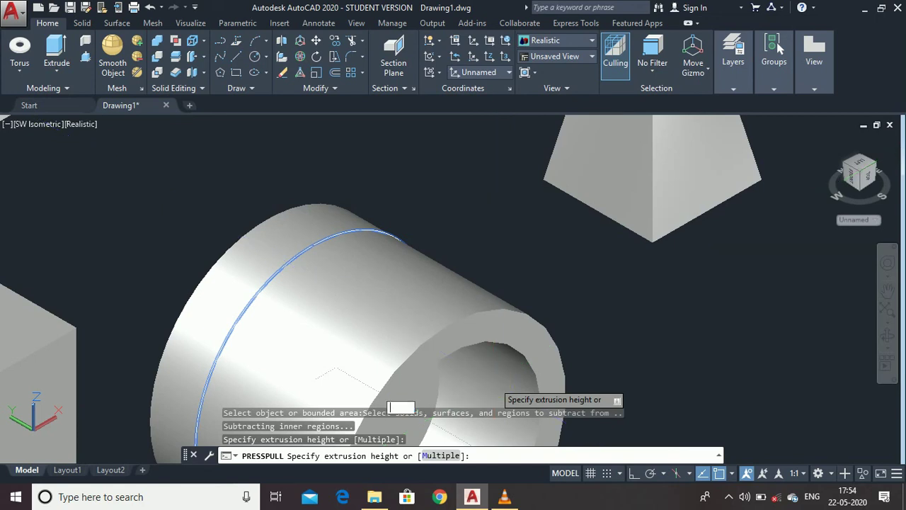
pyautogui.press('Return')
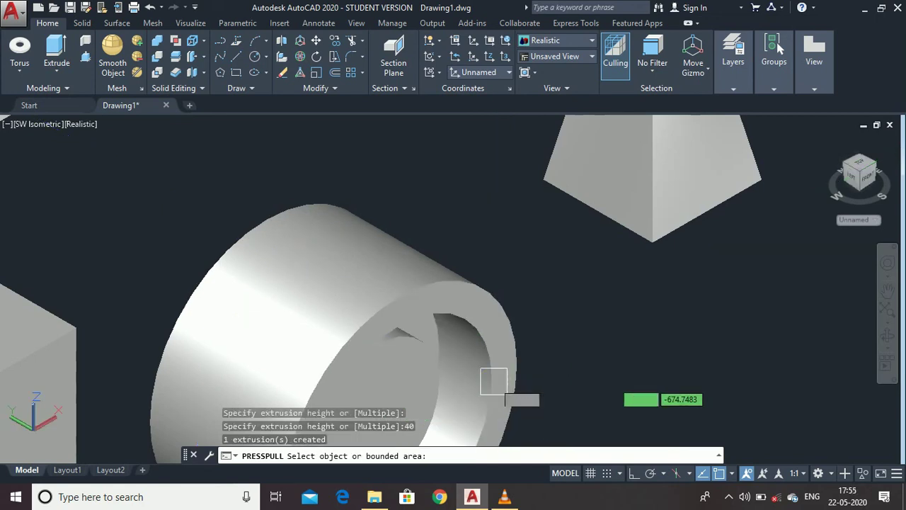
pyautogui.scroll(-2, 487, 260)
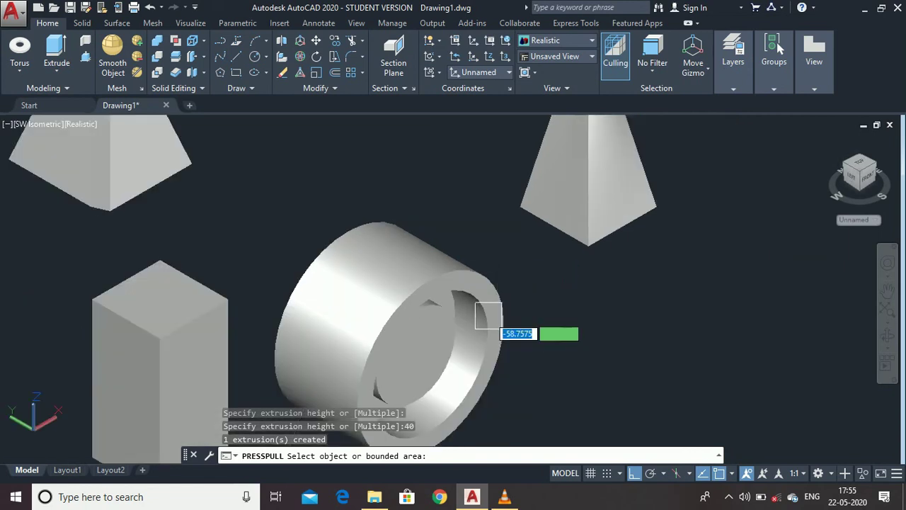
pyautogui.scroll(-2, 471, 294)
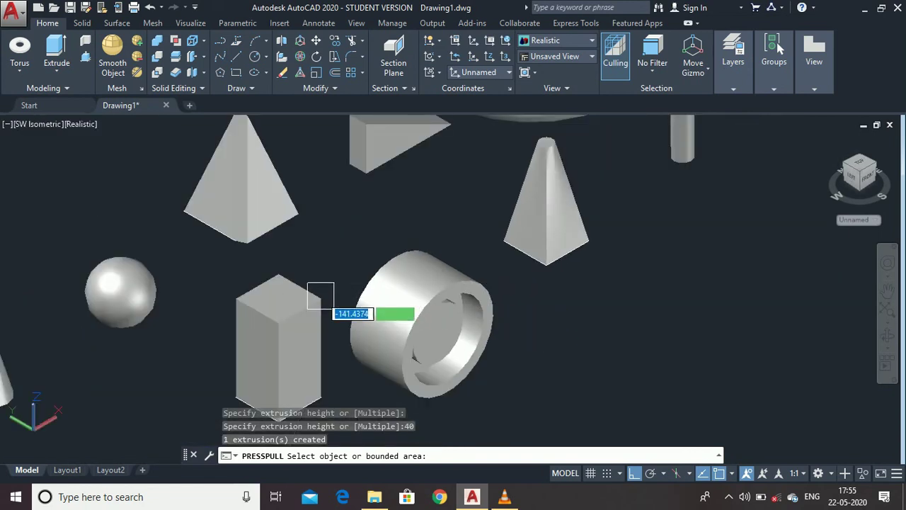
pyautogui.press('Return')
# Start a polysolid and switch the model to the top view with north up.
pyautogui.scroll(-6, 320, 291)
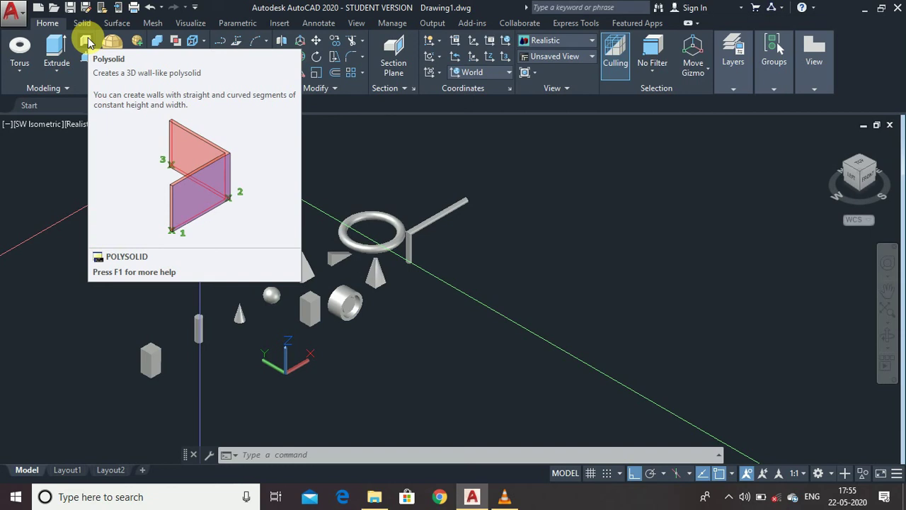
pyautogui.click(88, 40)
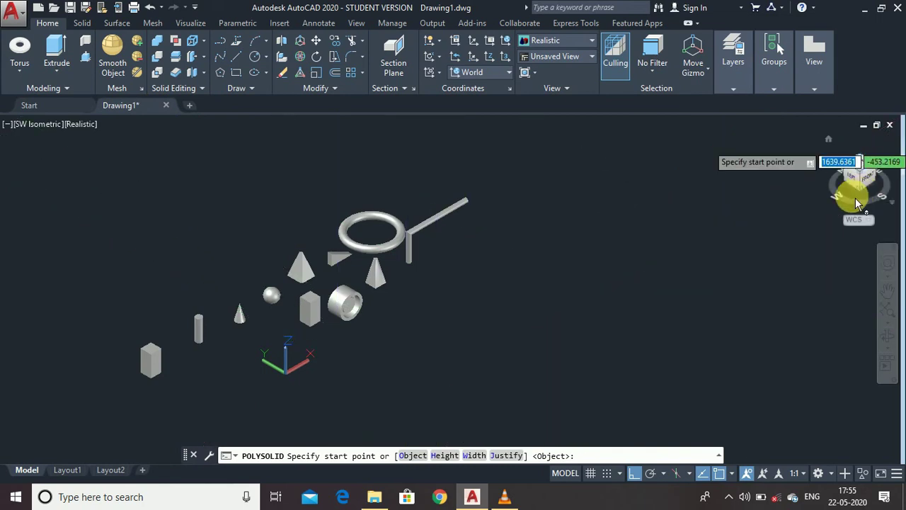
pyautogui.moveTo(859, 162); pyautogui.dragTo(865, 174)
pyautogui.click(862, 171)
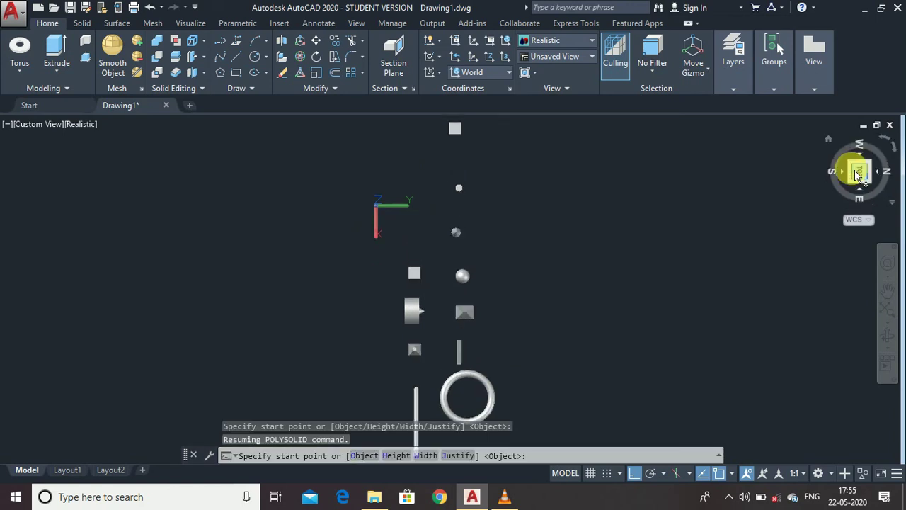
pyautogui.click(829, 141)
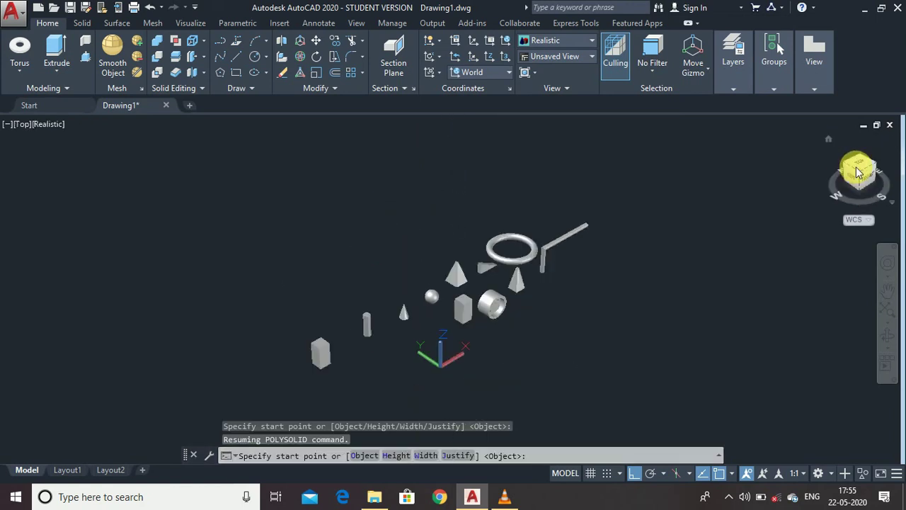
pyautogui.click(864, 168)
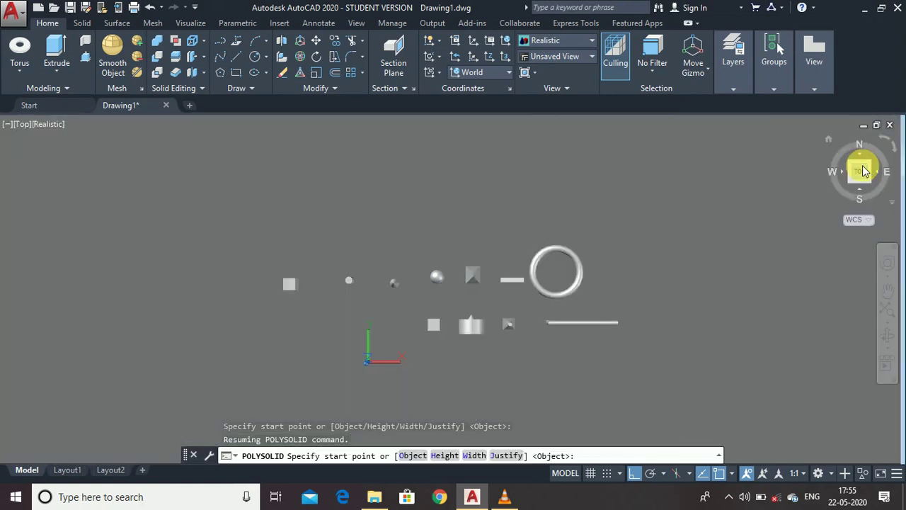
pyautogui.rightClick(859, 168)
pyautogui.click(849, 198)
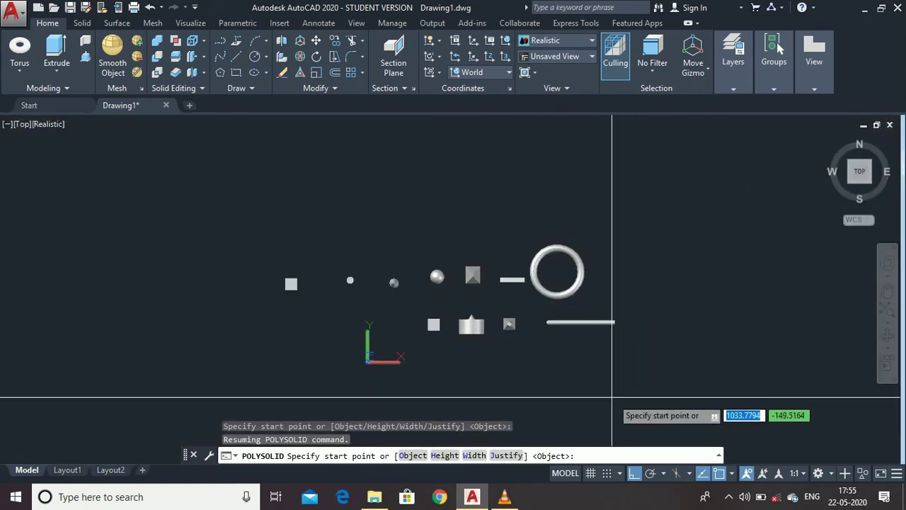
# Set the polysolid's height to 100 and its width to 20.
pyautogui.scroll(4, 615, 398)
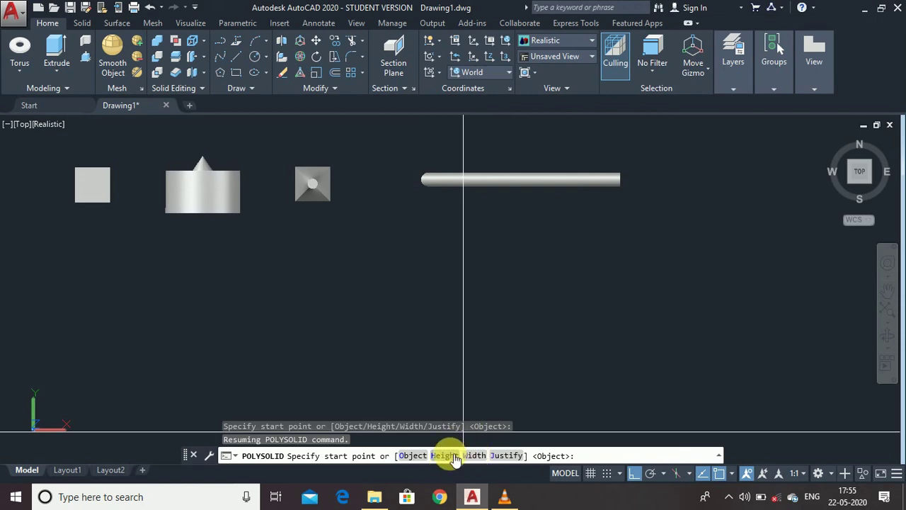
pyautogui.click(444, 456)
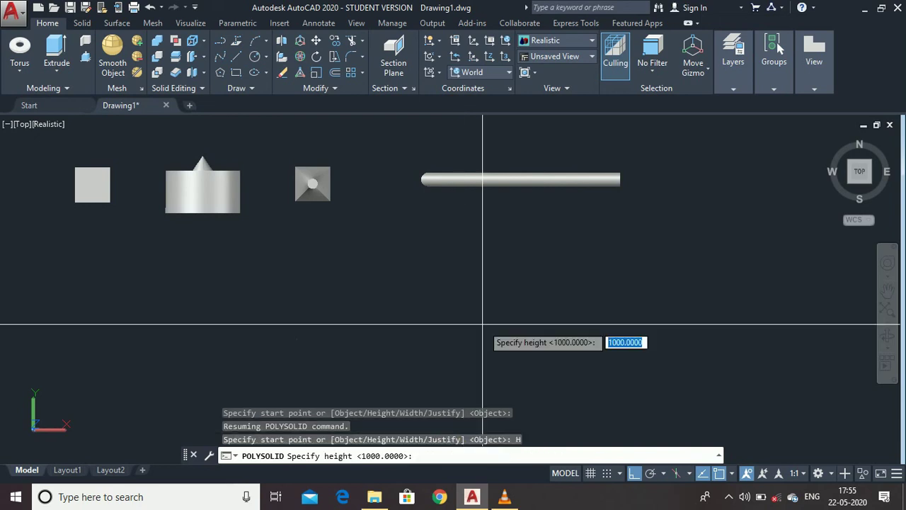
pyautogui.write('1')
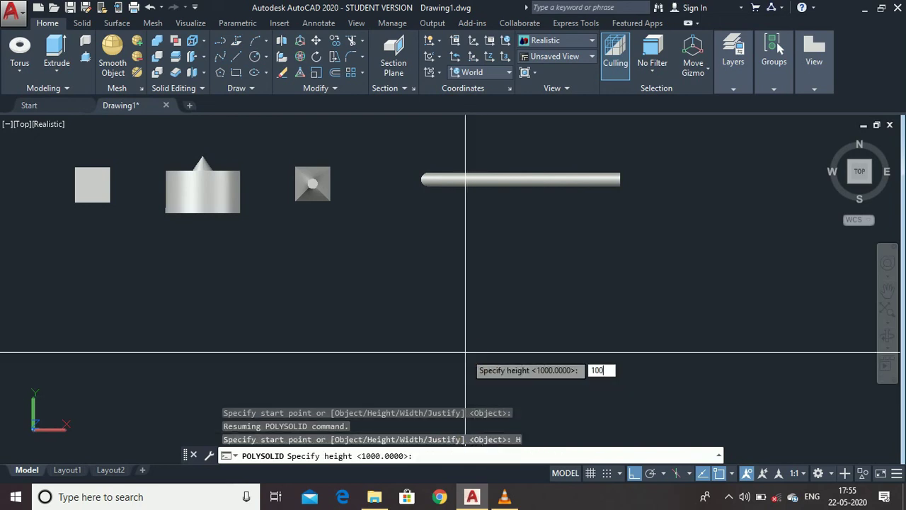
pyautogui.press('Return')
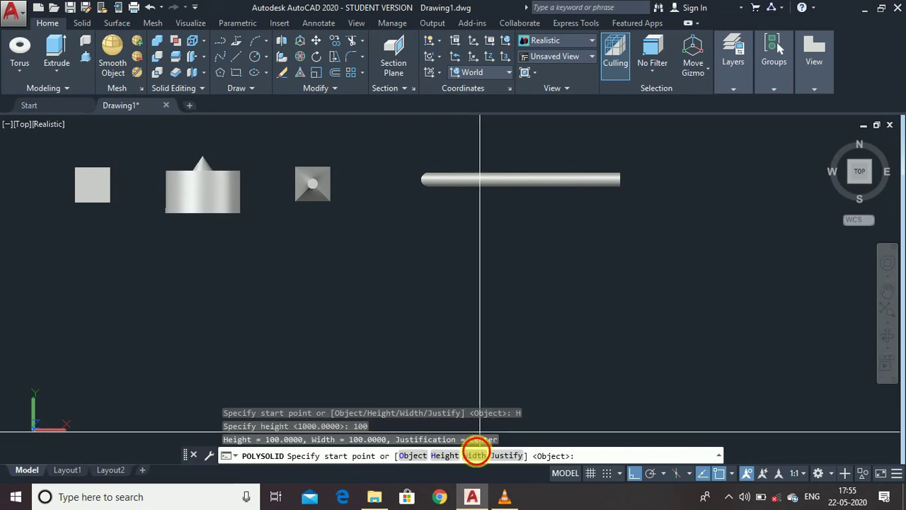
pyautogui.click(478, 456)
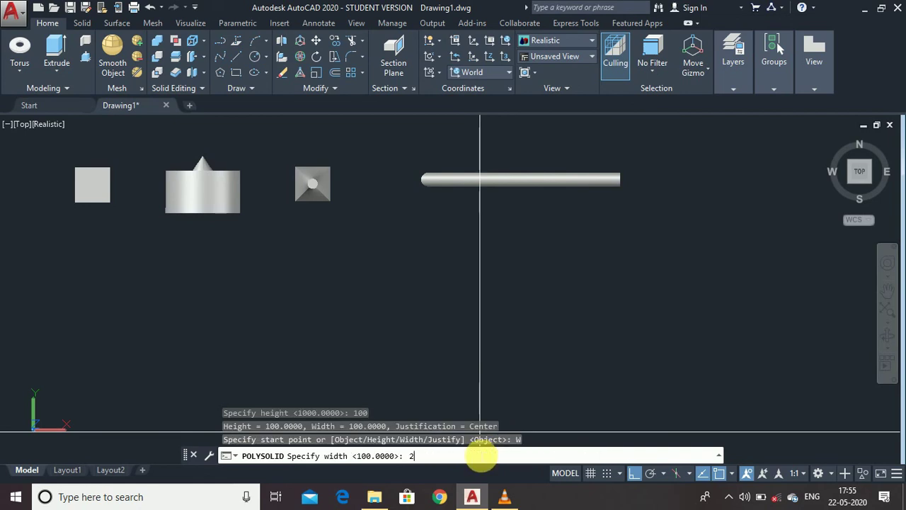
pyautogui.press('Return')
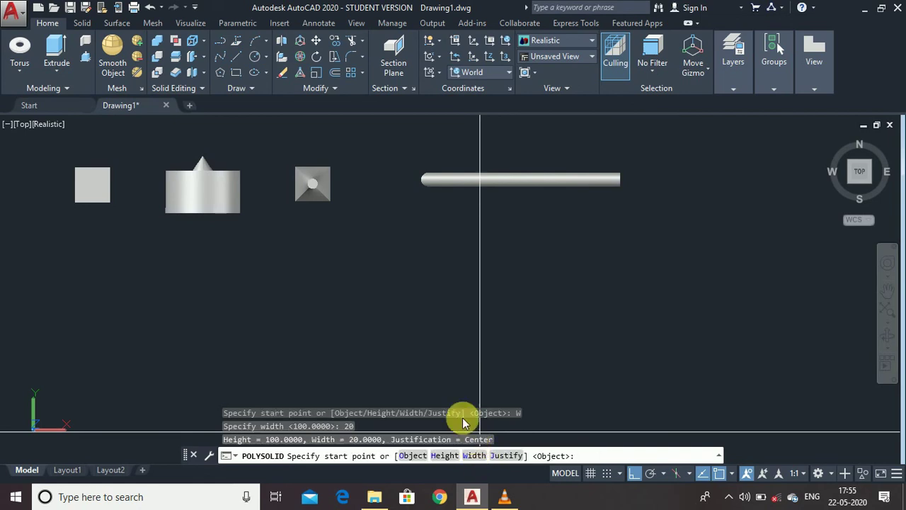
# Draw an L-shaped polysolid below the other solids, running about 755 along +X and about 514 along +Y.
pyautogui.scroll(-5, 416, 279)
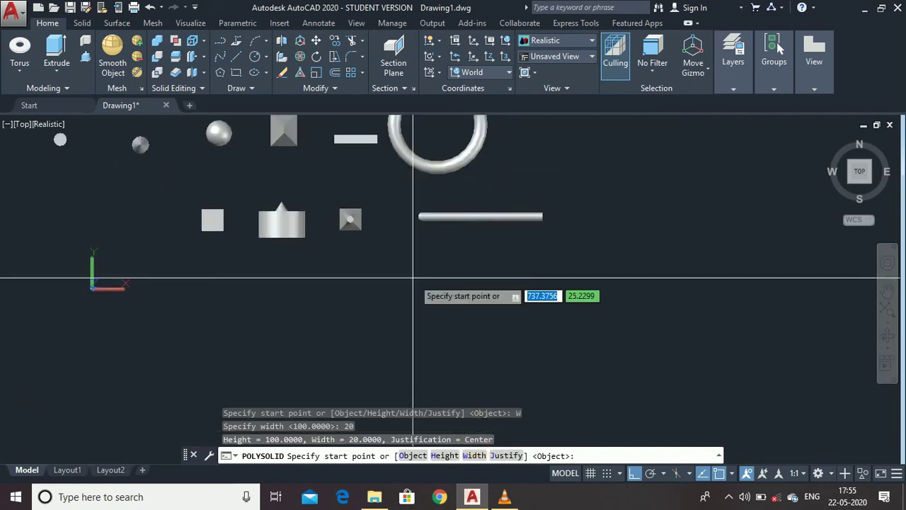
pyautogui.click(417, 375)
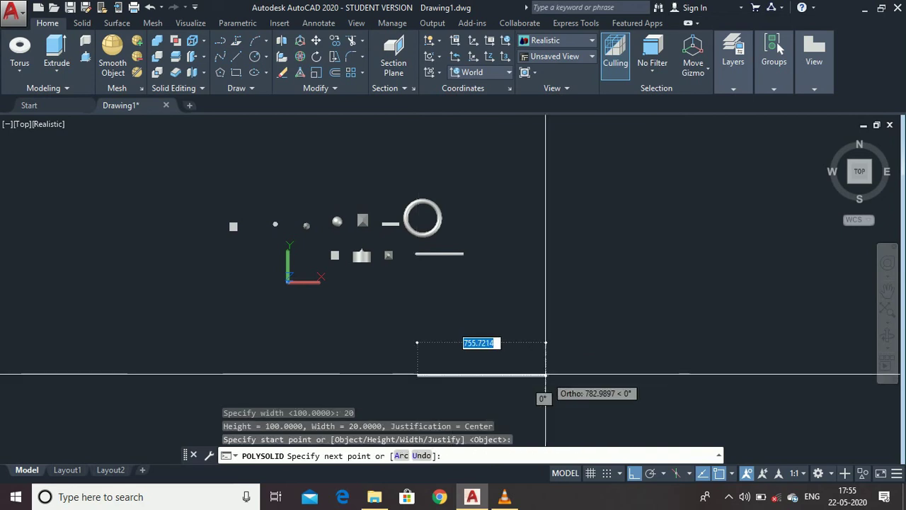
pyautogui.click(545, 375)
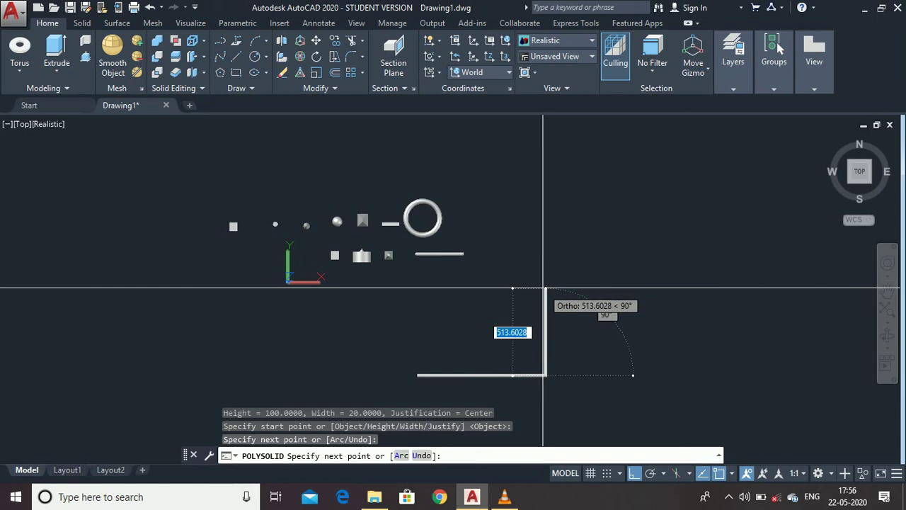
pyautogui.click(545, 289)
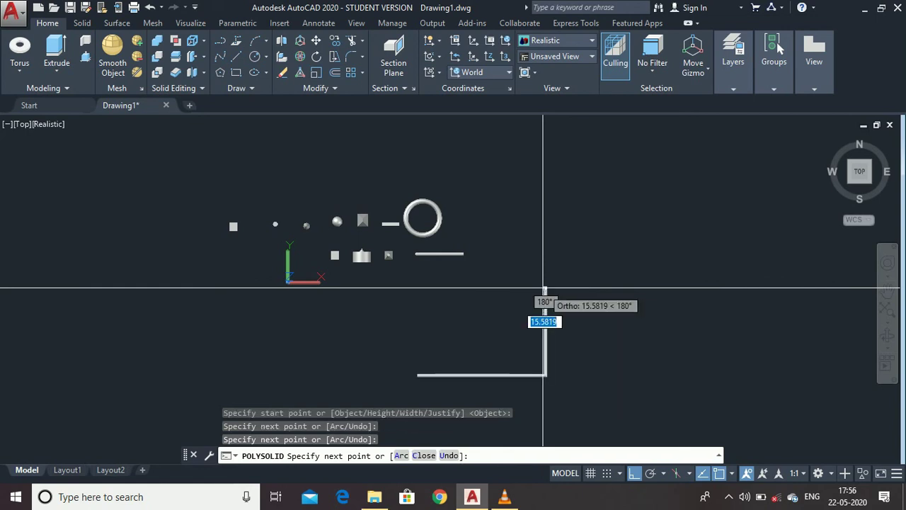
pyautogui.rightClick(544, 289)
pyautogui.click(633, 296)
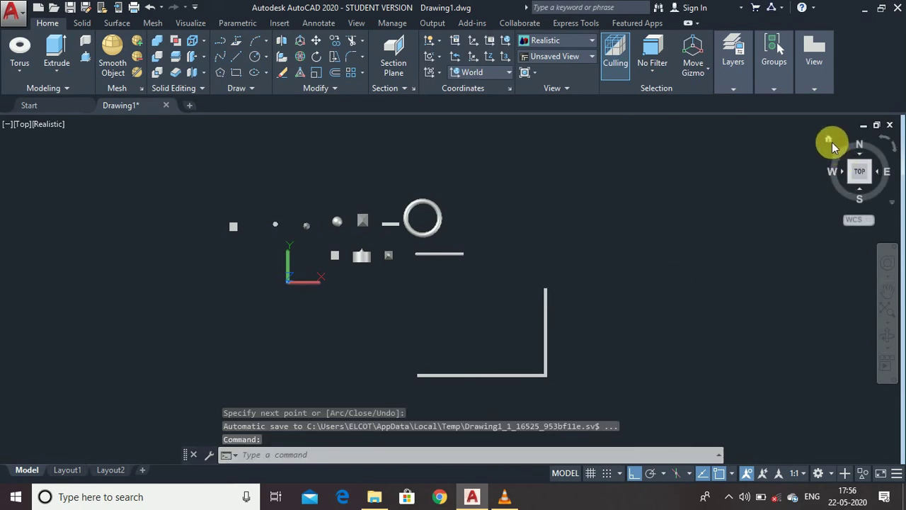
# Switch to the home isometric view and examine the L-shaped polysolid's height, thickness and corner.
pyautogui.click(830, 141)
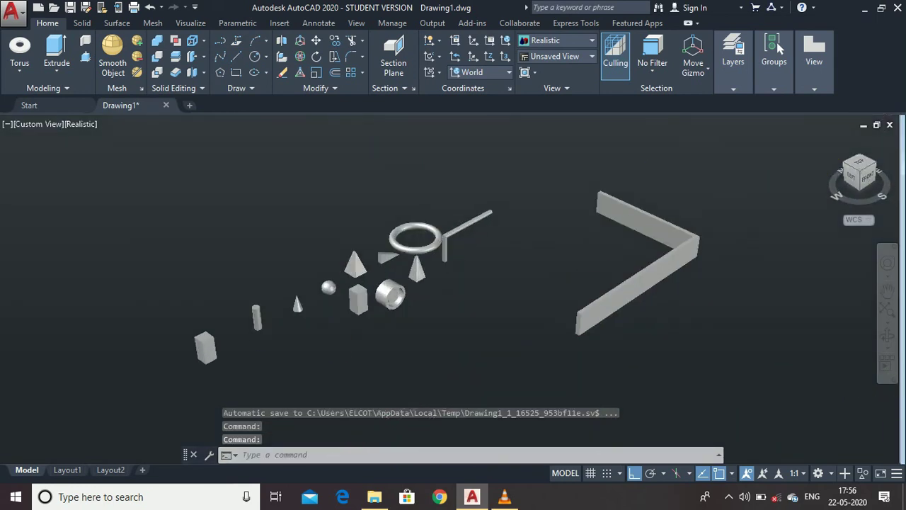
pyautogui.rightClick(872, 181)
pyautogui.click(842, 218)
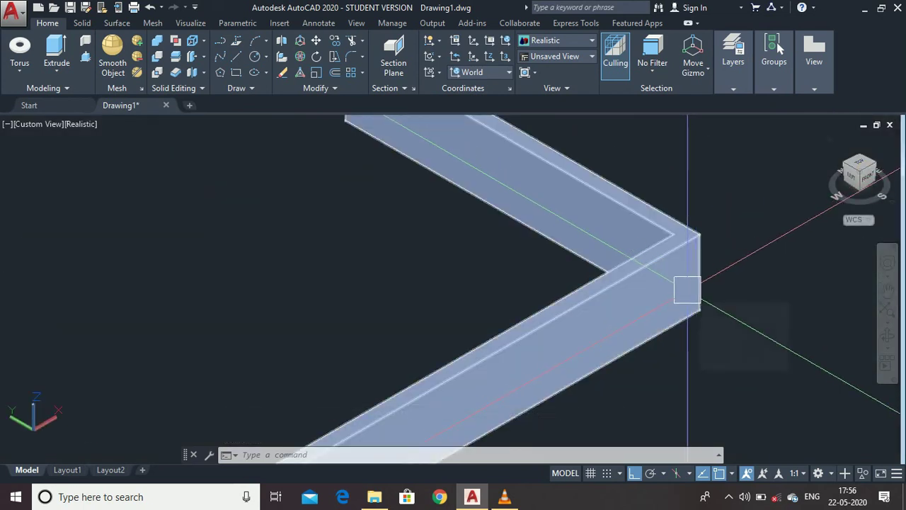
pyautogui.scroll(-5, 687, 290)
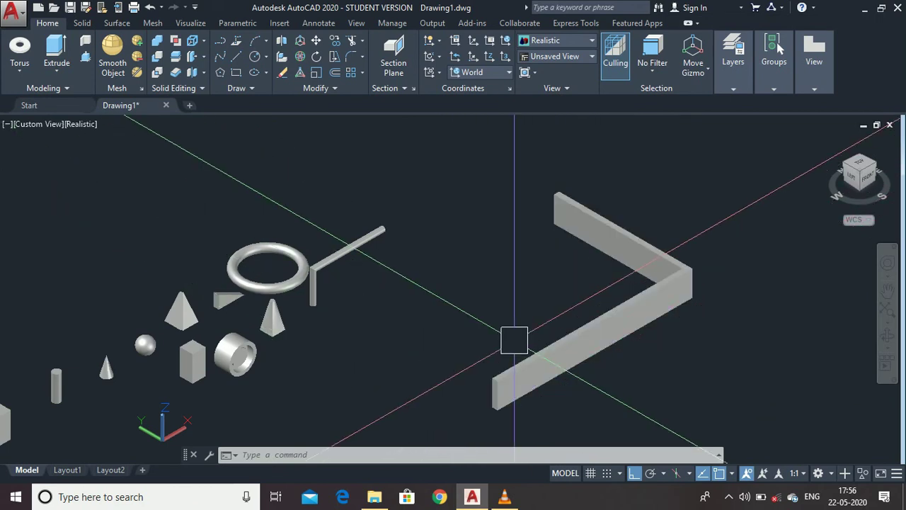
pyautogui.scroll(-4, 514, 340)
pyautogui.scroll(2, 388, 408)
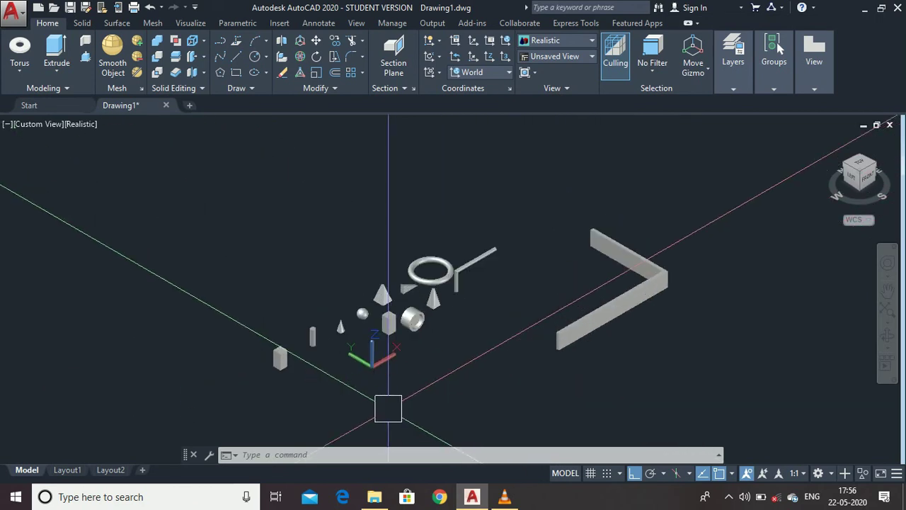